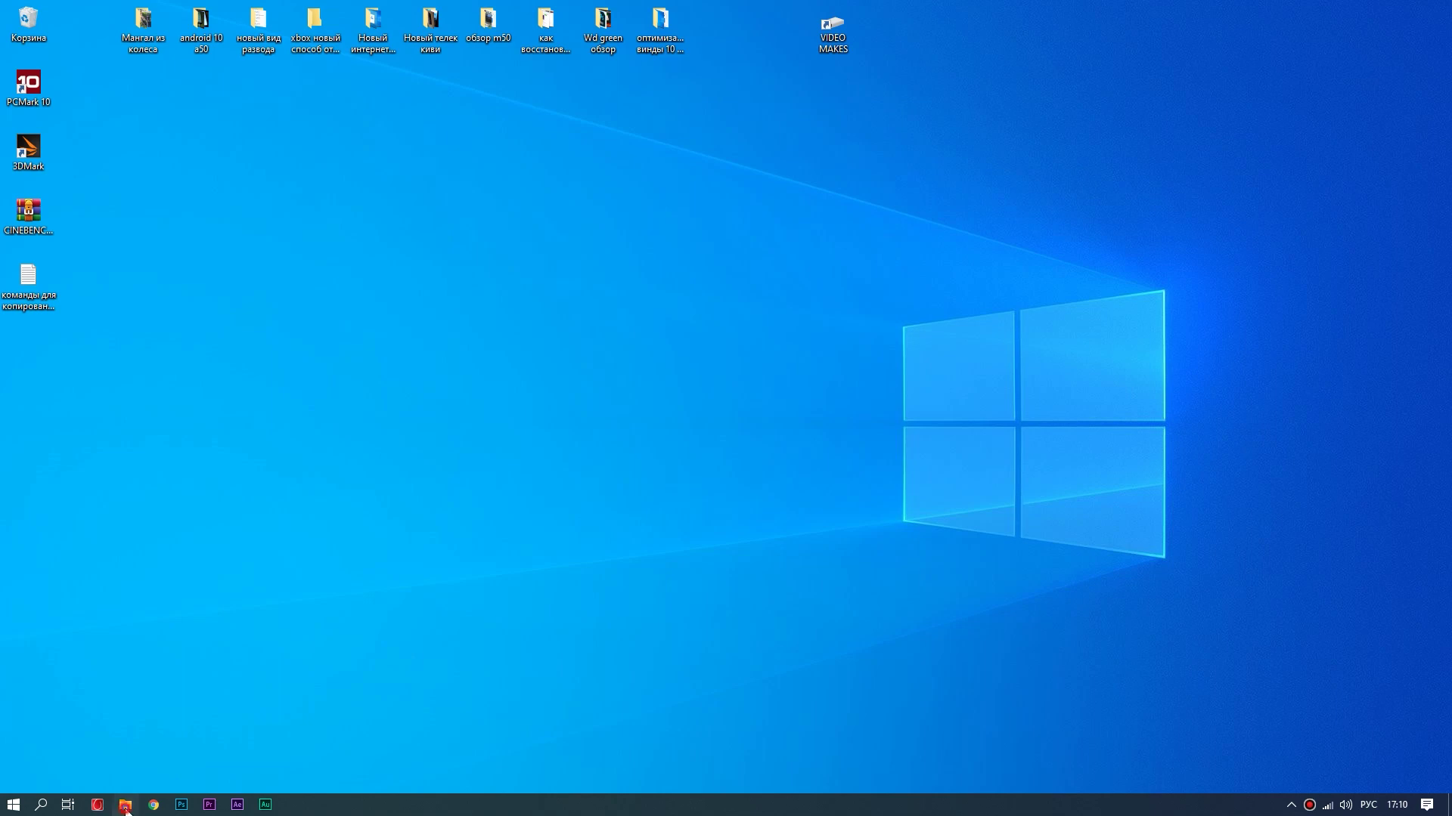
Step: Open the Programs and Features (Программы и компоненты) page of the Control Panel
click(127, 806)
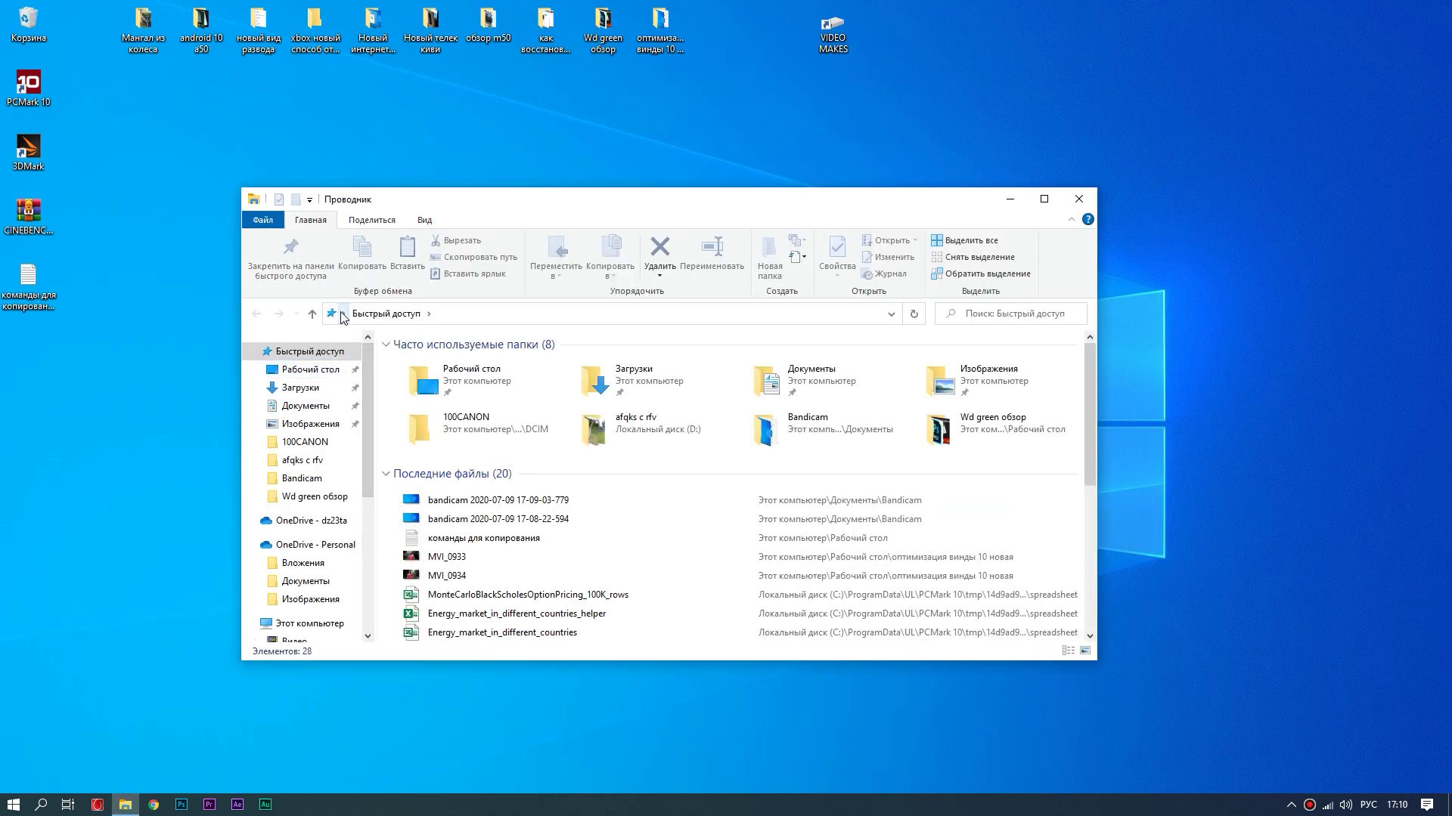
click(343, 314)
click(393, 485)
click(536, 293)
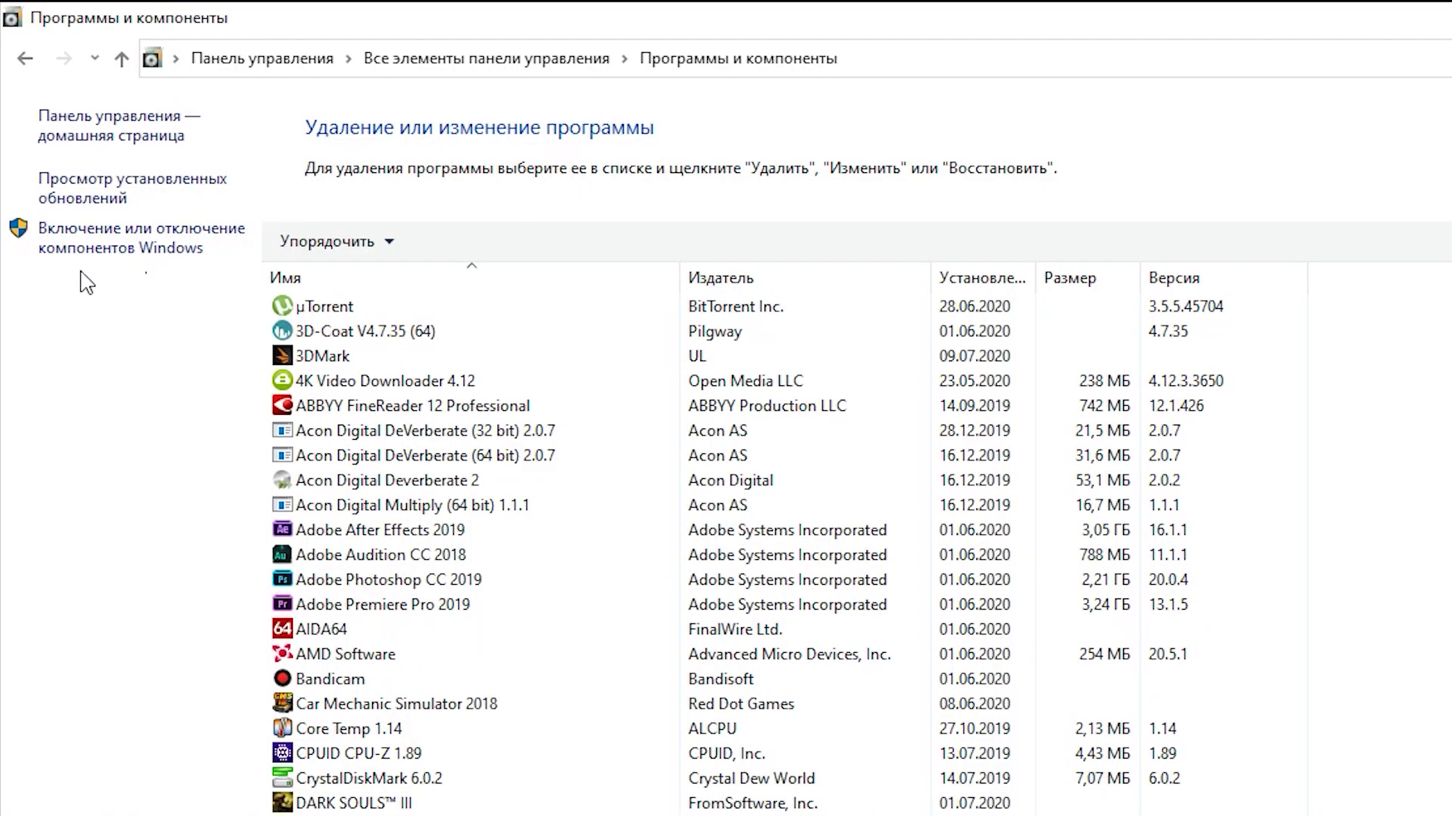
Step: Open the list of Windows components that can be turned on or off and look through its entries
click(108, 248)
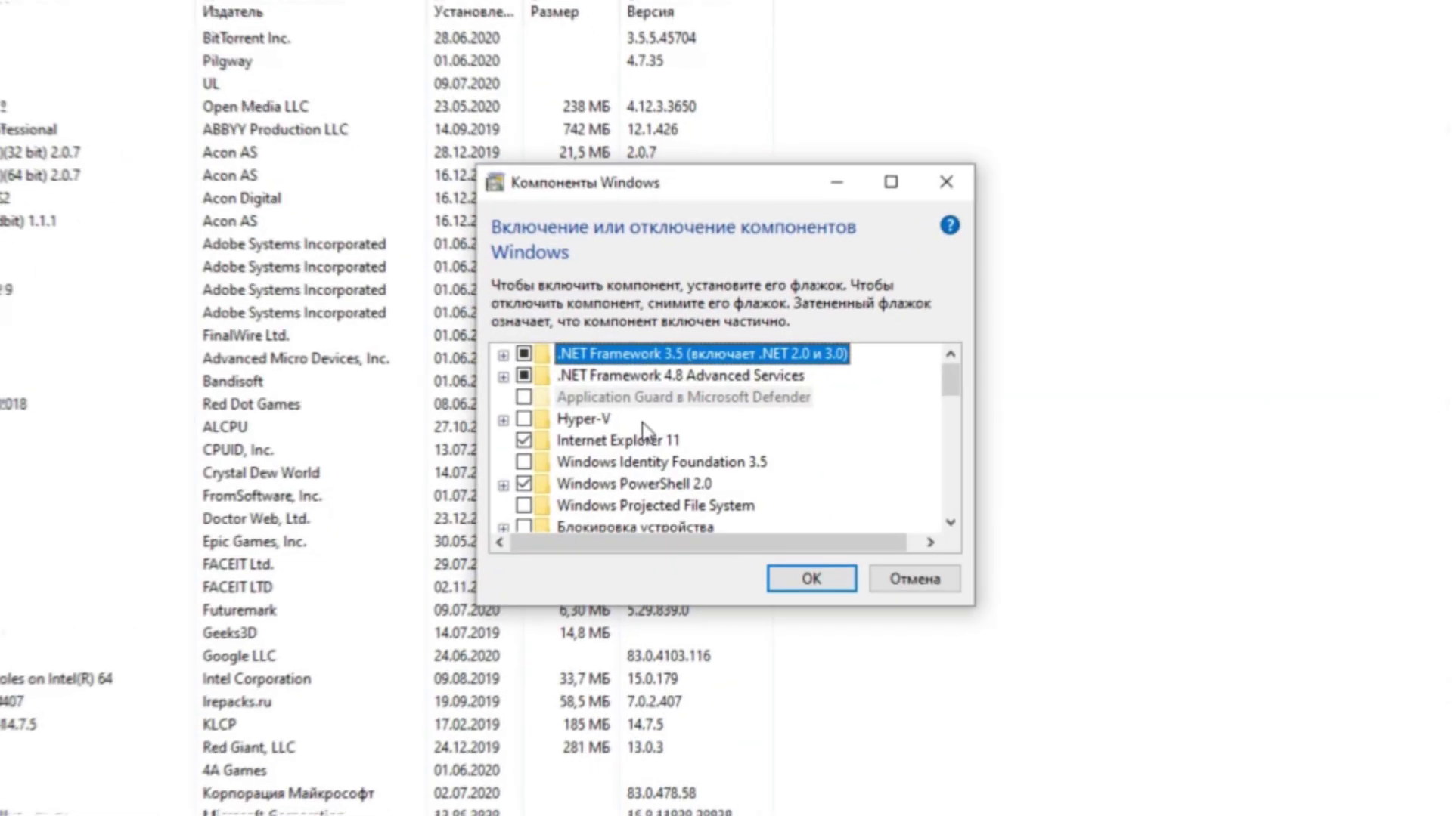
scroll(651, 421, down, 1)
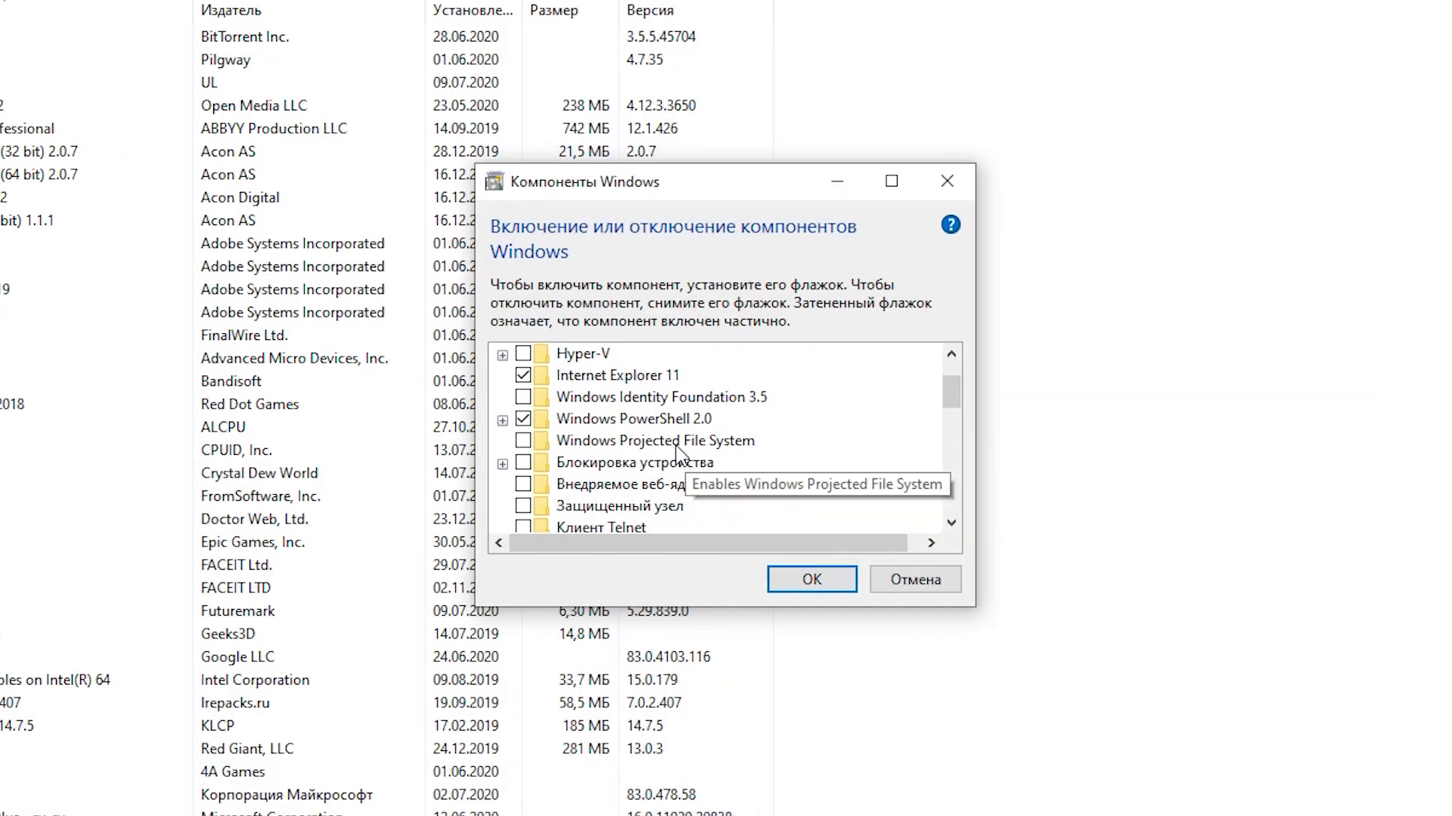
scroll(689, 465, down, 1)
scroll(689, 465, down, 7)
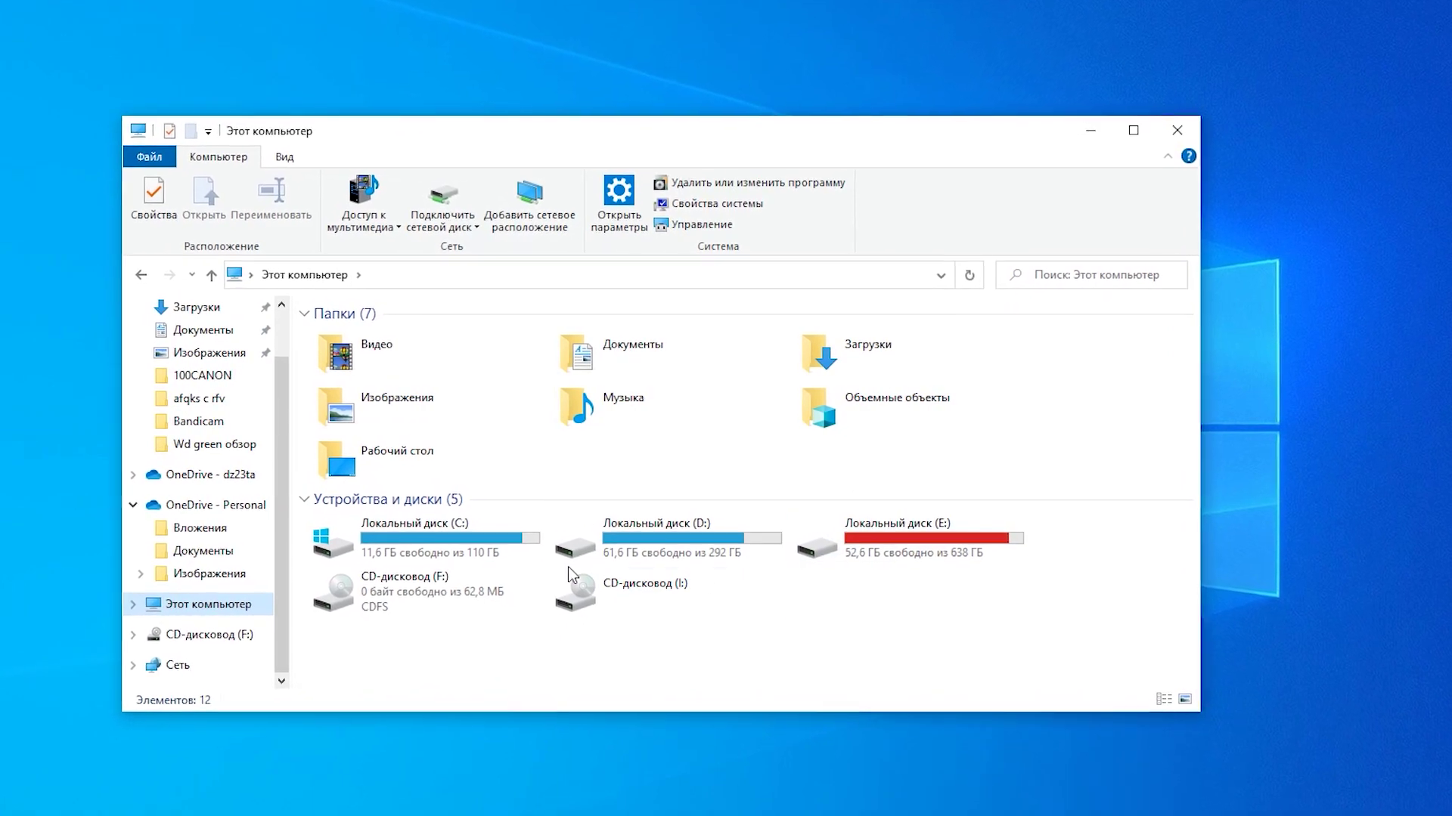
Step: Open Disk Cleanup from the properties of local disk C: and extend it to system files
click(362, 555)
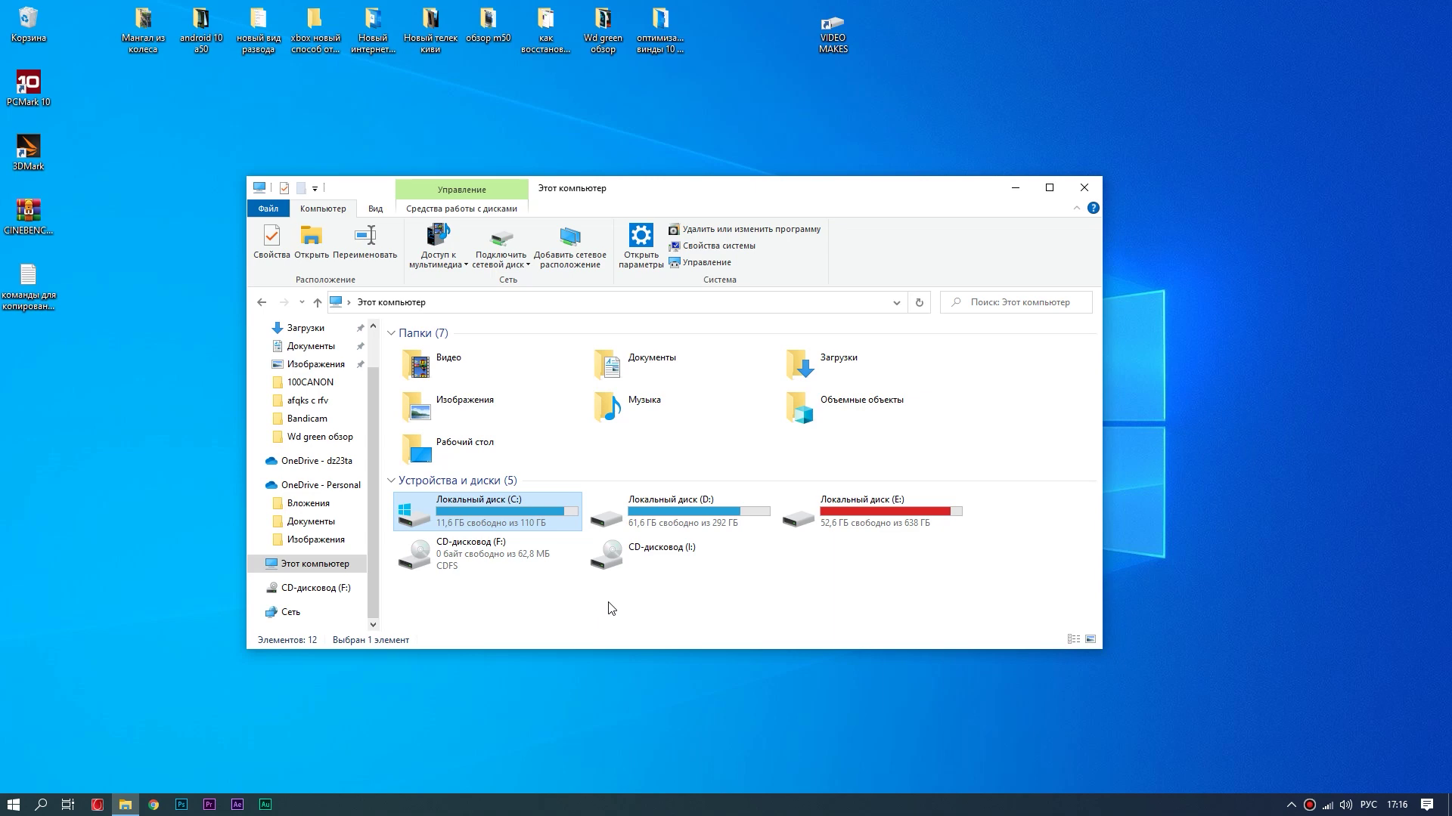
click(611, 595)
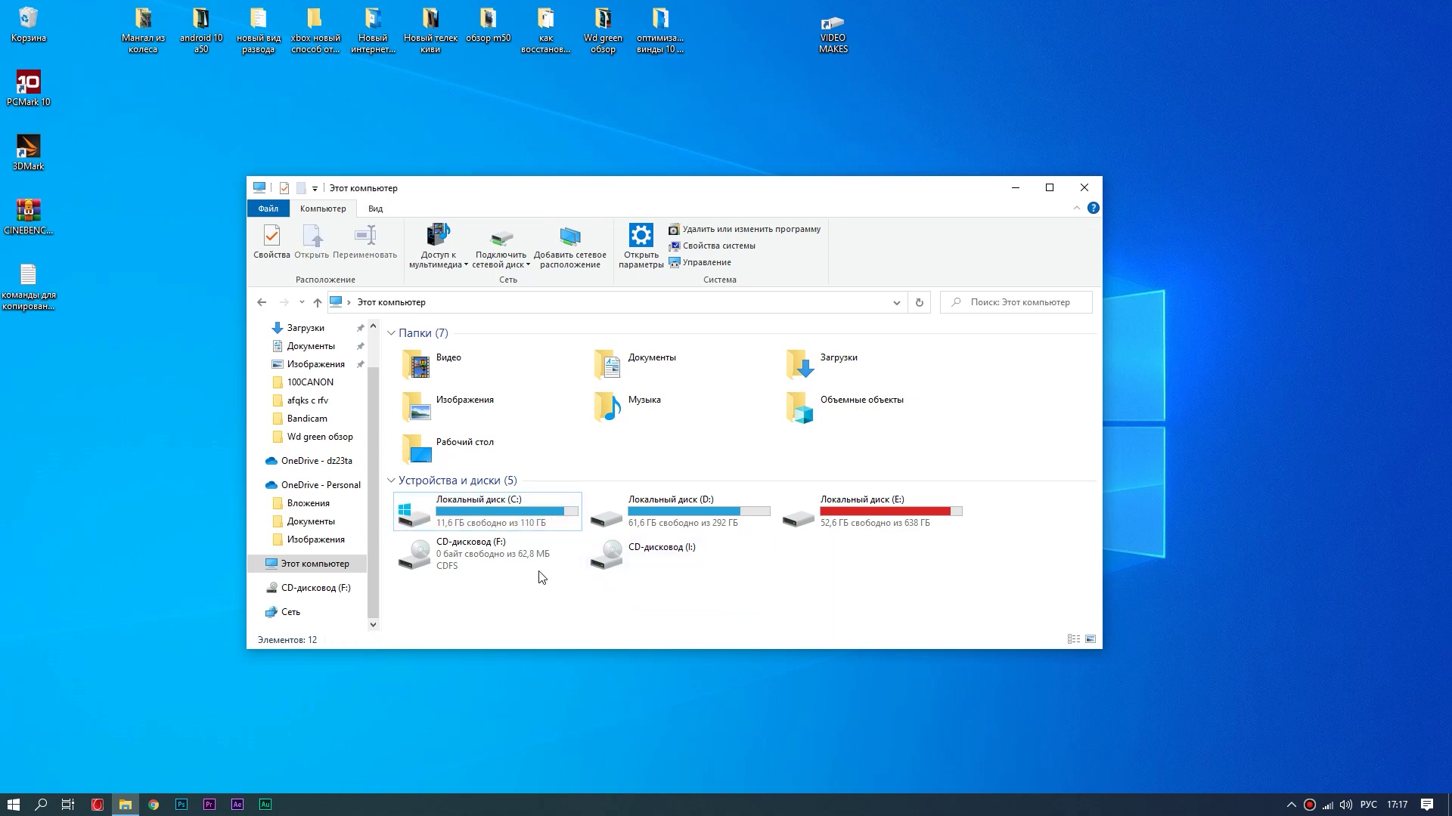
right_click(459, 515)
click(493, 495)
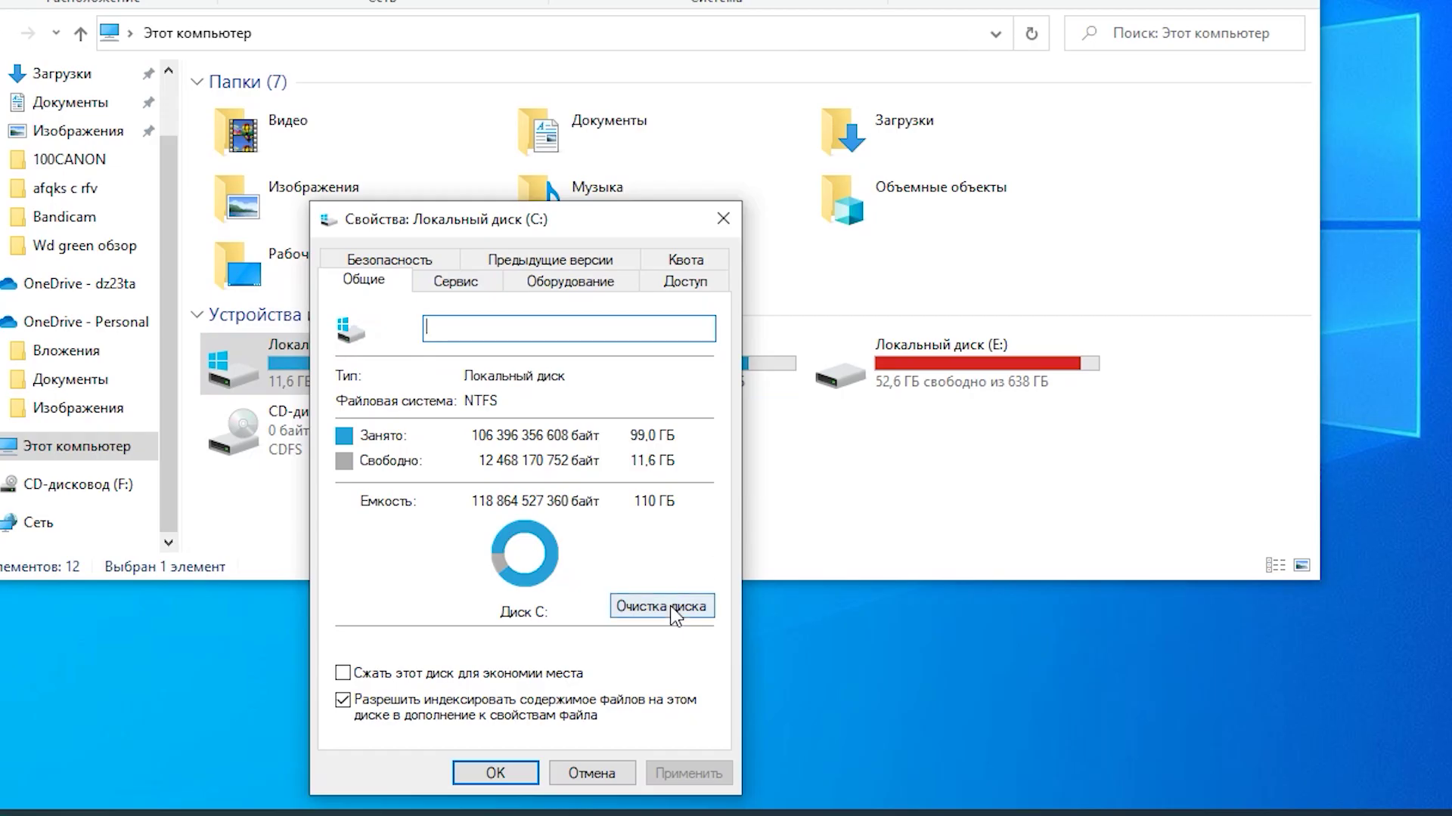
click(684, 665)
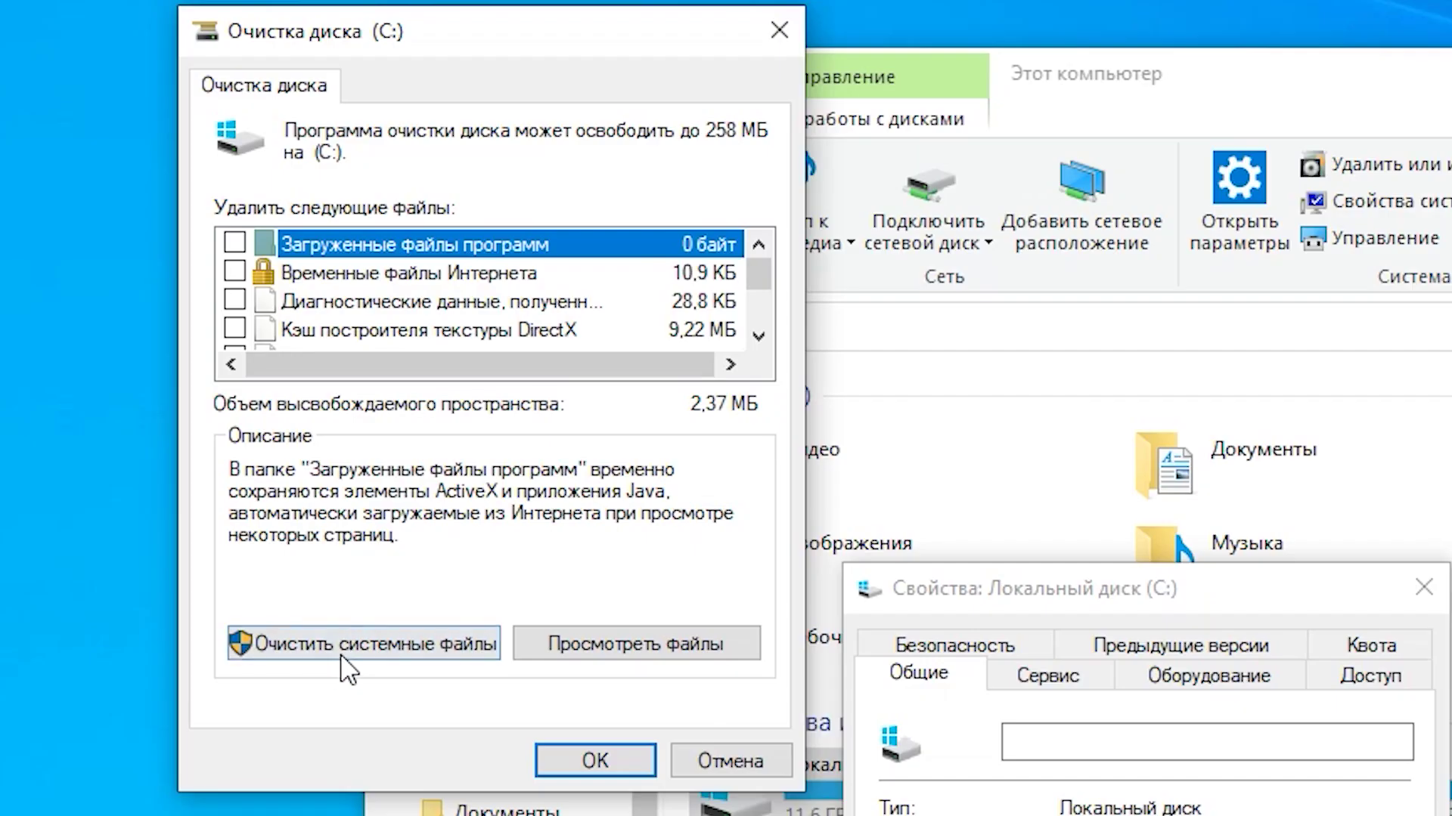
click(328, 648)
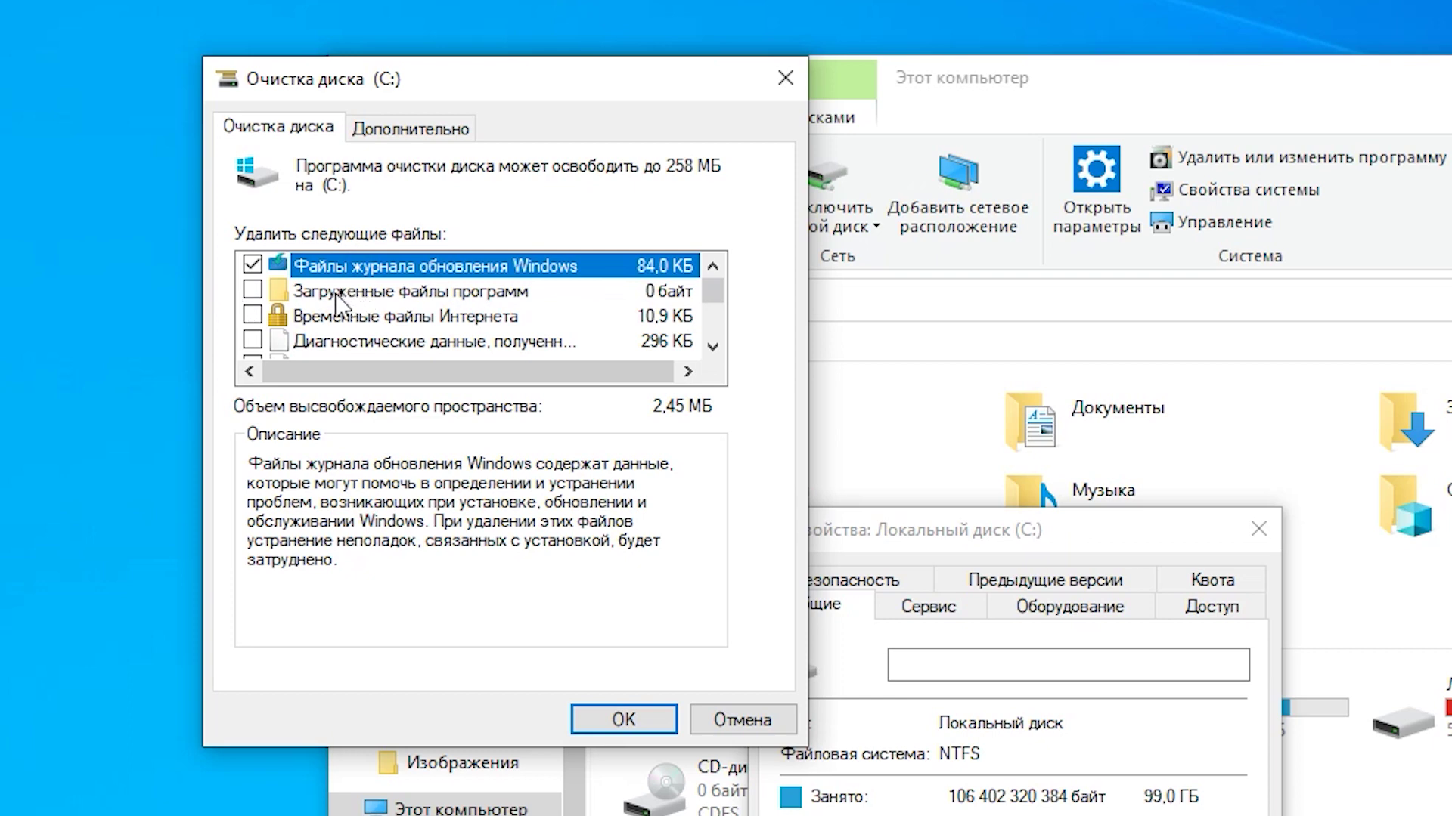
Step: Mark the downloaded program files and the device driver packages for deletion in Disk Cleanup
click(253, 290)
click(714, 349)
click(714, 349)
click(714, 349)
click(713, 350)
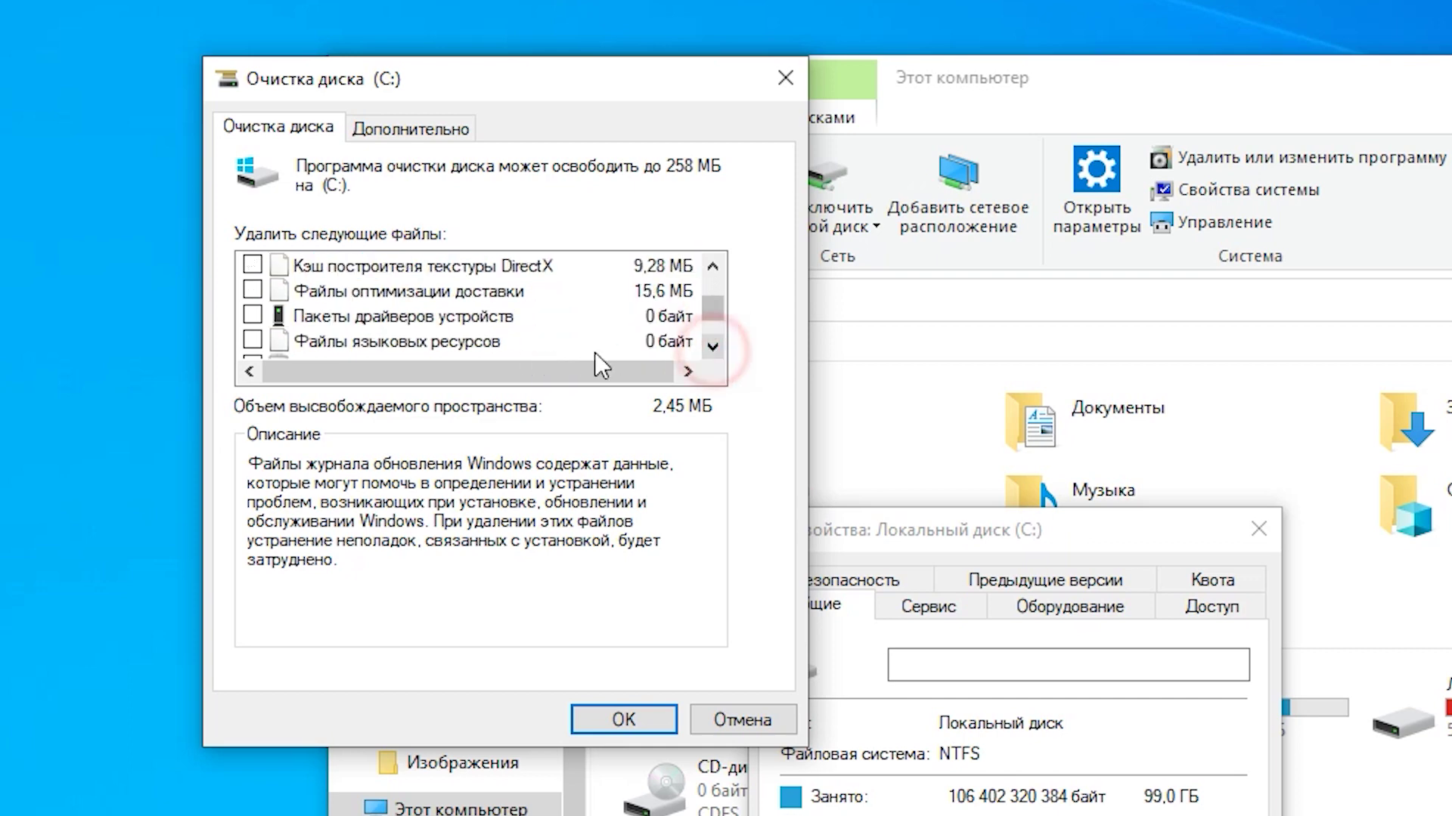
click(252, 316)
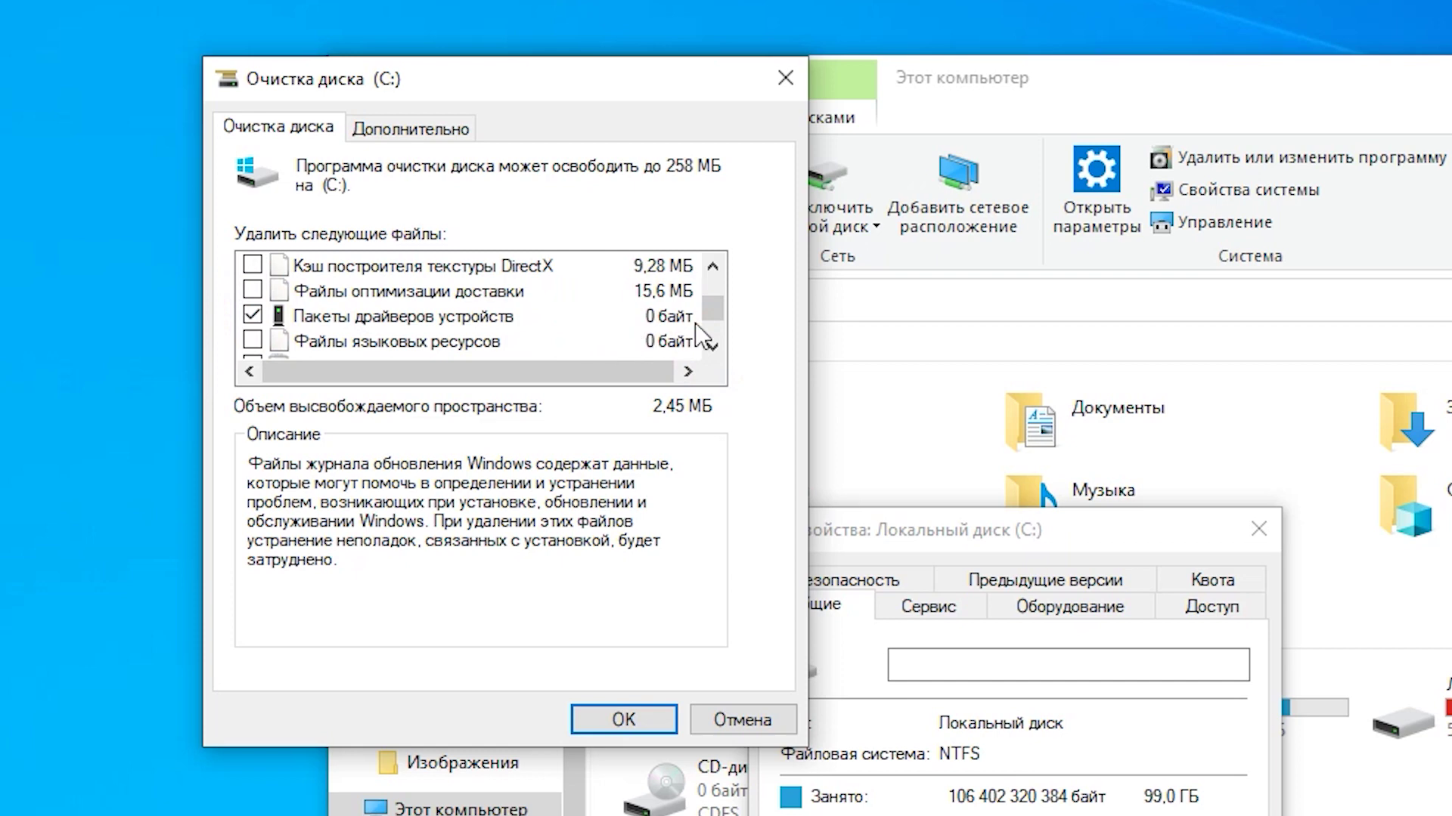
Step: Mark the Recycle Bin contents for deletion as well, run the cleanup and close the disk properties
scroll(712, 350, down, 1)
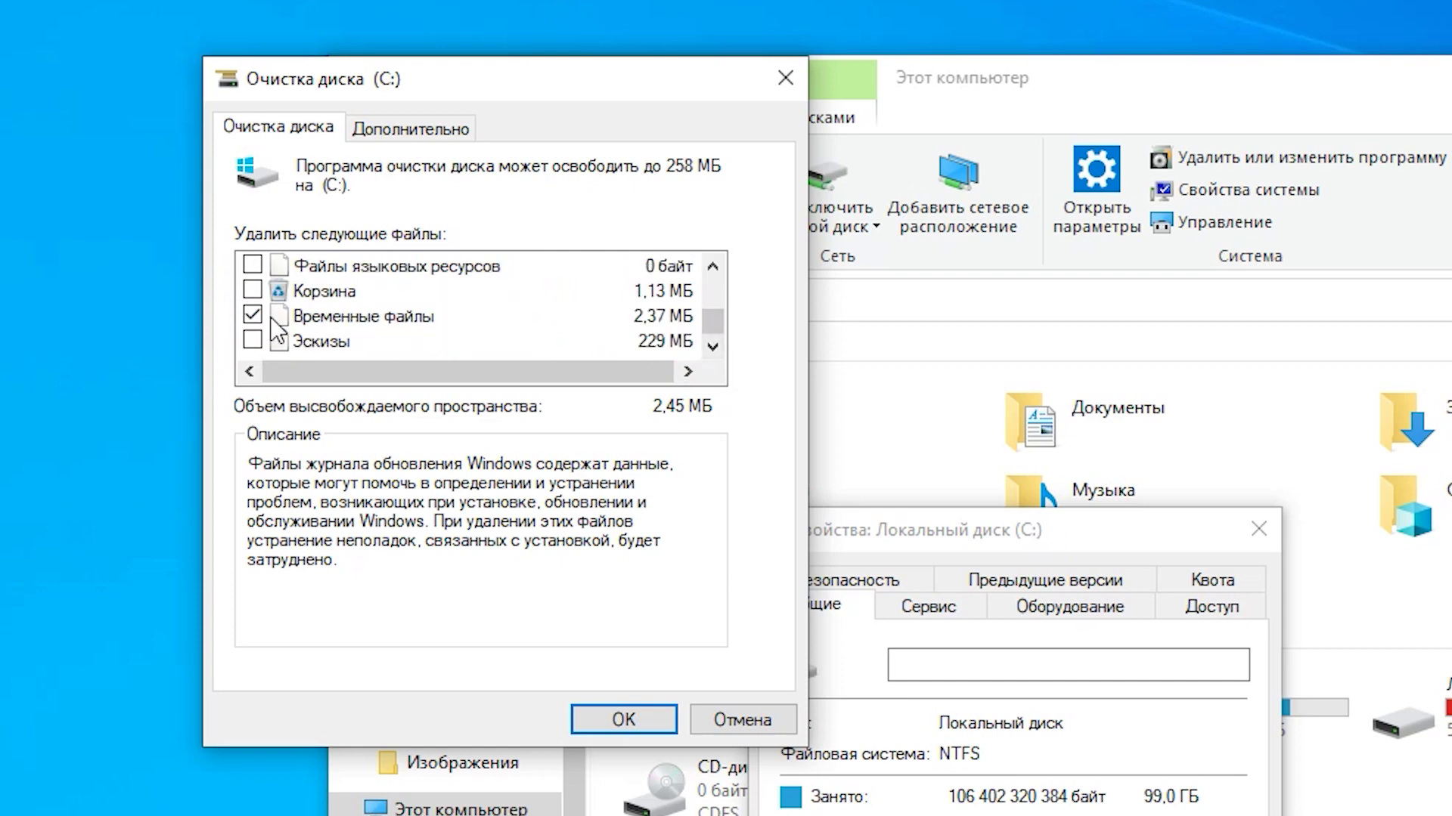
click(253, 290)
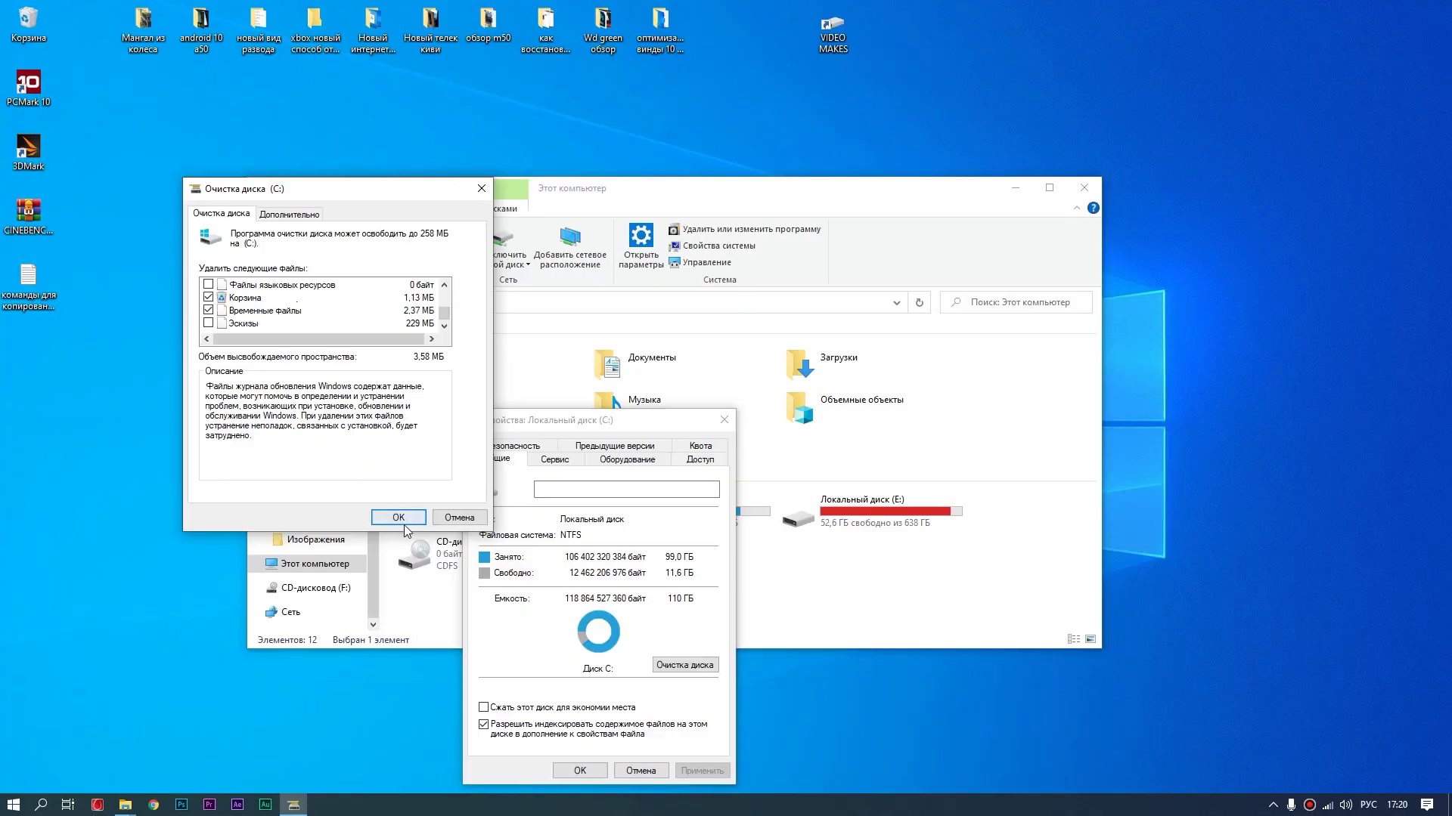
click(618, 720)
click(725, 414)
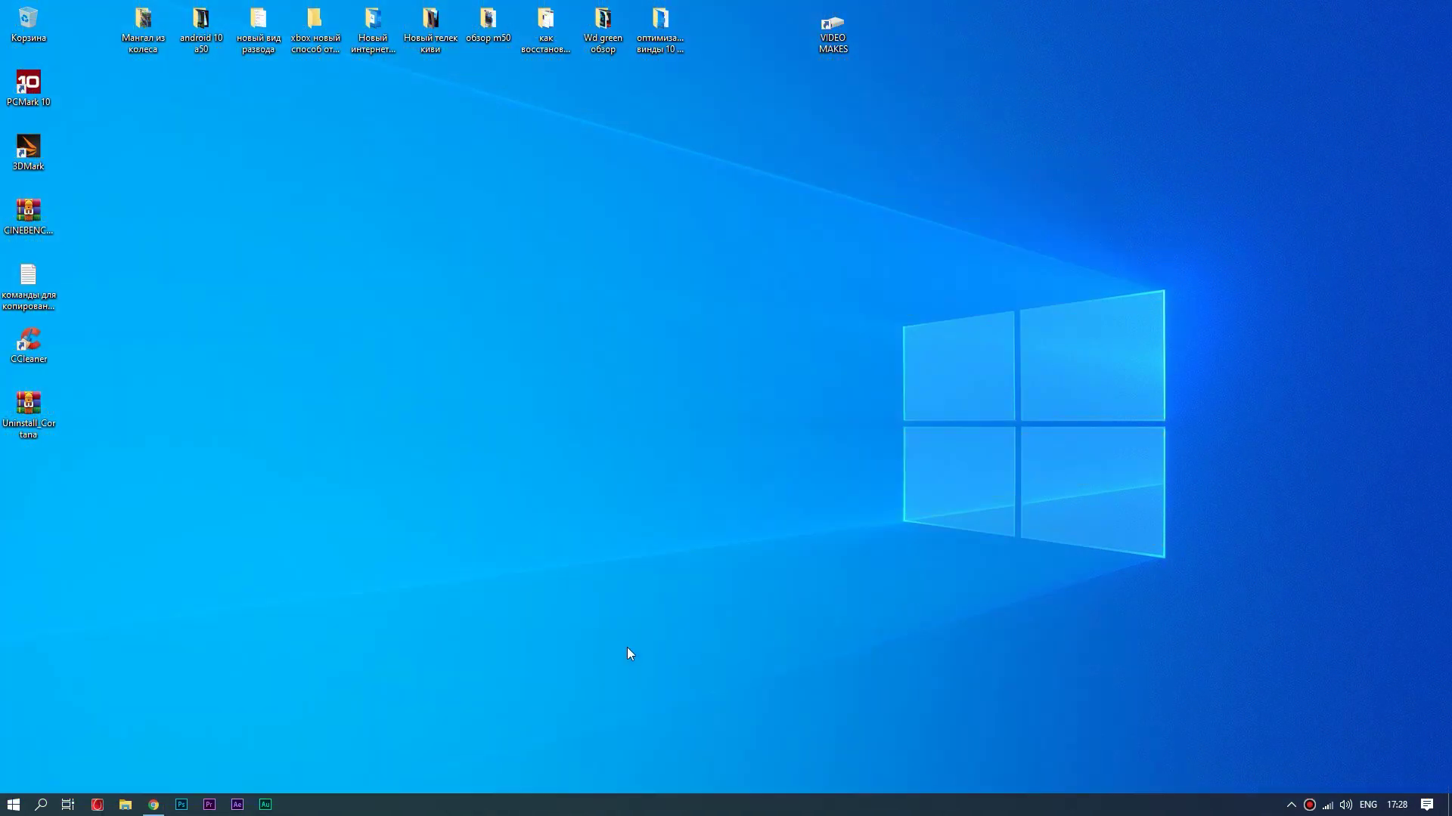
Step: Find Xbox in the Start app list and check its options for removing the app
click(4, 807)
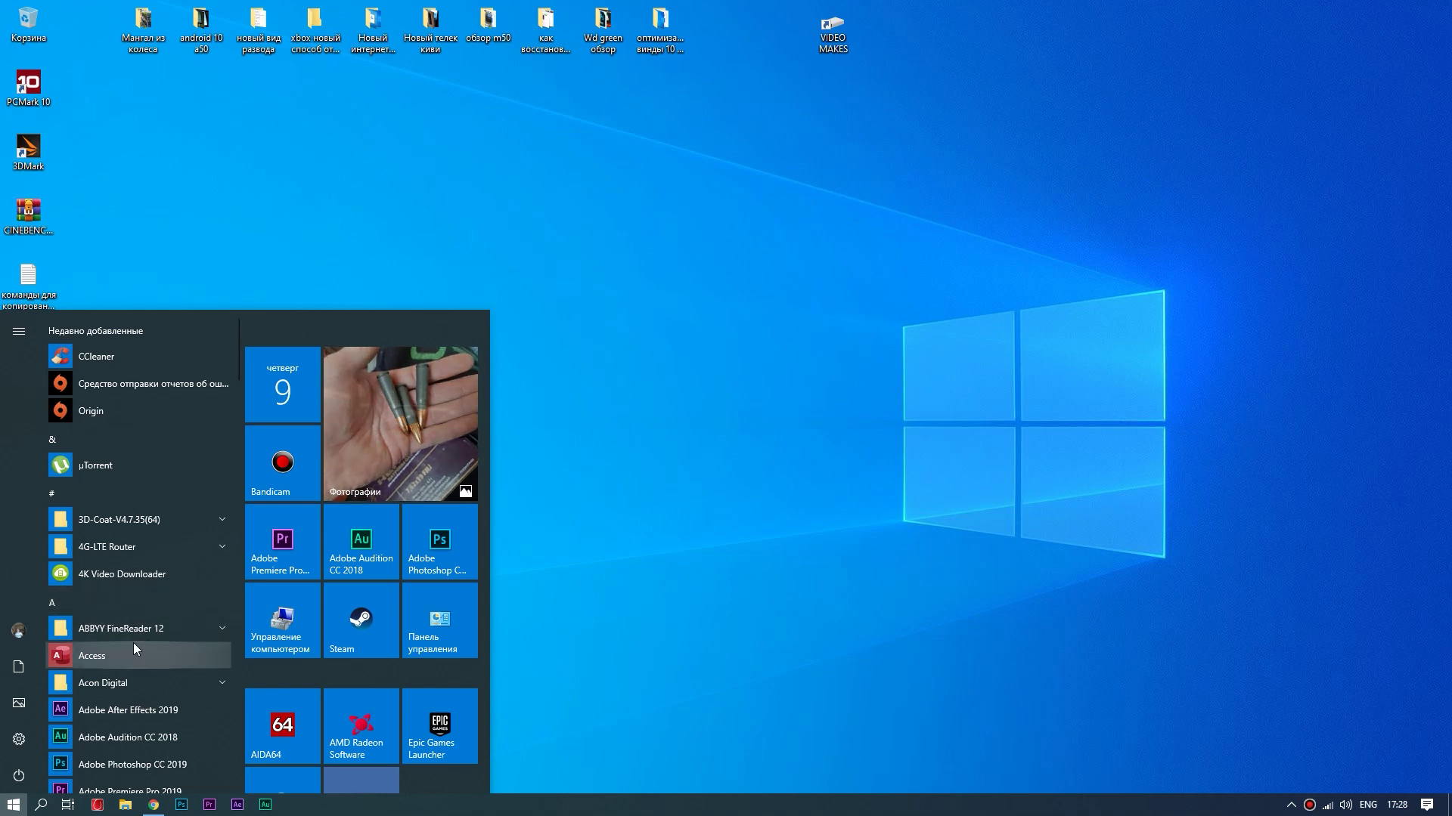
scroll(128, 639, down, 3)
scroll(98, 625, down, 1)
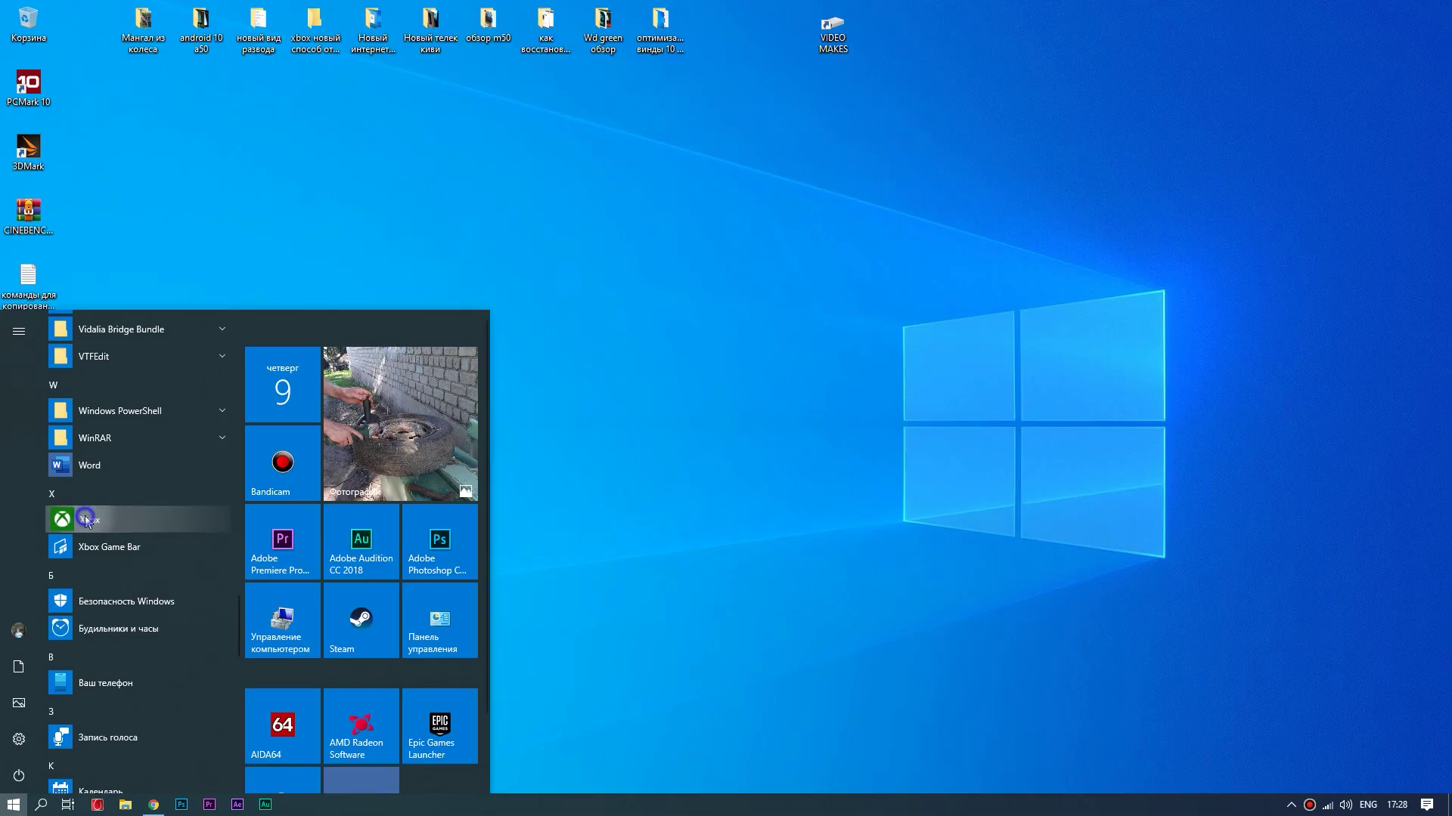
right_click(85, 521)
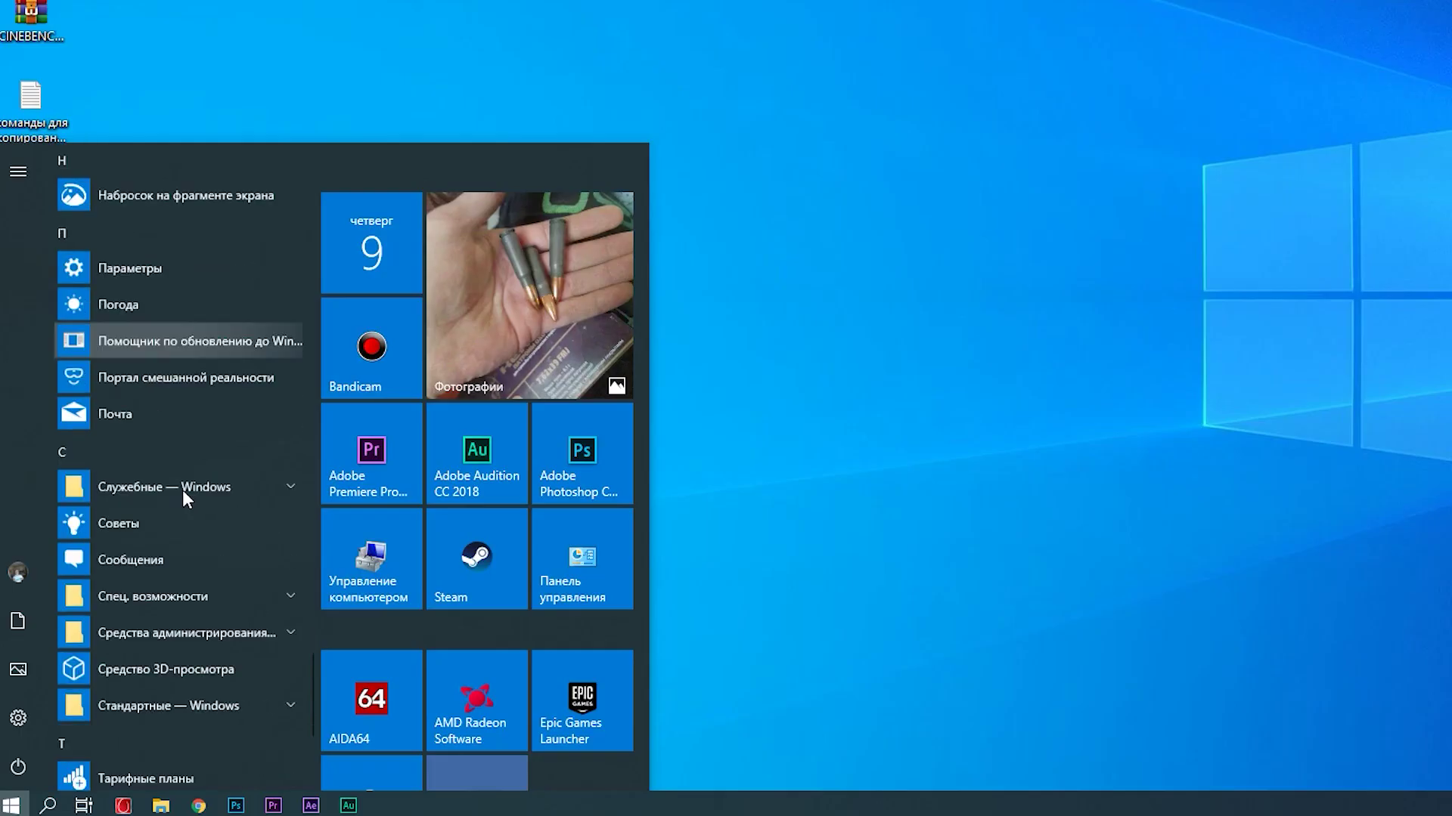
Step: Check the removal options of Internet Explorer, Paint and Notepad in the Стандартные — Windows group, and close the Start app list
scroll(183, 490, down, 1)
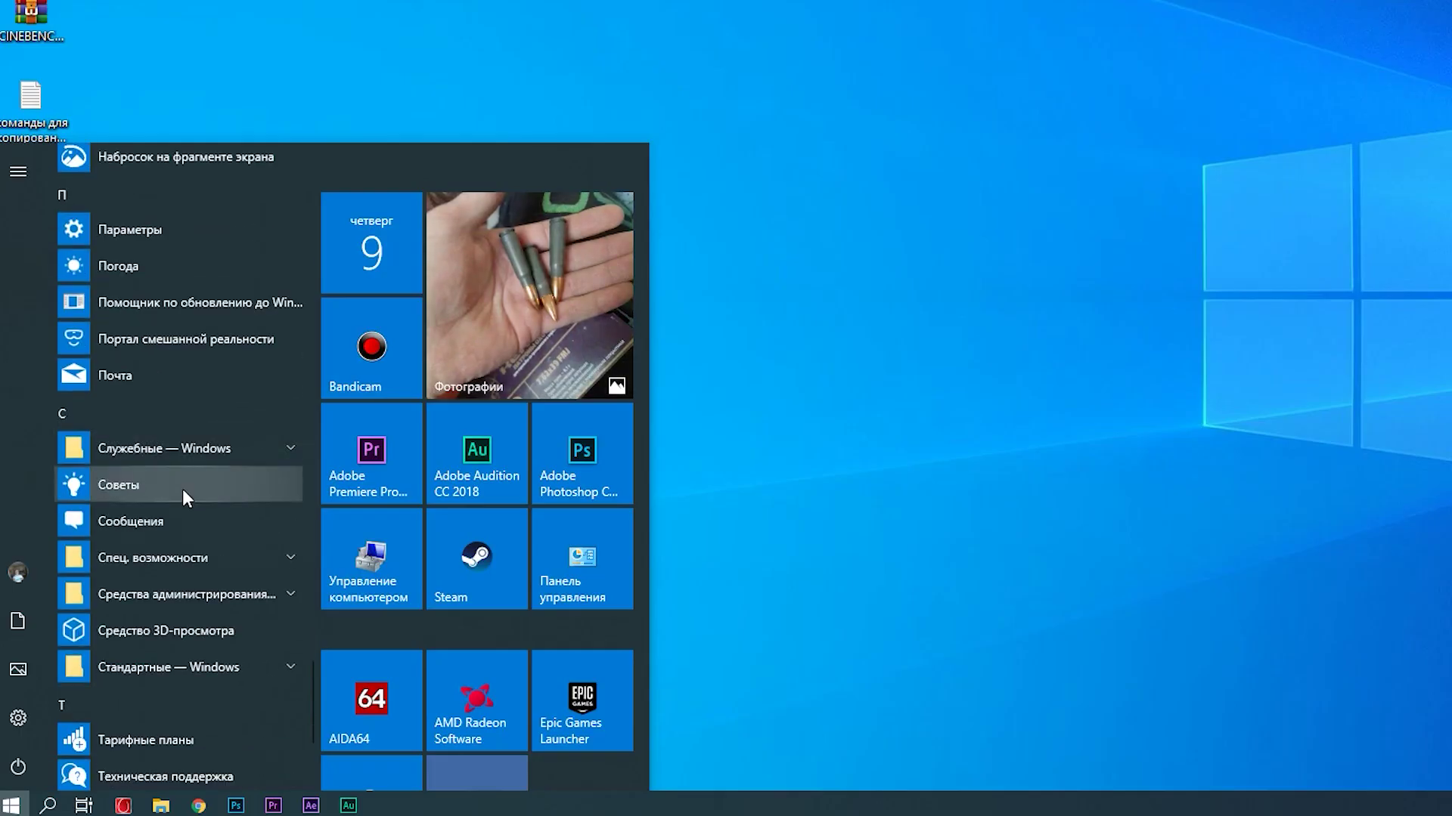
click(182, 665)
scroll(181, 593, down, 3)
scroll(183, 583, down, 2)
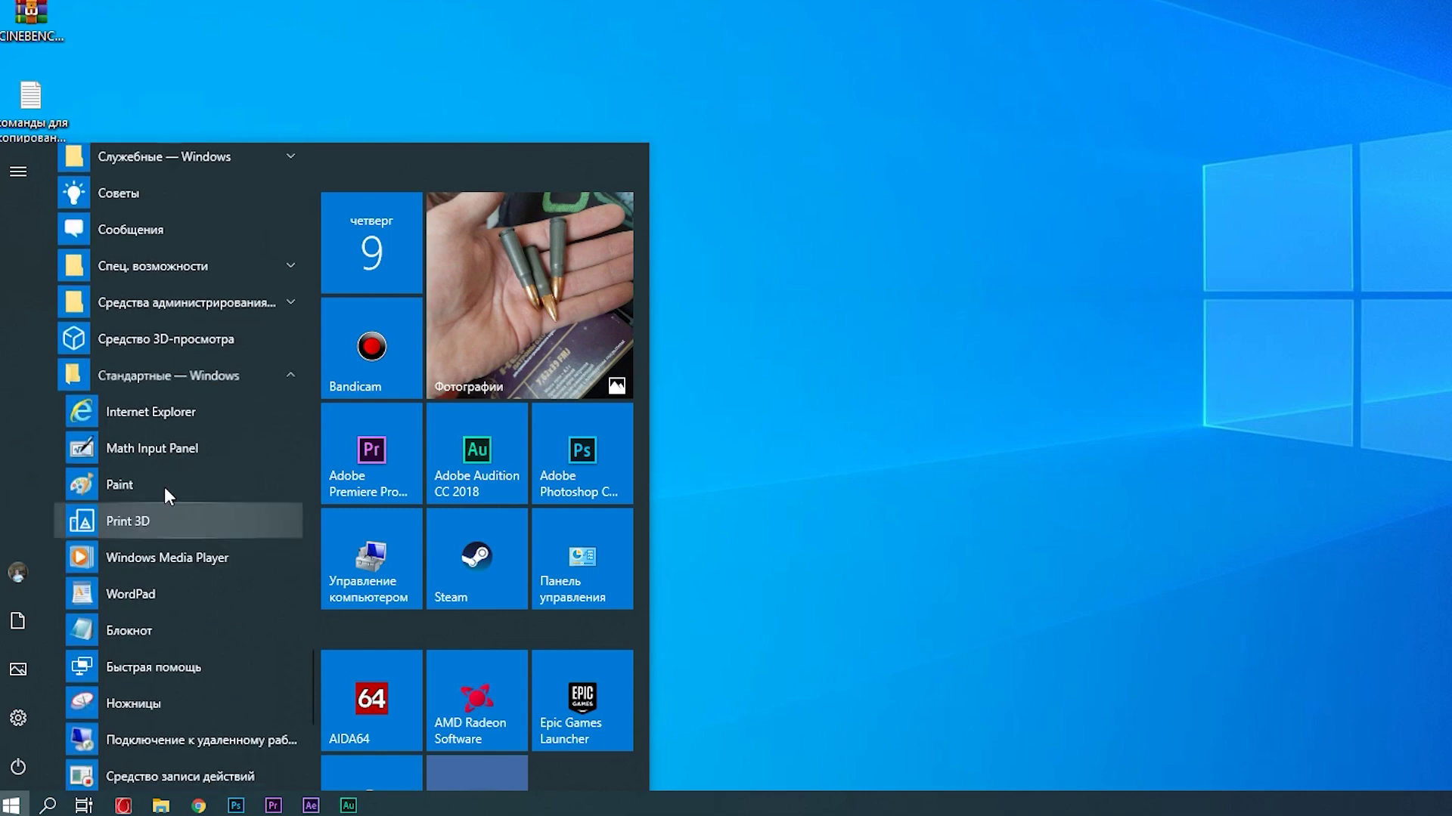
right_click(142, 415)
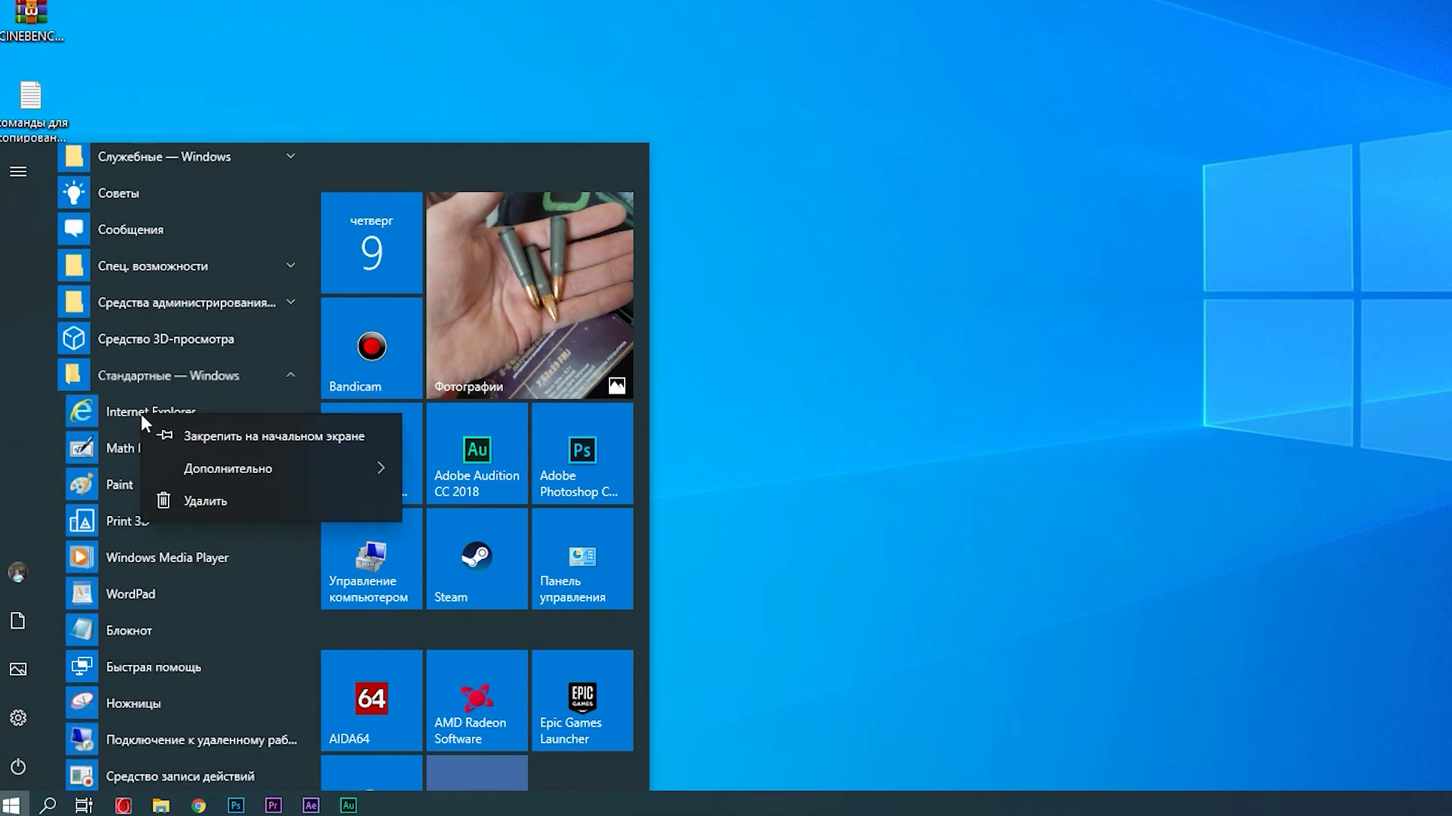
click(110, 484)
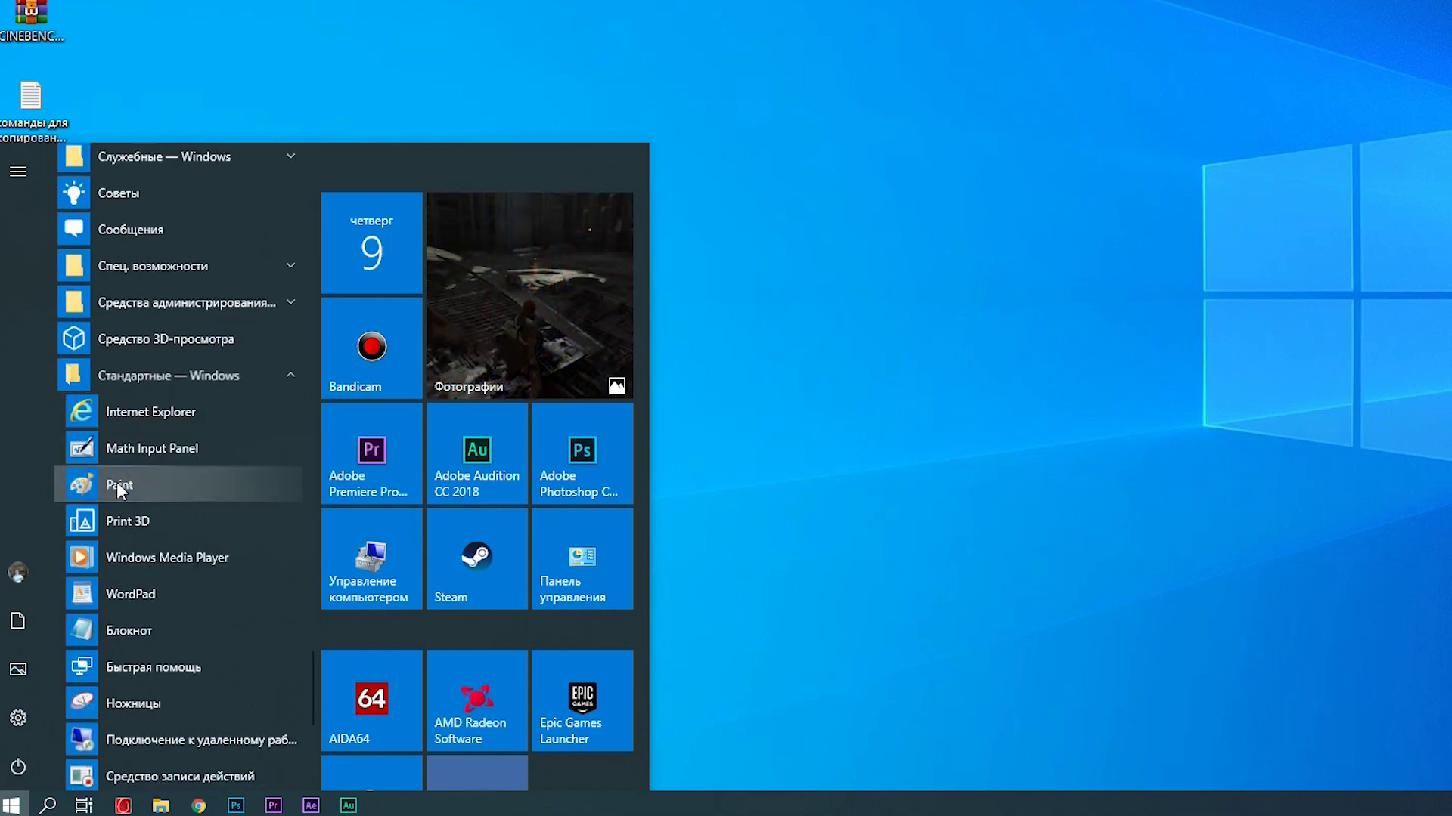
right_click(116, 484)
click(132, 632)
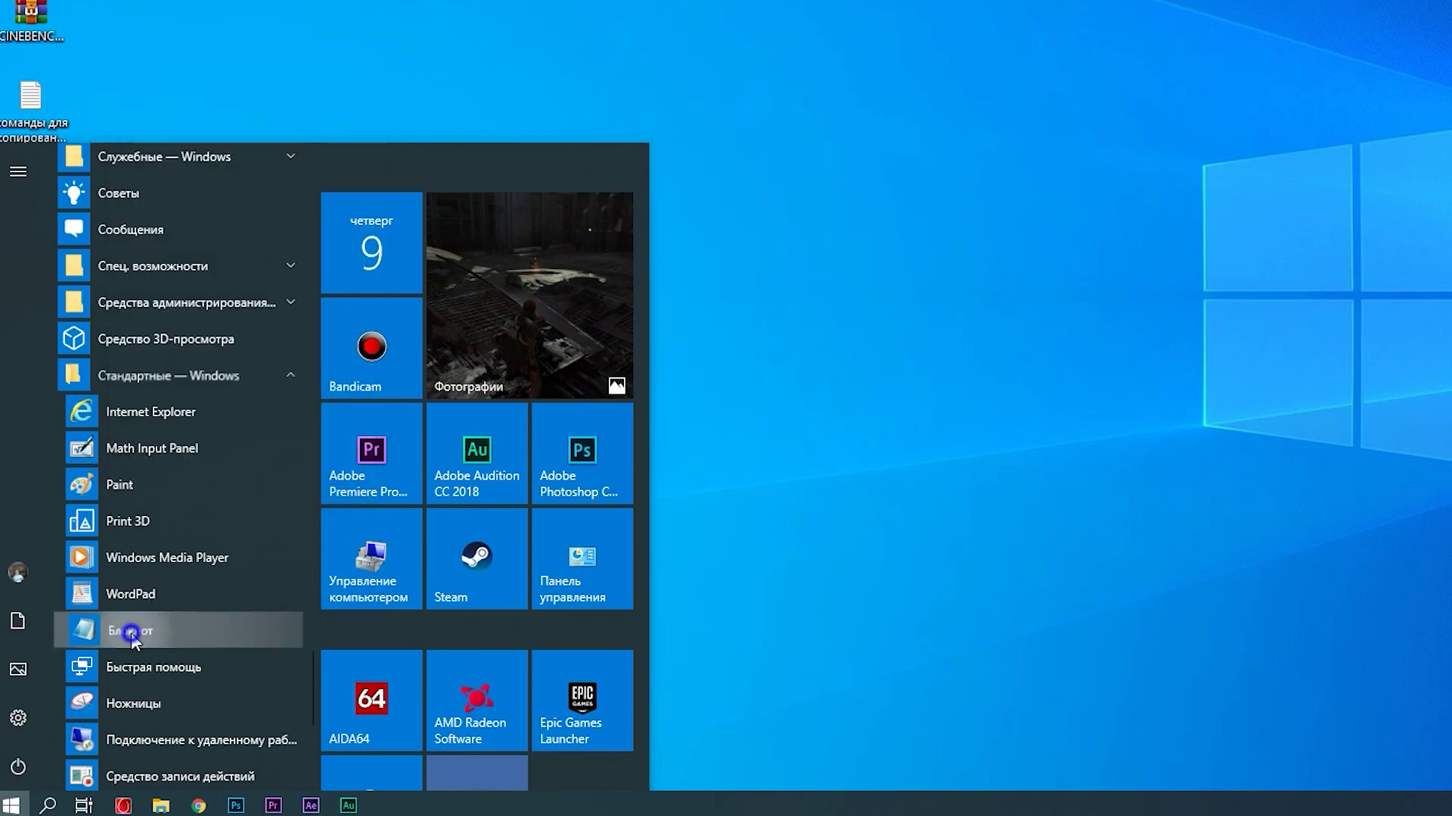
right_click(132, 632)
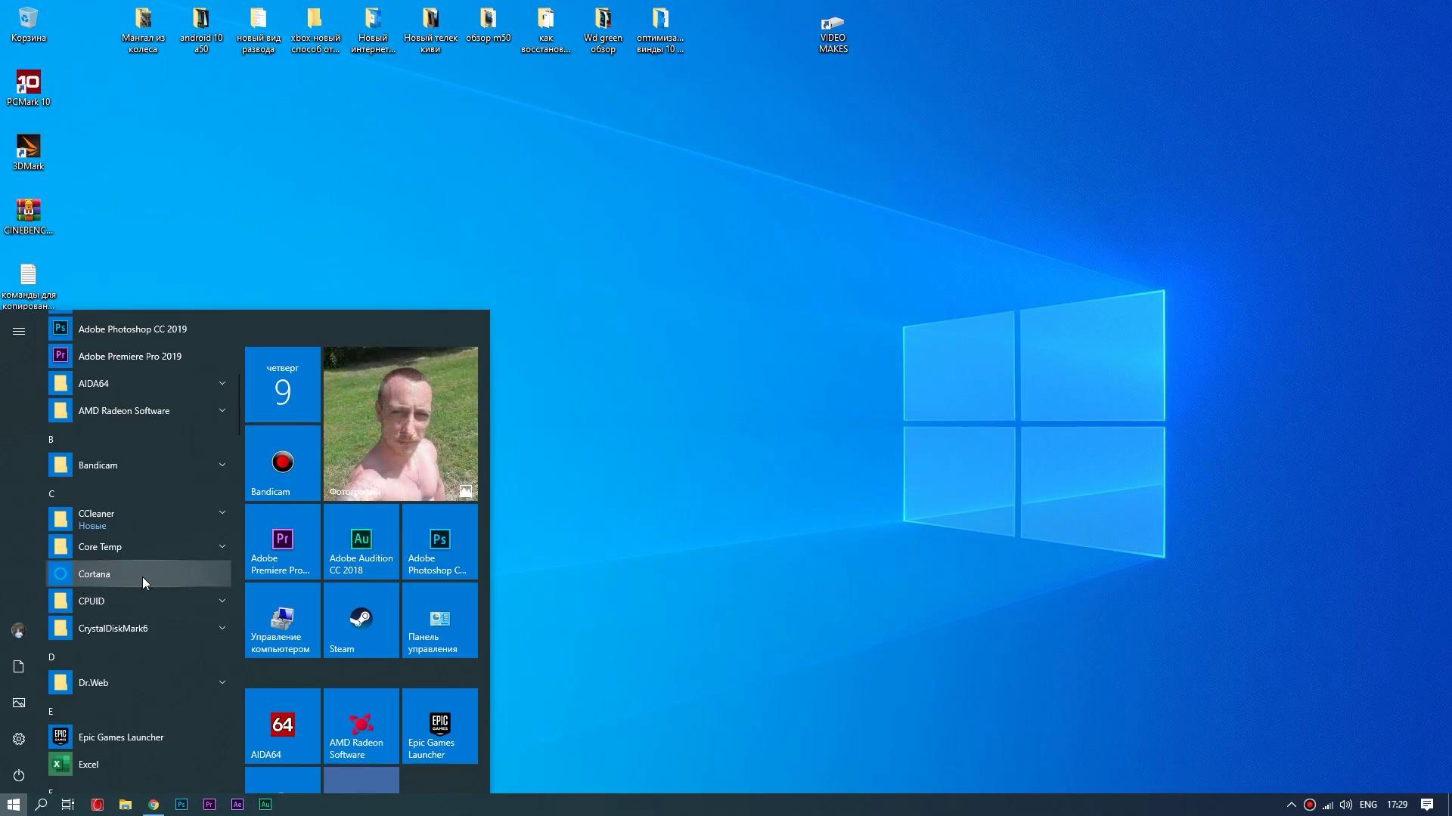
click(171, 220)
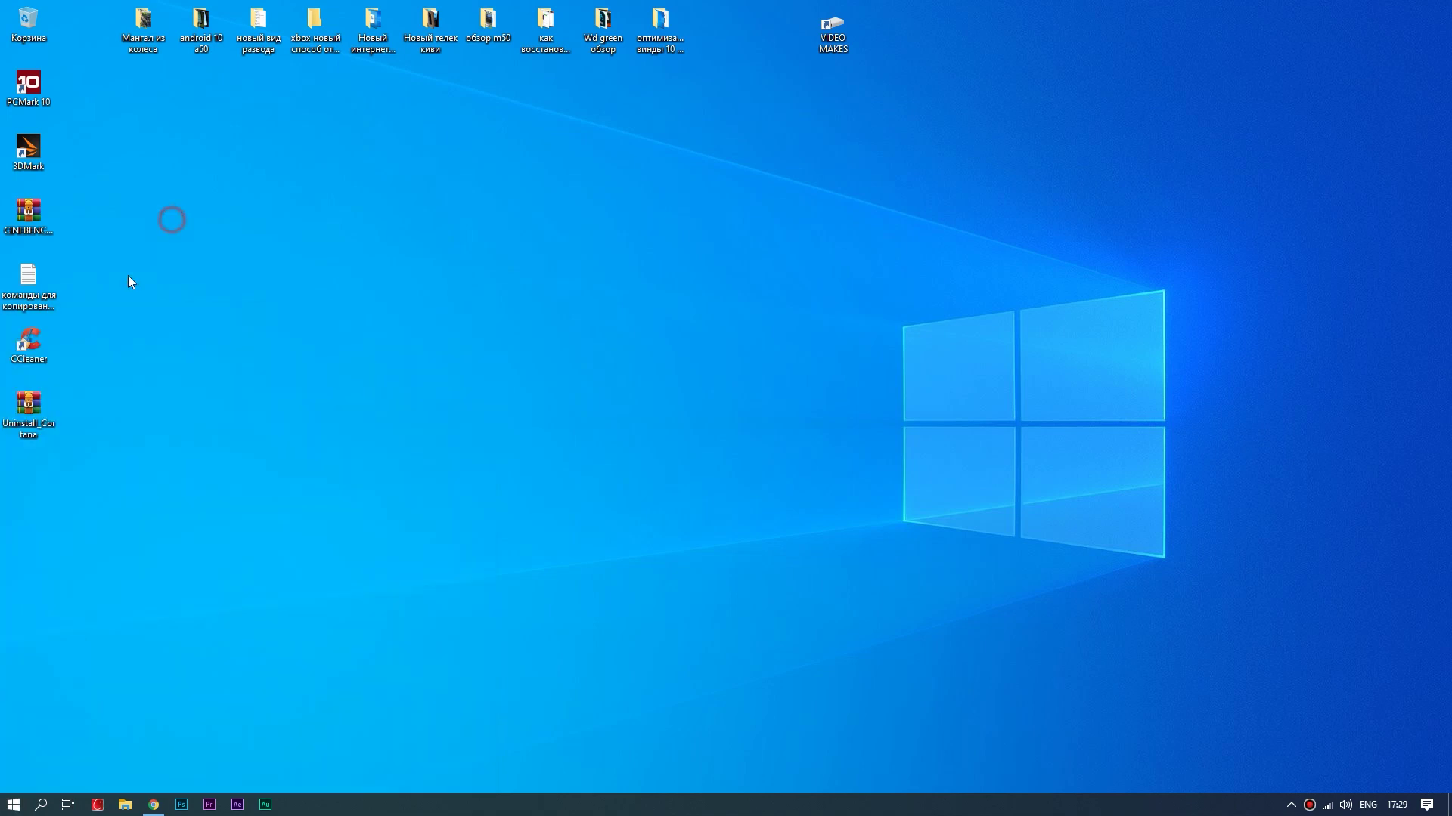
Step: Open the Uninstall_Cortana.zip archive on the desktop and run its Uninstall Cortana script
double_click(34, 412)
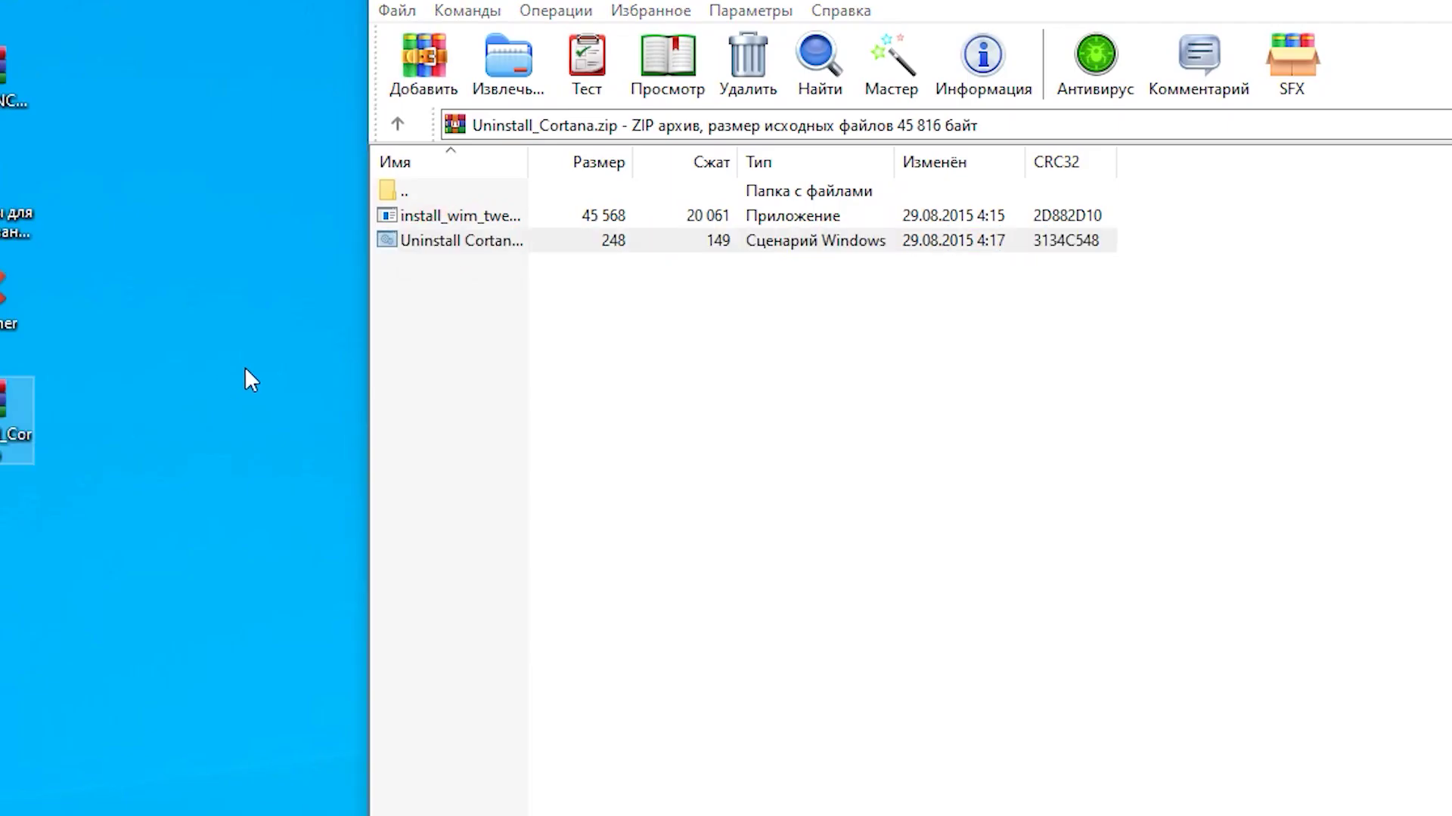
right_click(184, 307)
click(292, 414)
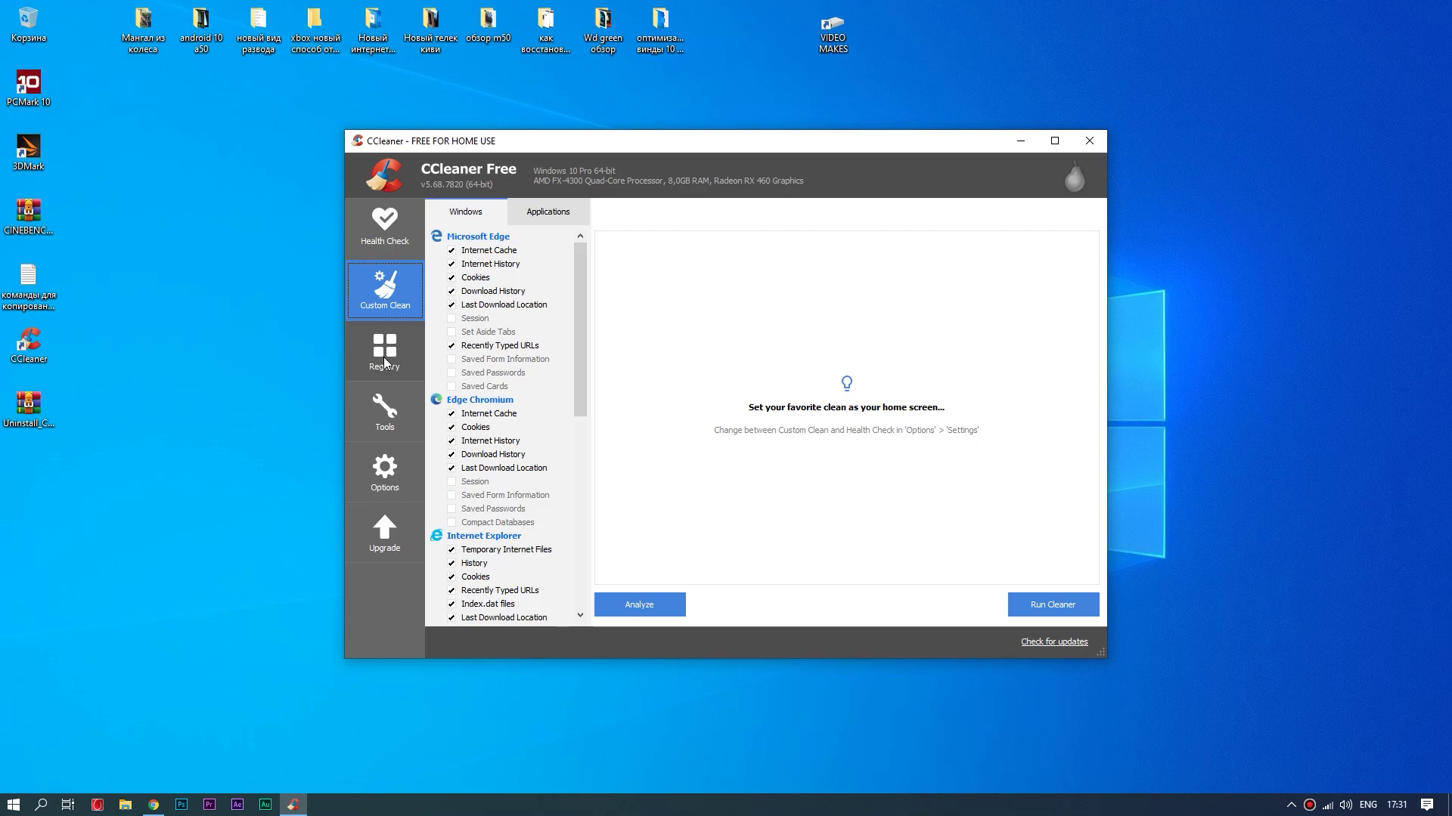
Step: Scan the registry for issues in CCleaner and fix all selected issues without backing up the registry
click(385, 362)
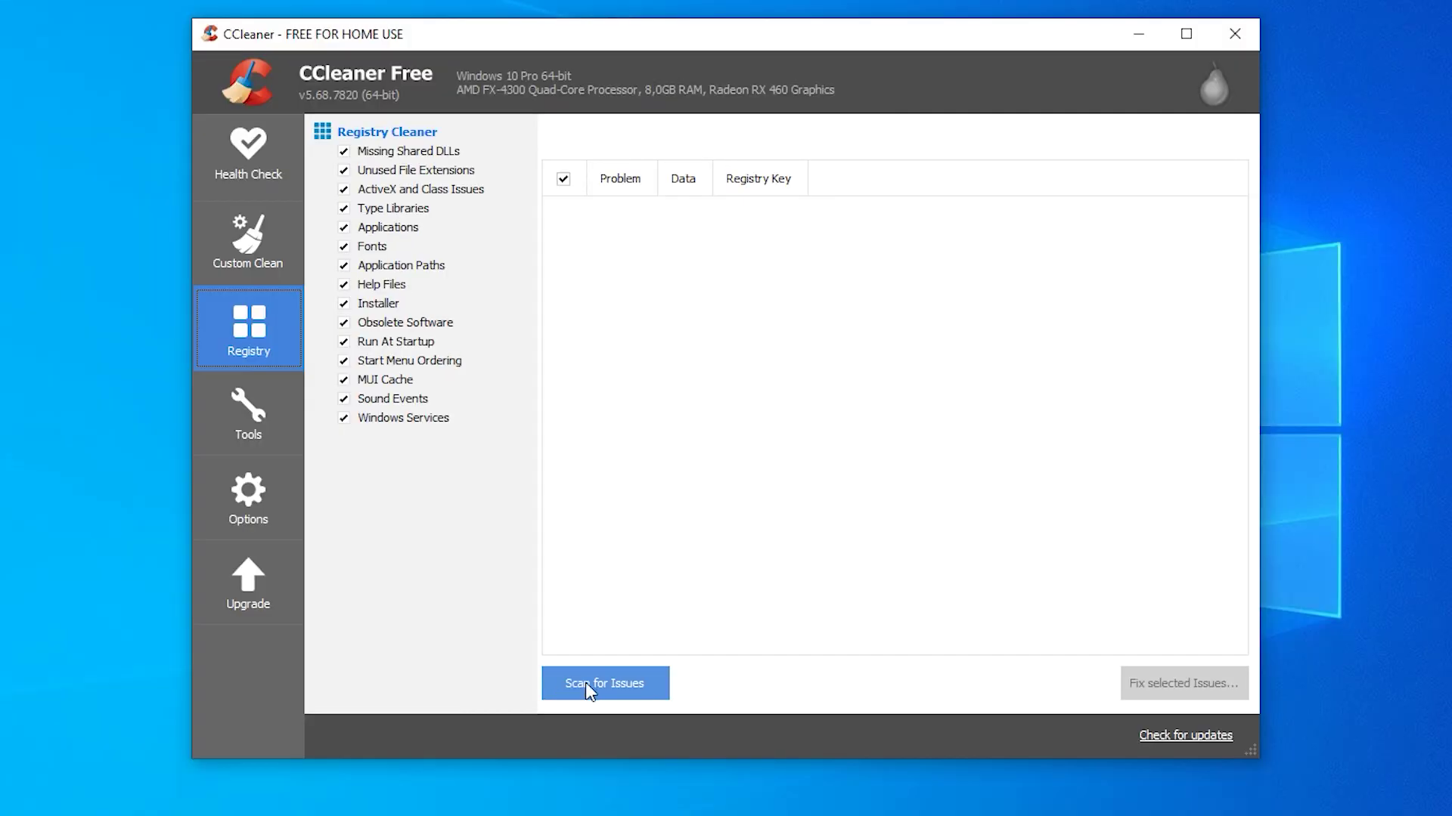
click(599, 798)
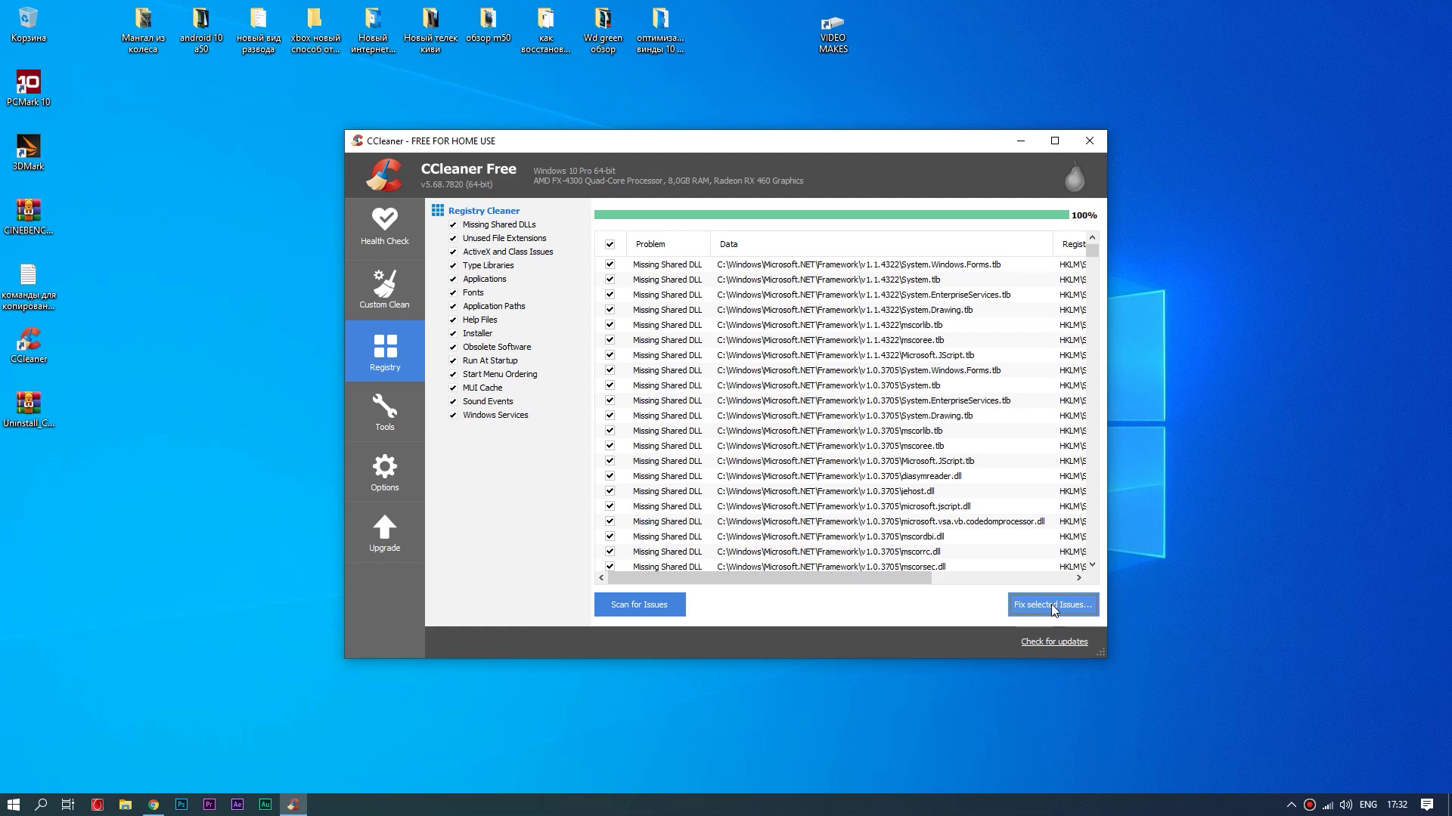
click(1052, 606)
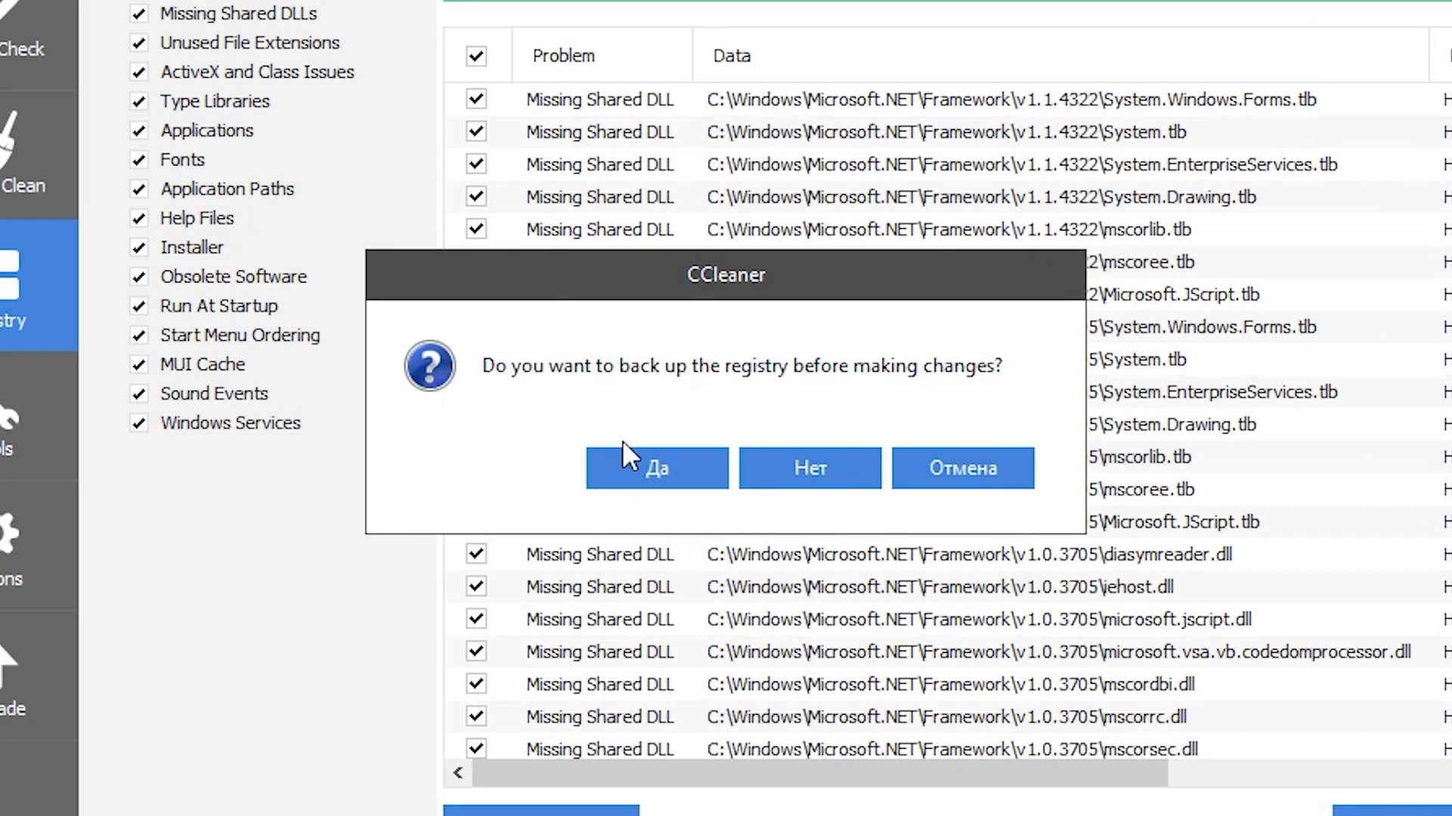
click(803, 469)
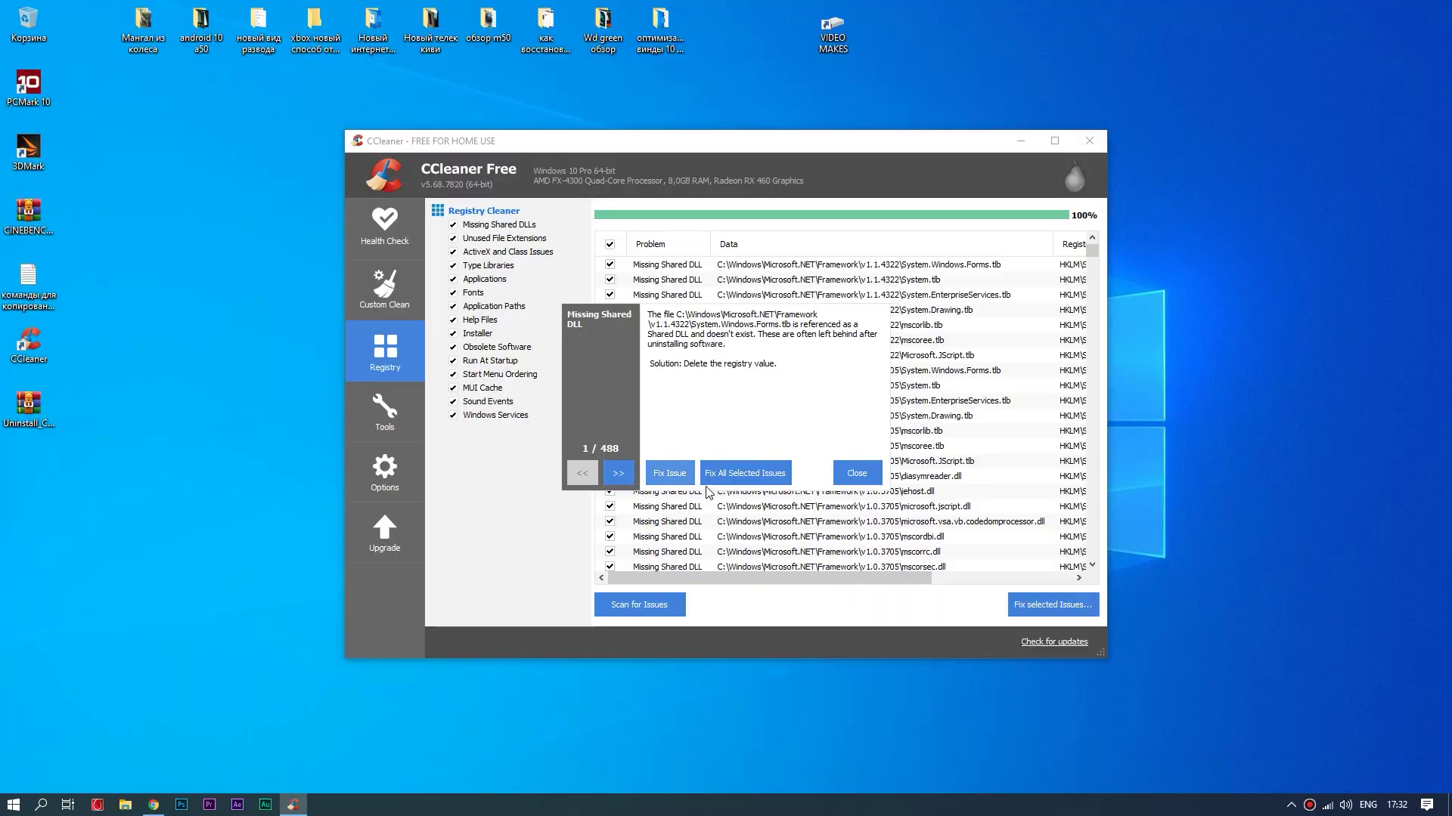
click(746, 476)
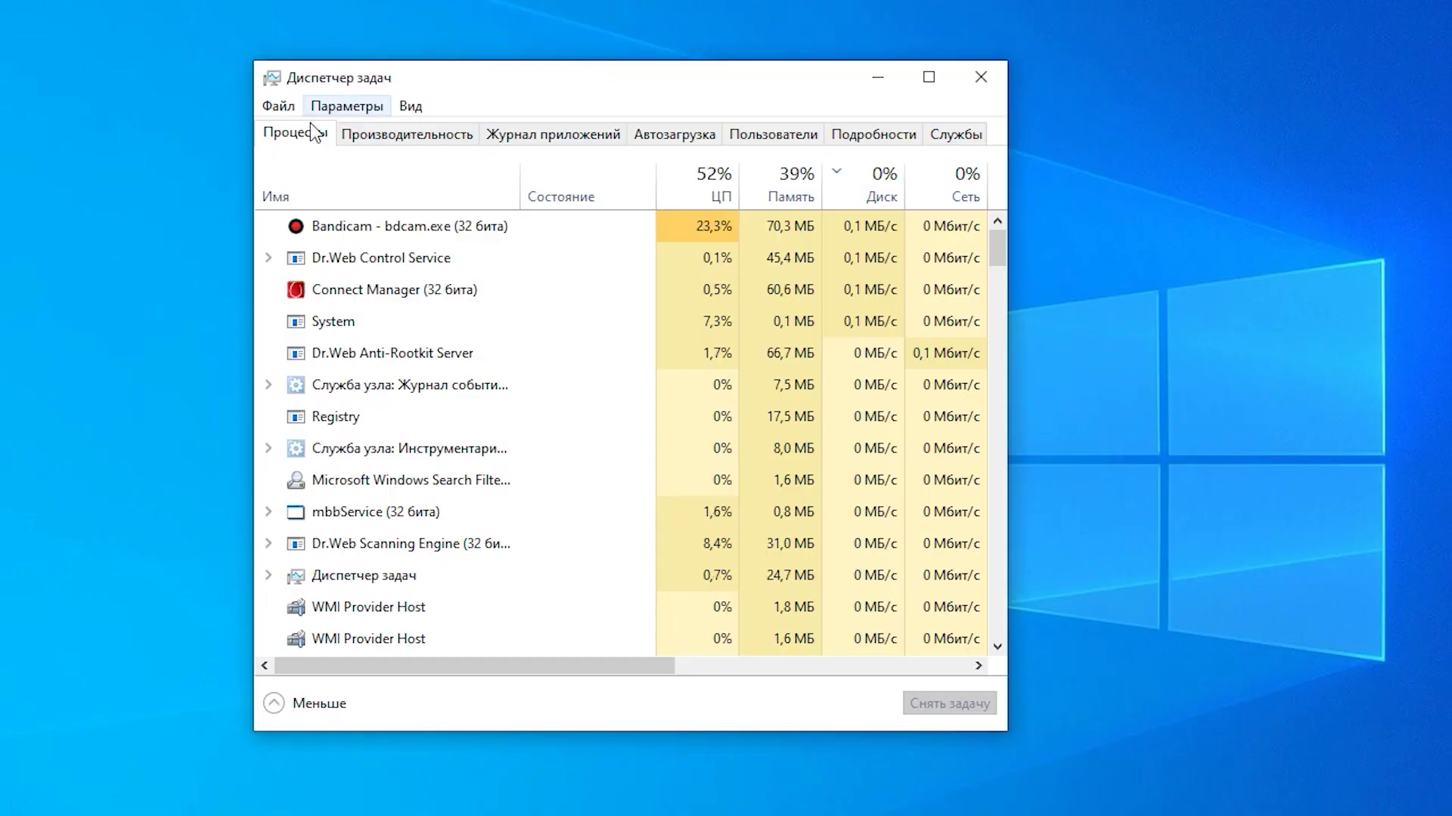
Step: Disable CCleaner in the startup programs of Task Manager
click(675, 136)
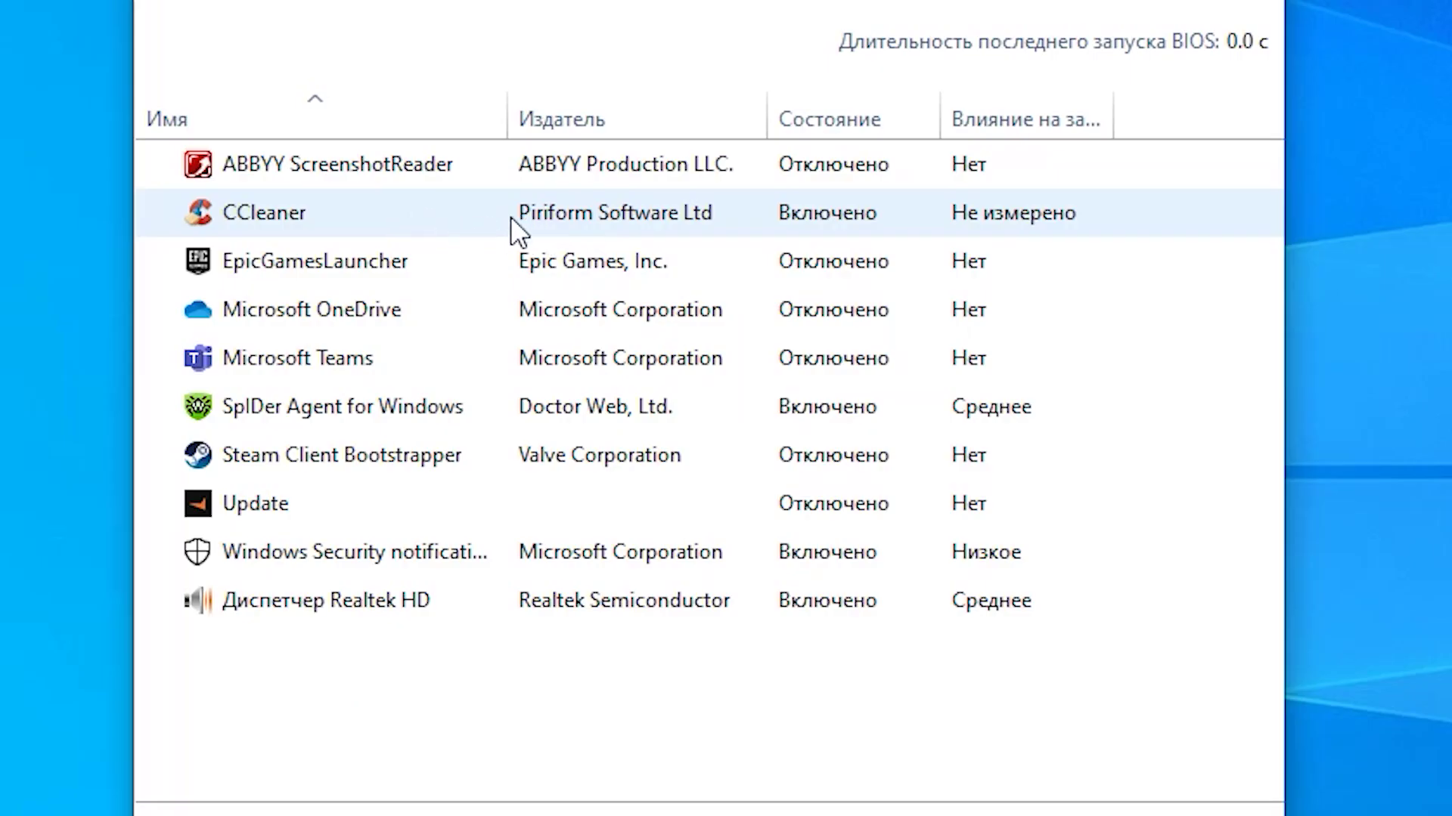
right_click(760, 211)
click(867, 235)
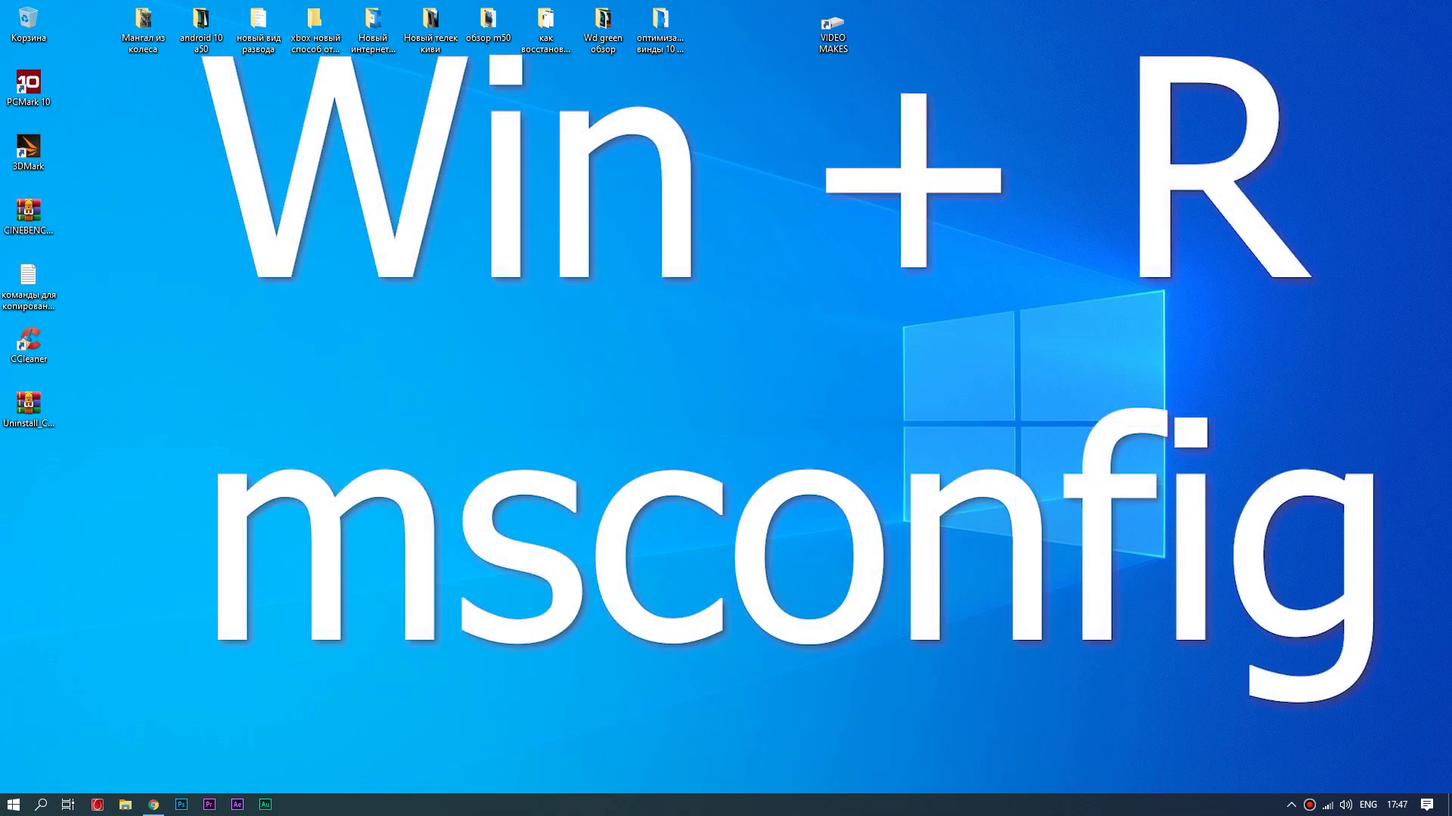
Step: Open System Configuration by running msconfig
key(super+r)
click(146, 761)
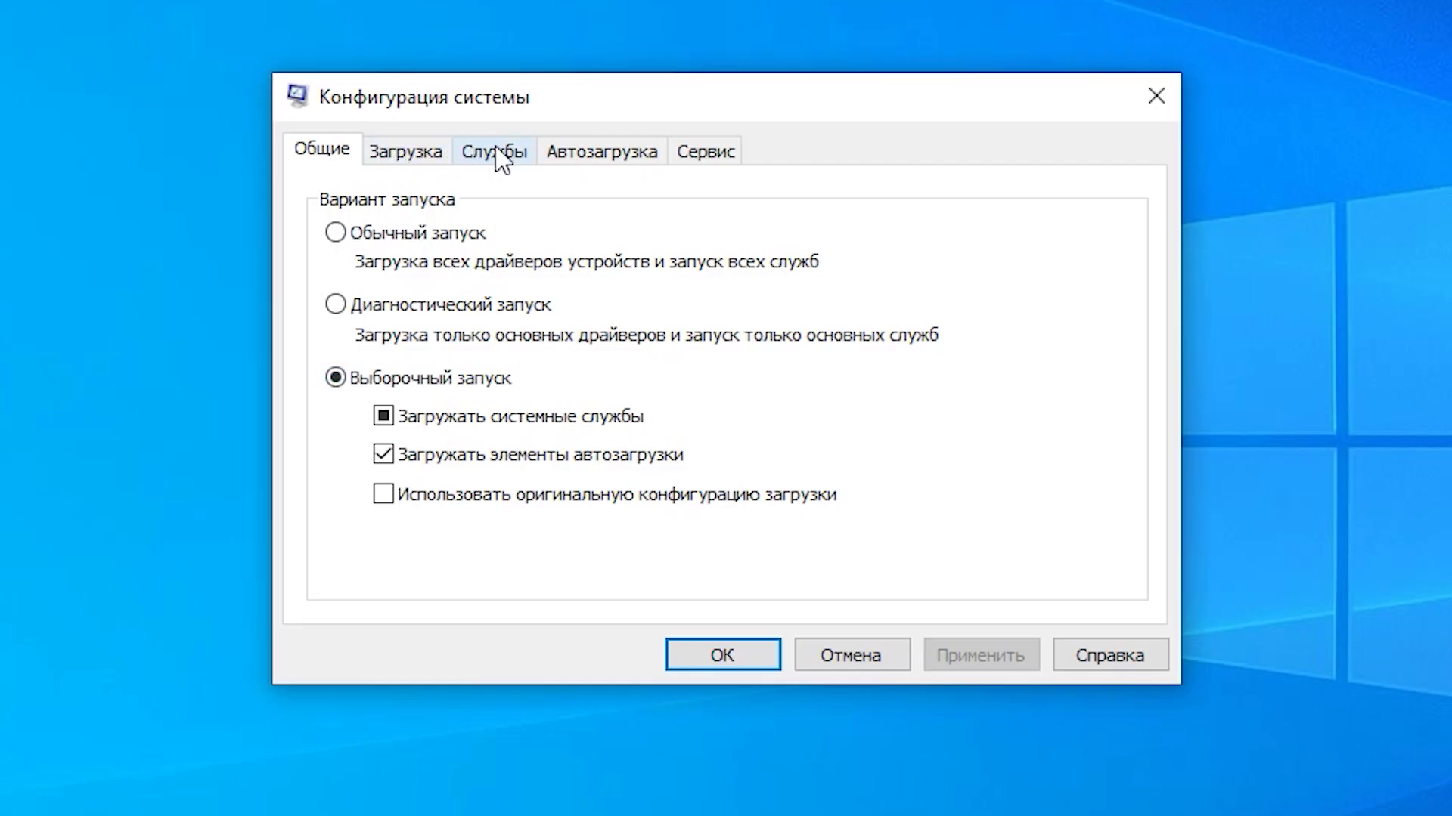
Step: Hide the Microsoft services in System Configuration and look through the remaining third-party services
click(616, 286)
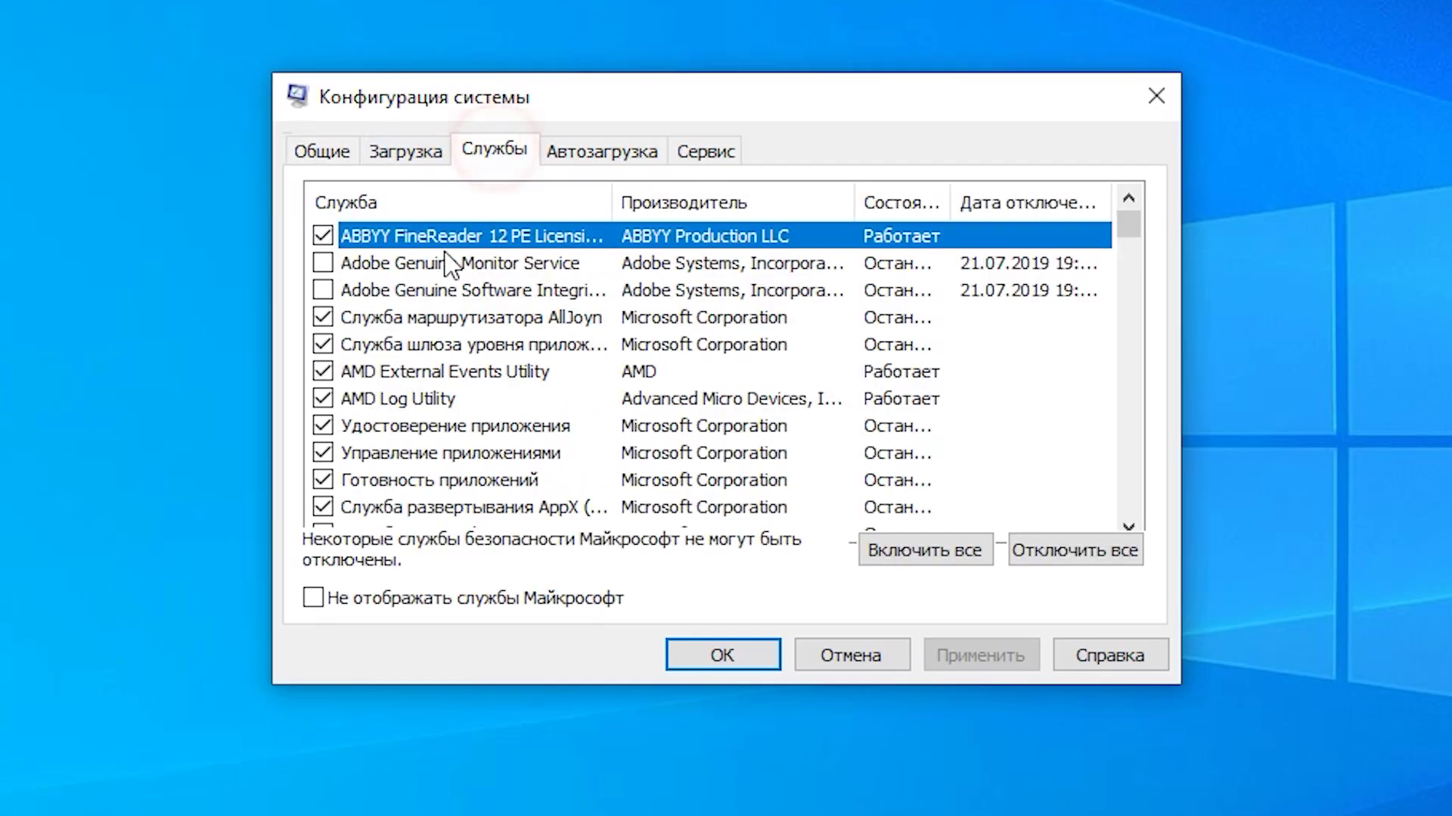
click(312, 599)
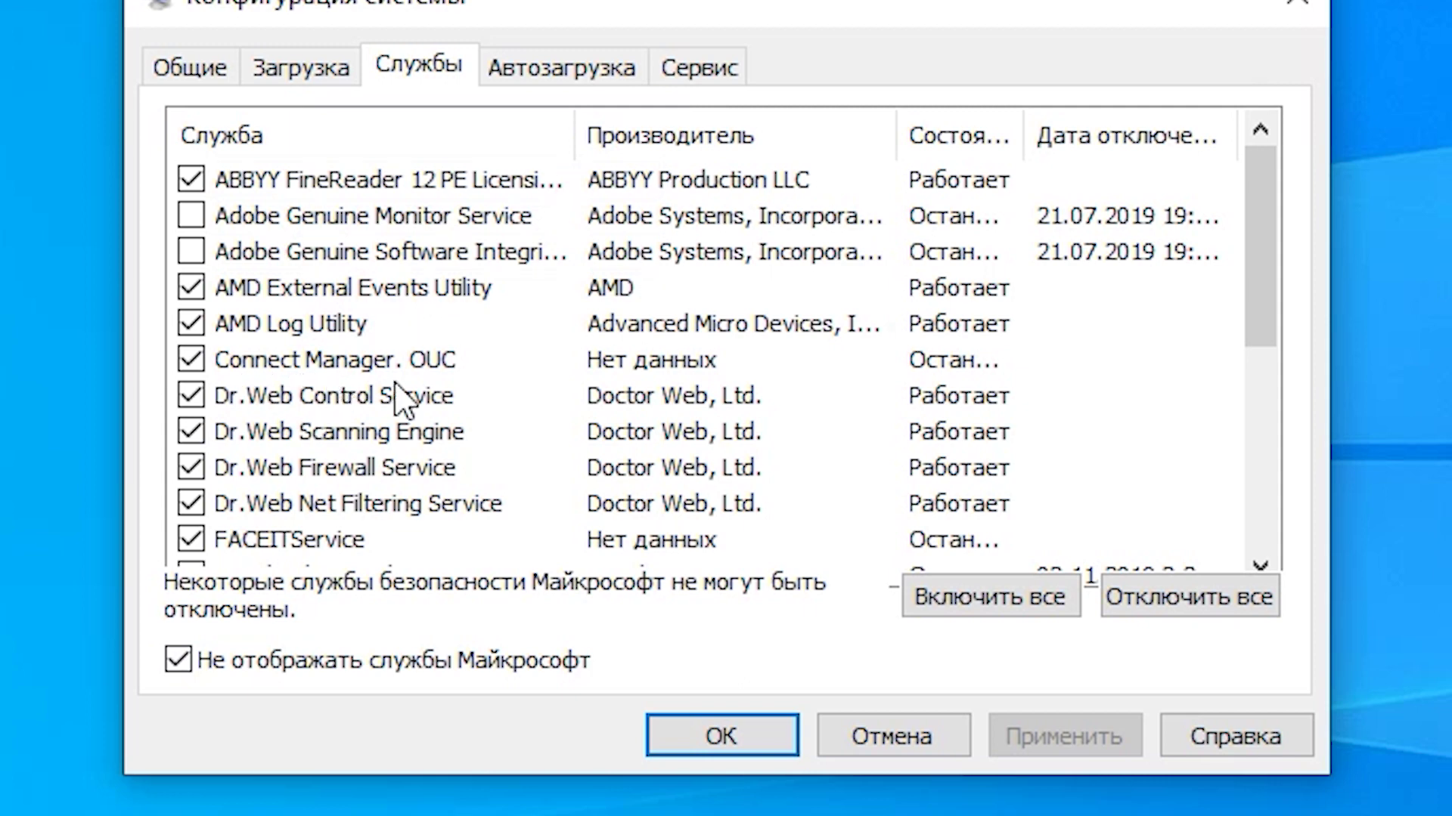
scroll(316, 414, down, 2)
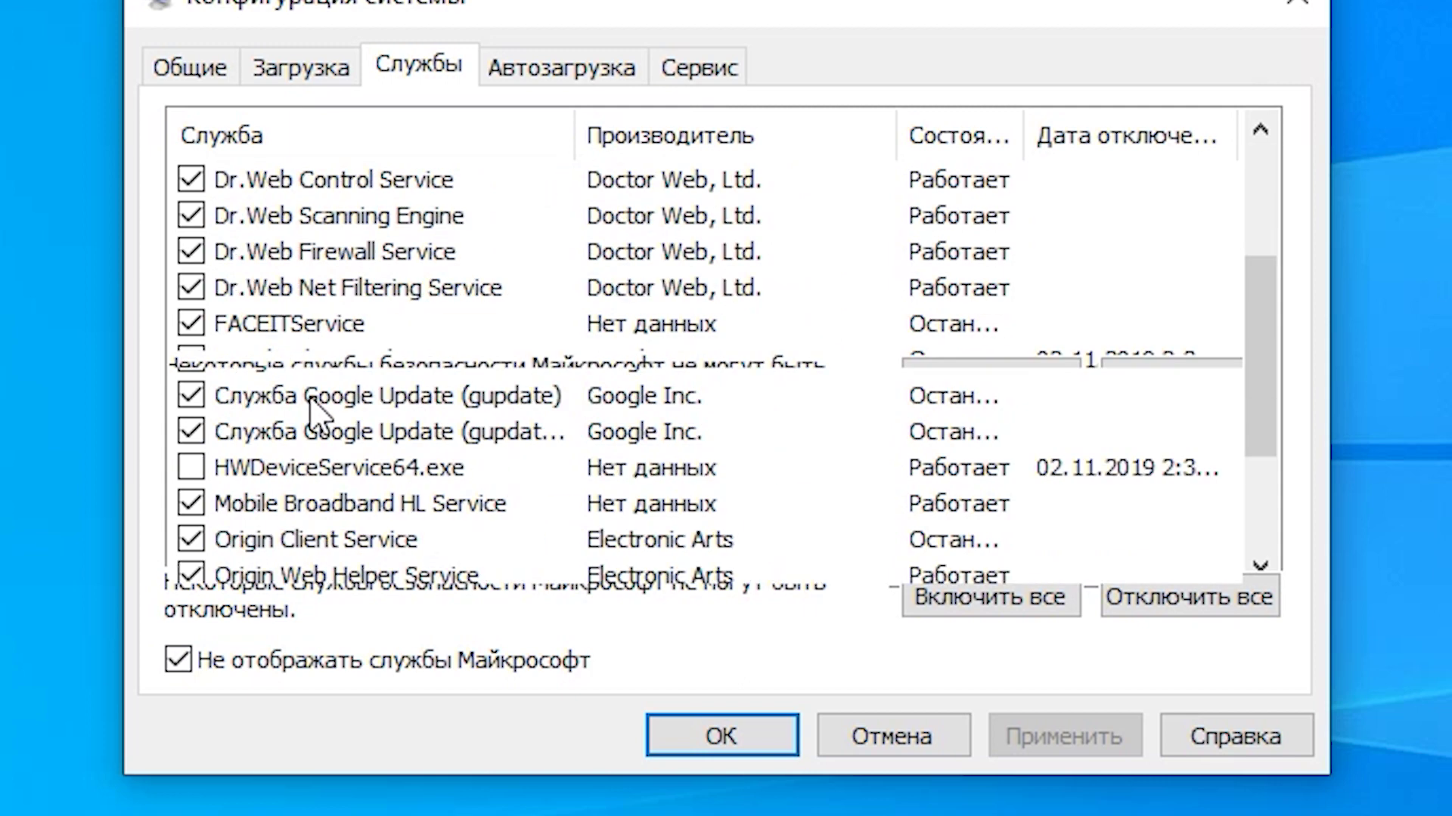
scroll(318, 409, down, 2)
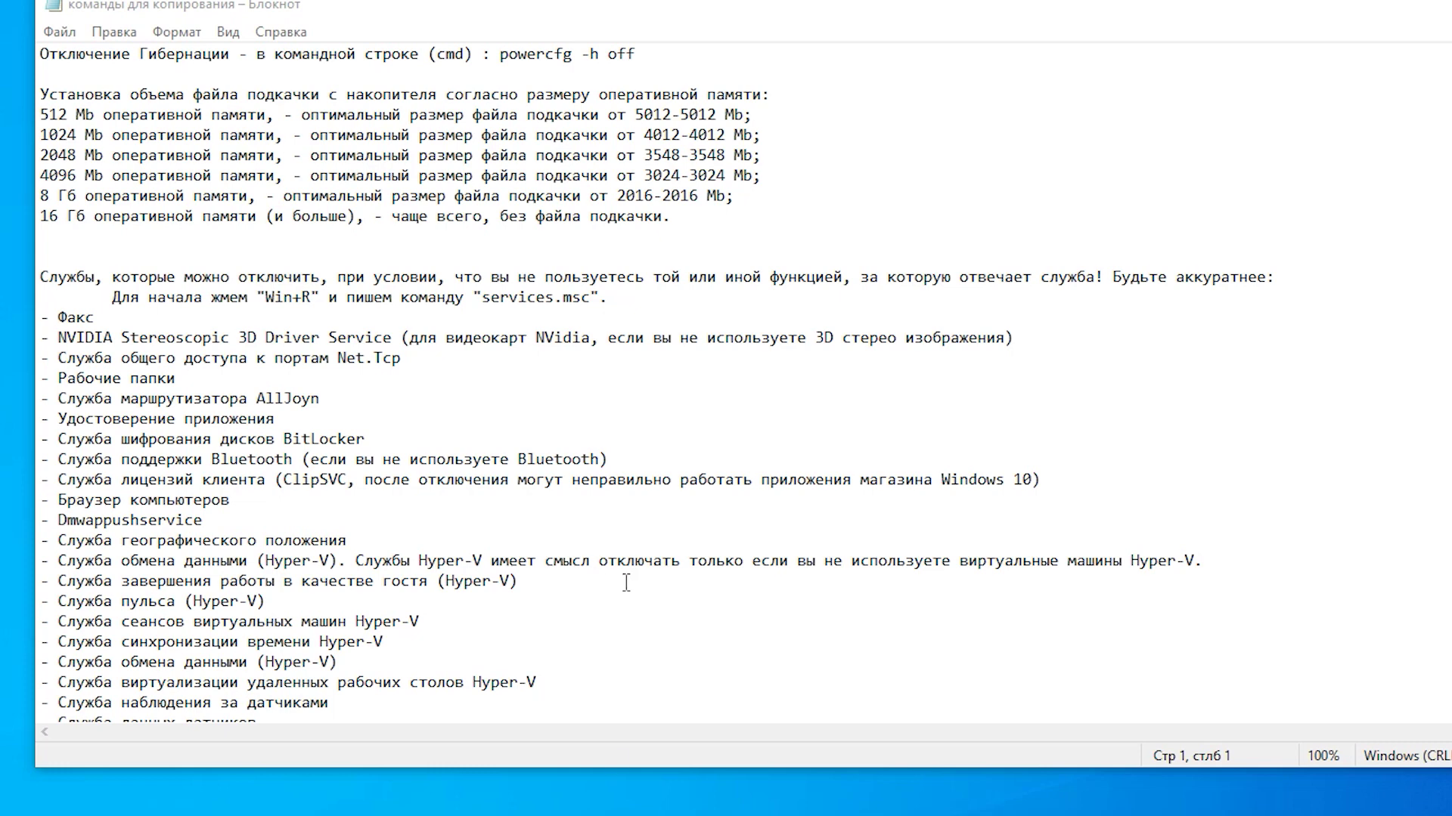
Step: Read through the list of services that can be disabled and find the command for opening them in the copied-commands text file
scroll(228, 397, down, 4)
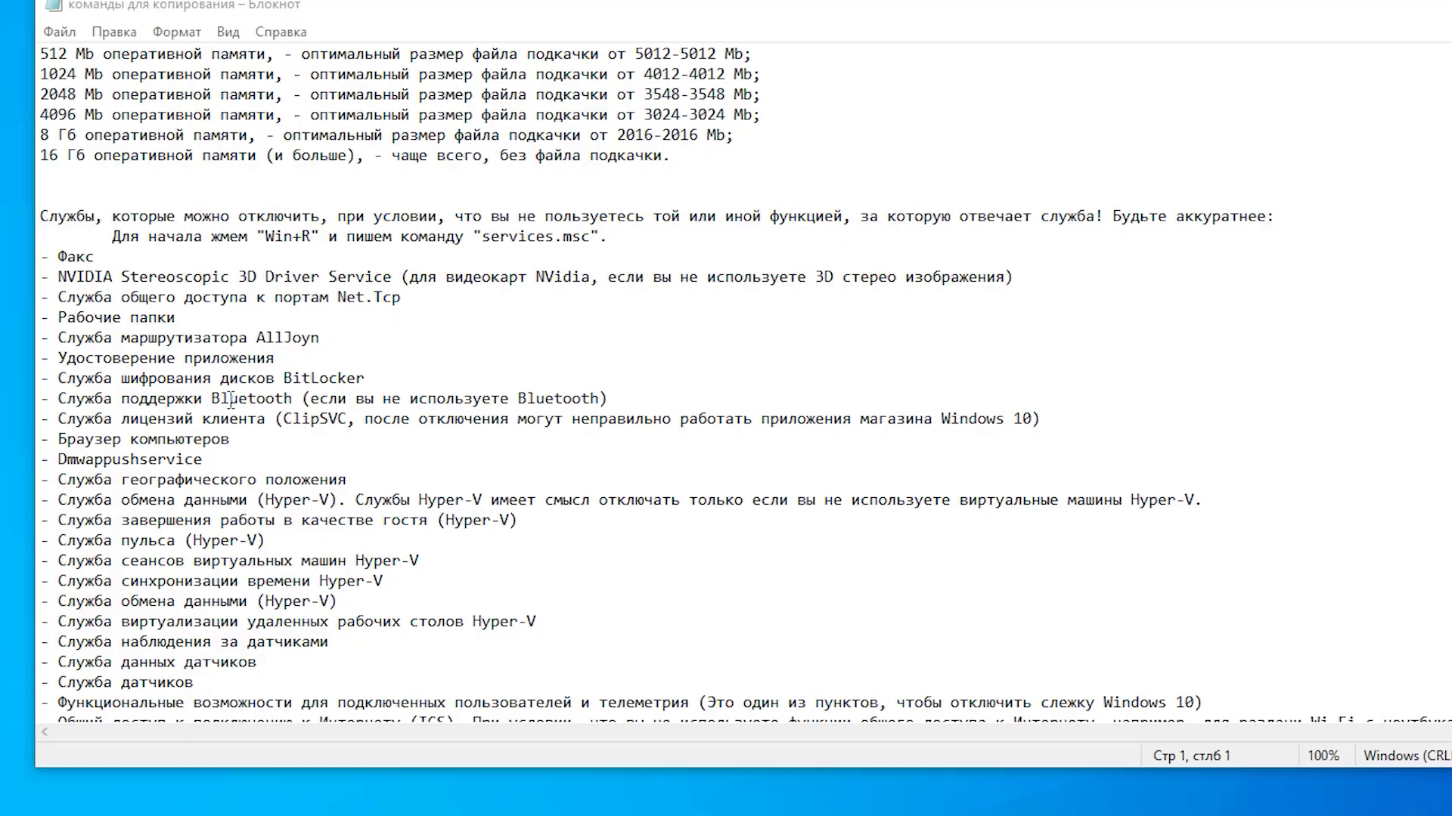
scroll(160, 574, up, 4)
scroll(142, 494, down, 4)
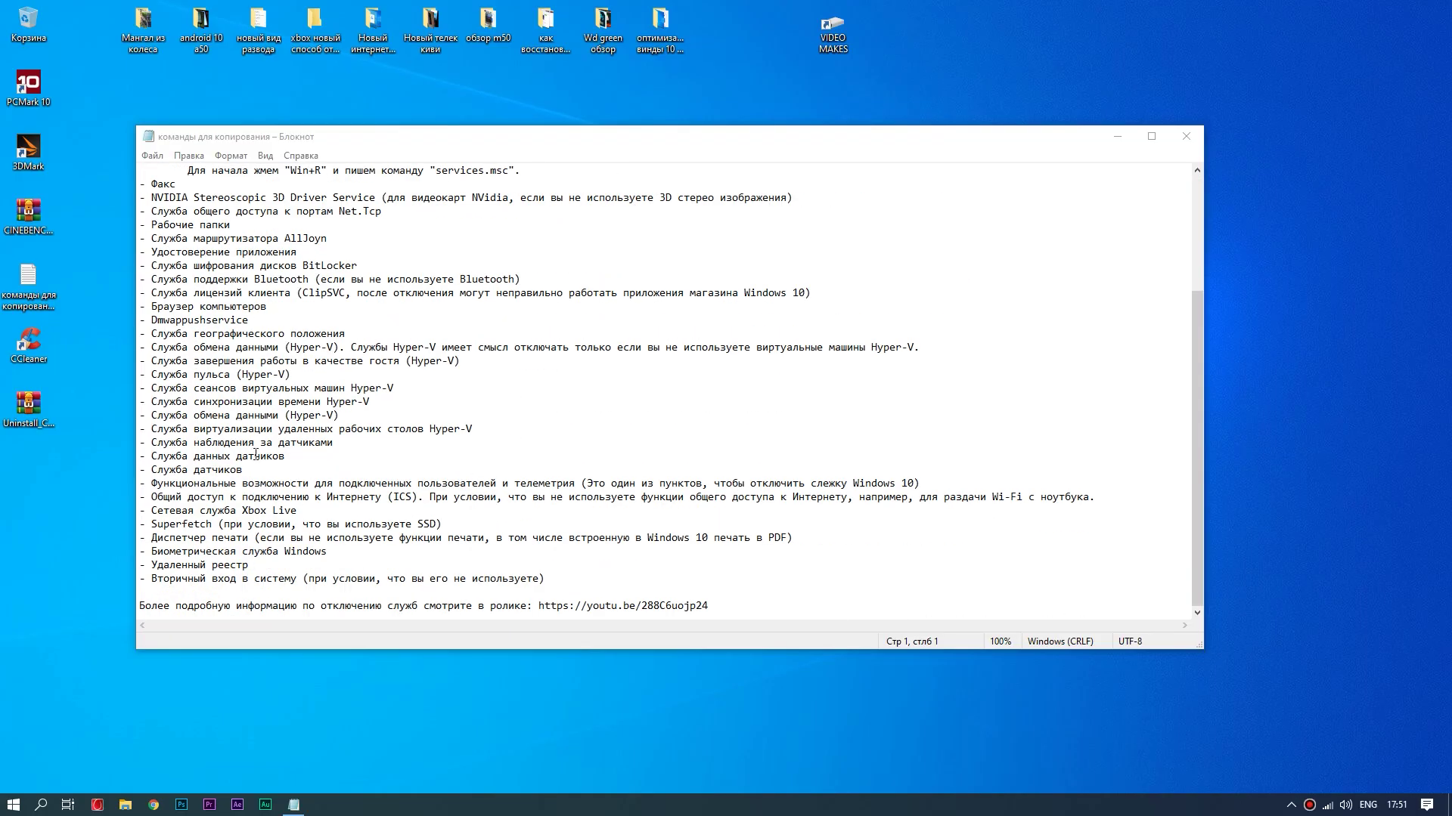
scroll(255, 454, up, 1)
click(255, 454)
text(-)
scroll(398, 549, up, 2)
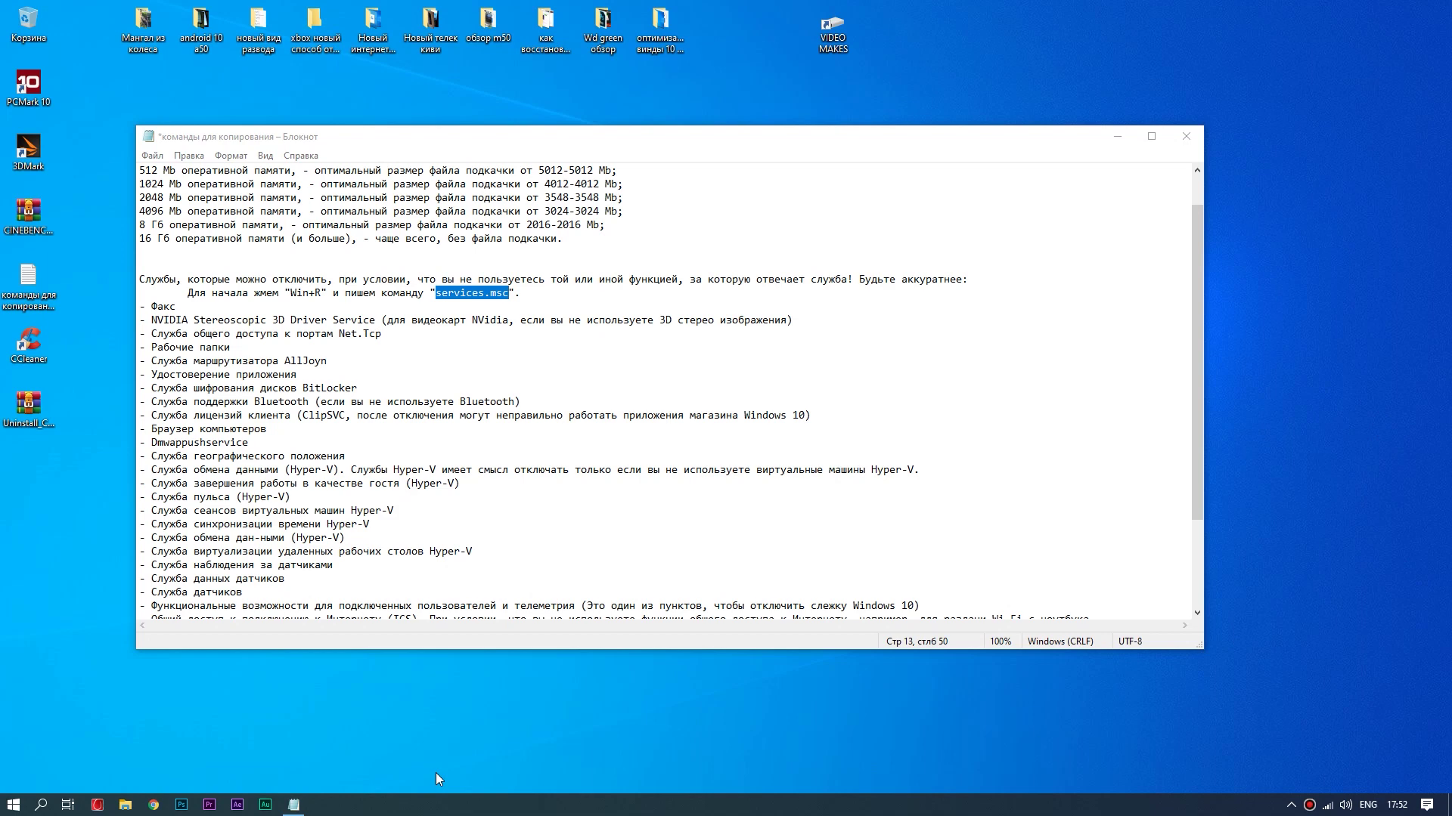
Step: Open the Windows Services console by running services.msc
key(super+r)
text(services.msc)
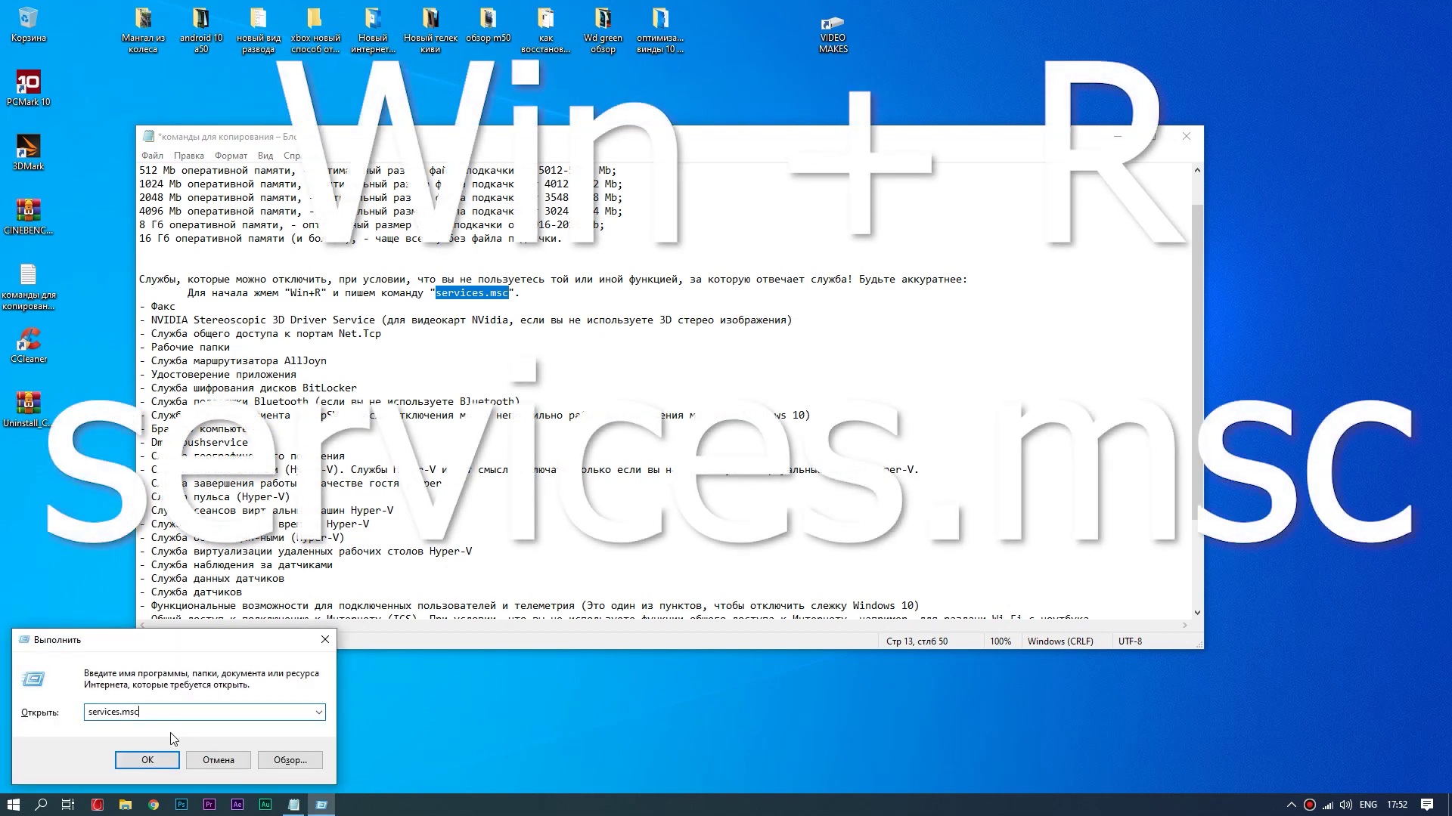
click(147, 760)
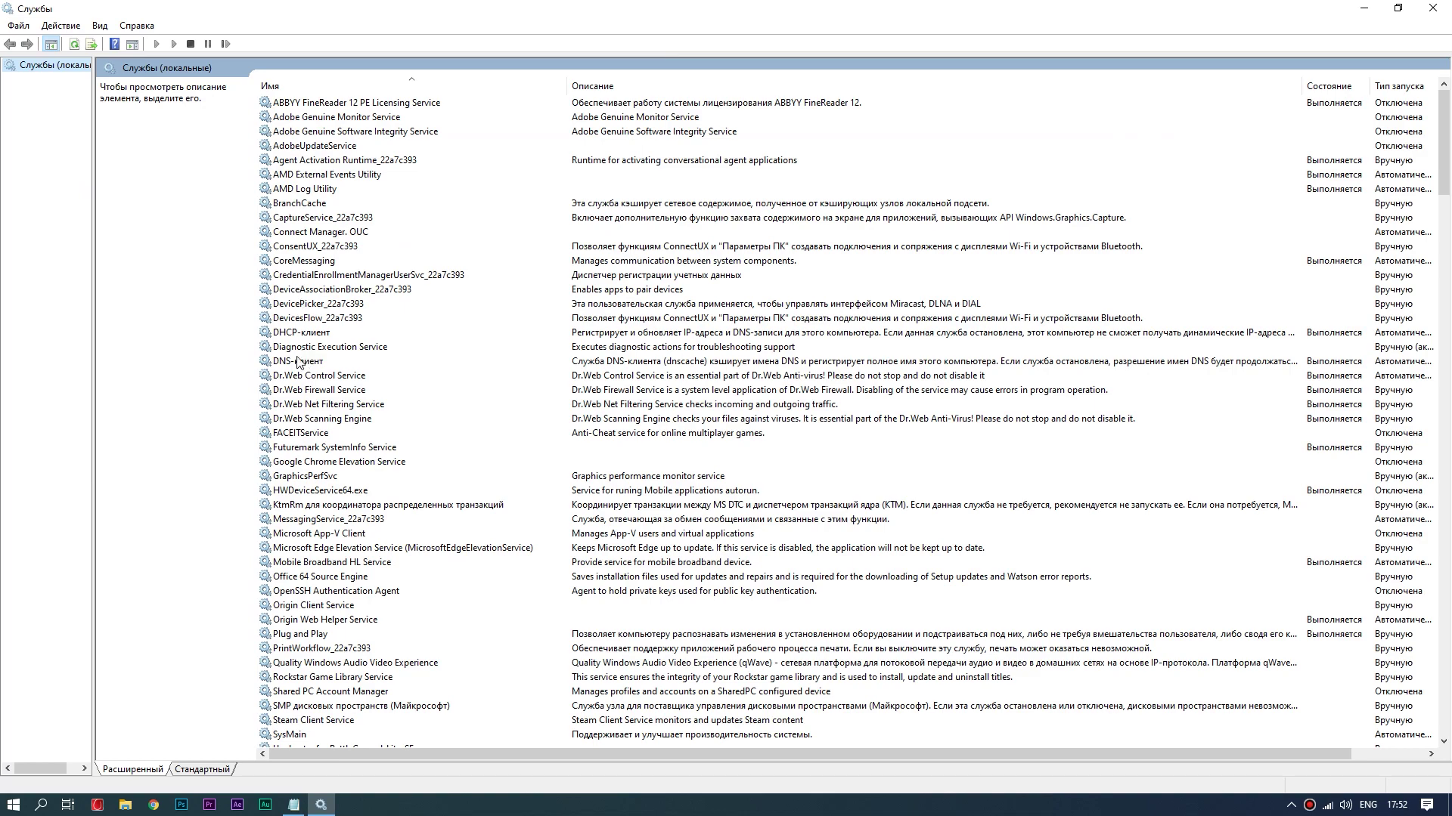
Step: Stop the ABBYY FineReader 12 PE Licensing Service and set its startup type to Отключена (Disabled)
right_click(278, 104)
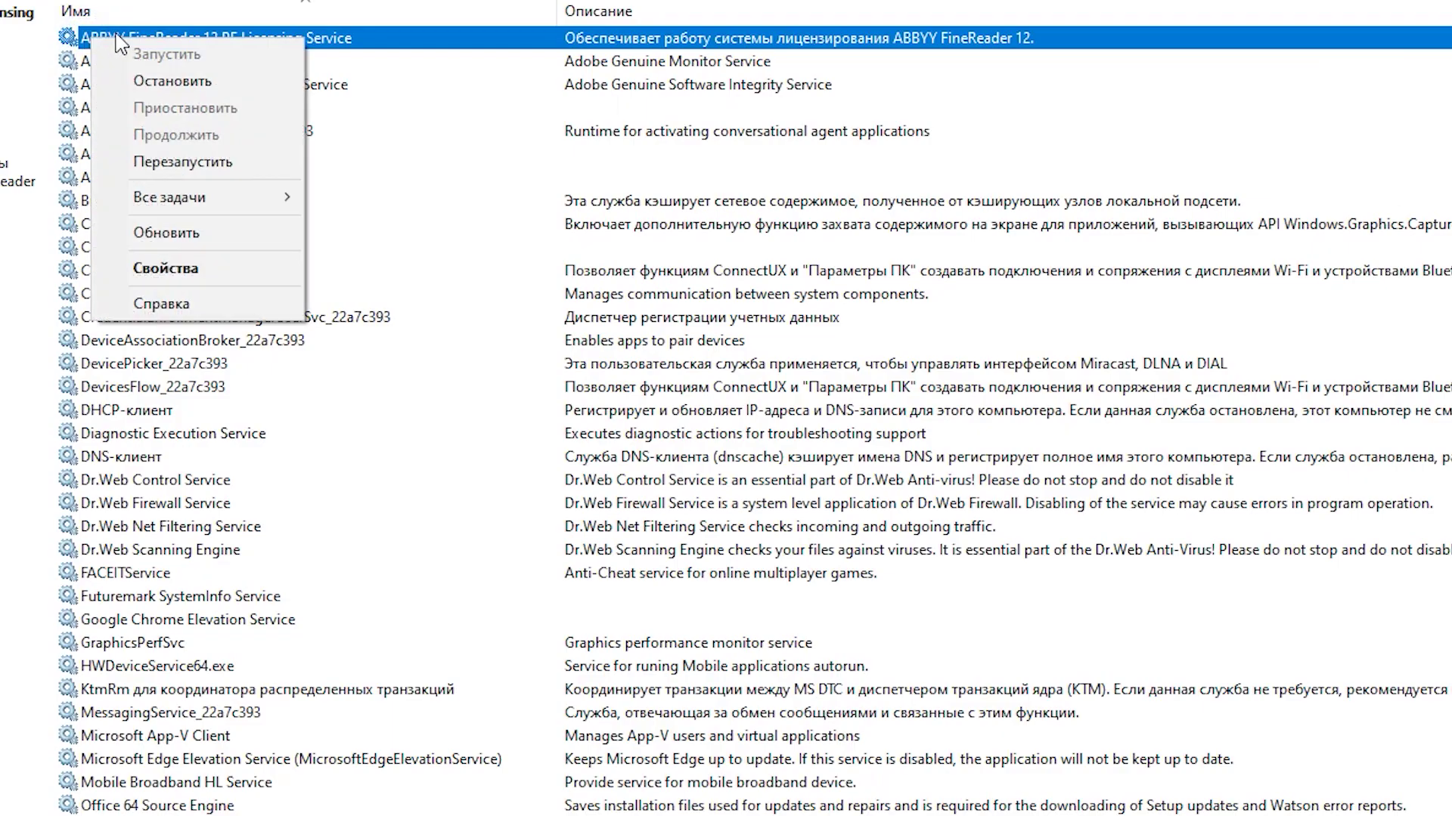
click(166, 268)
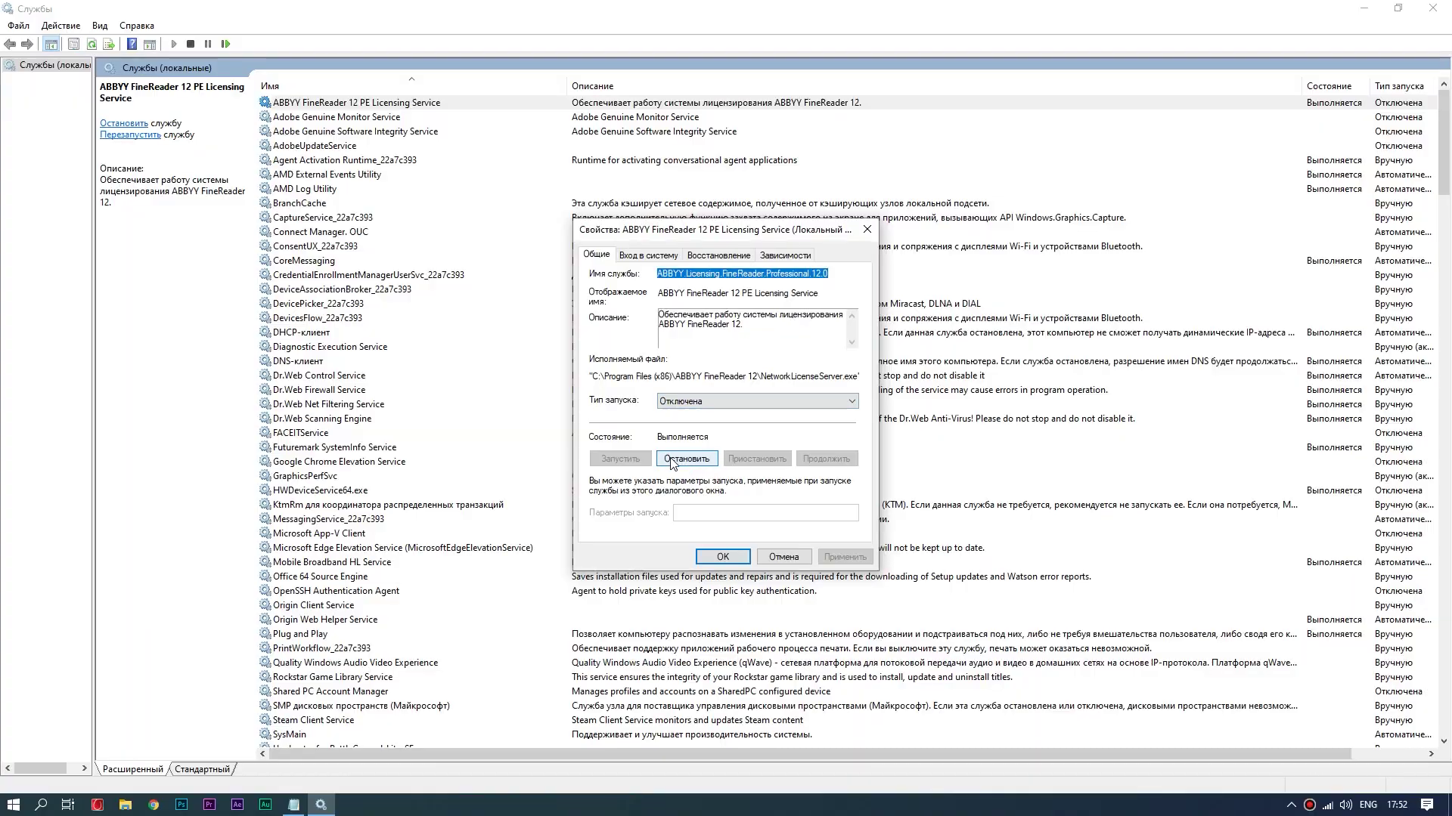
click(680, 462)
click(684, 401)
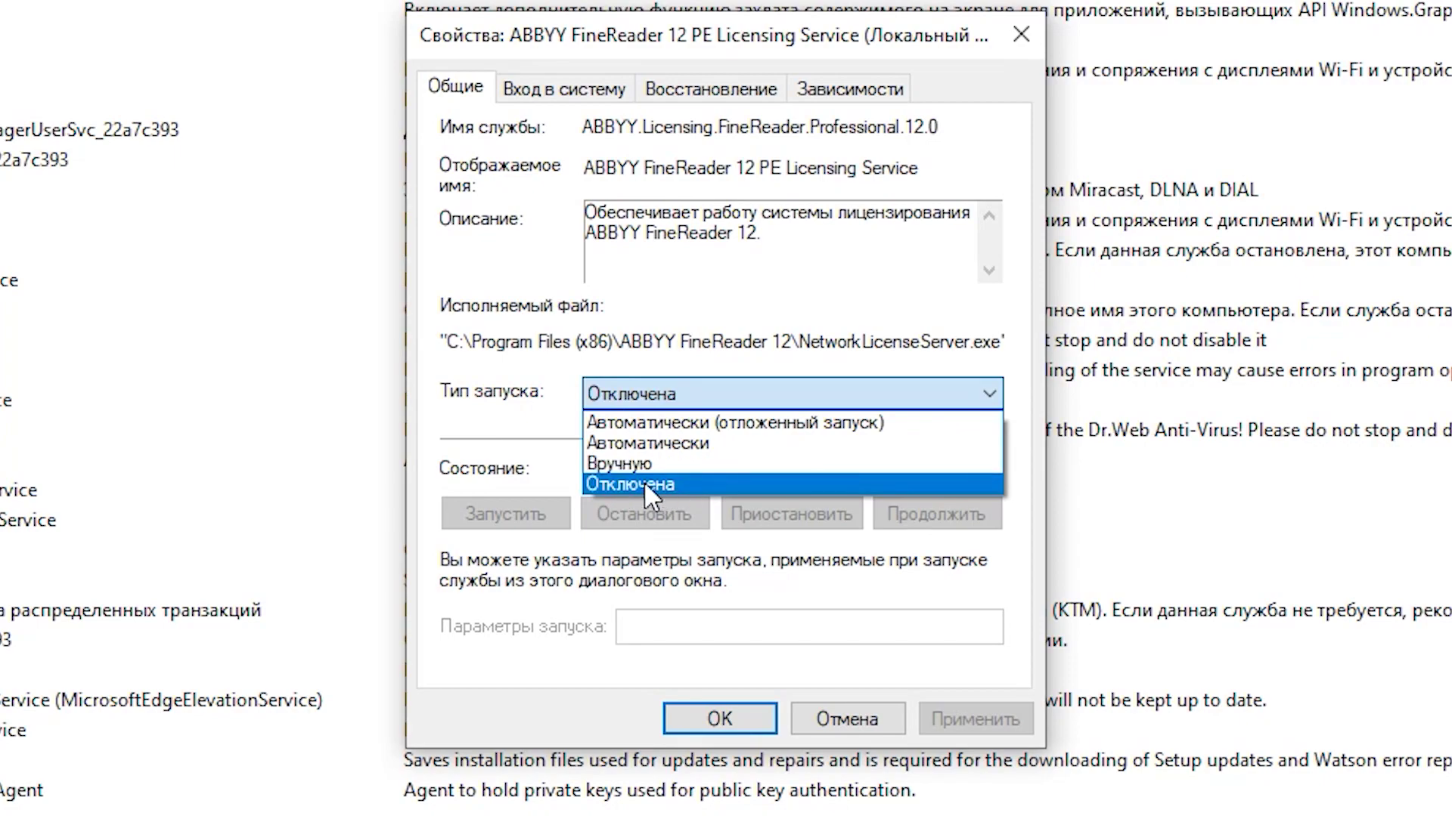
click(629, 481)
click(974, 719)
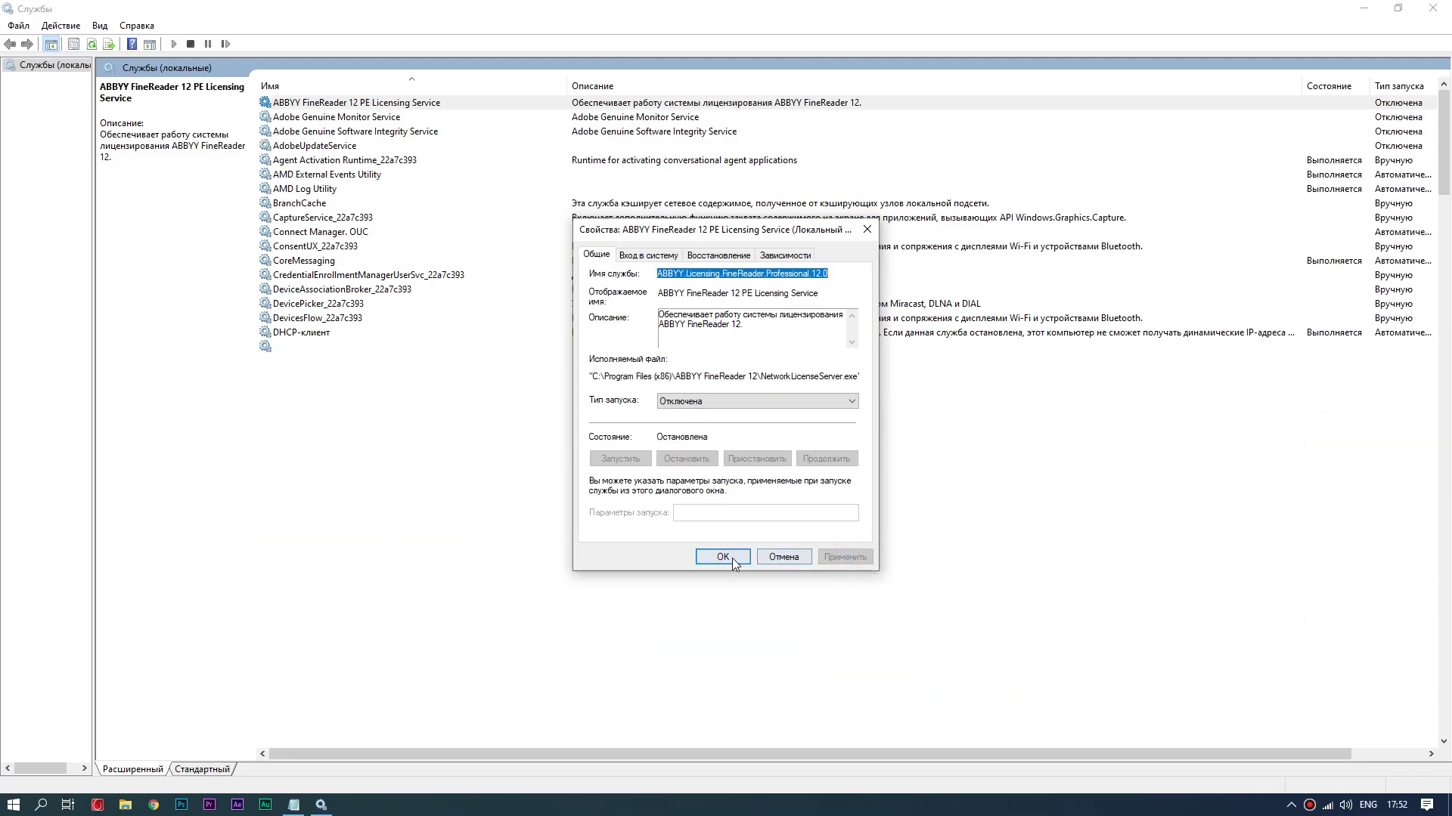
click(719, 719)
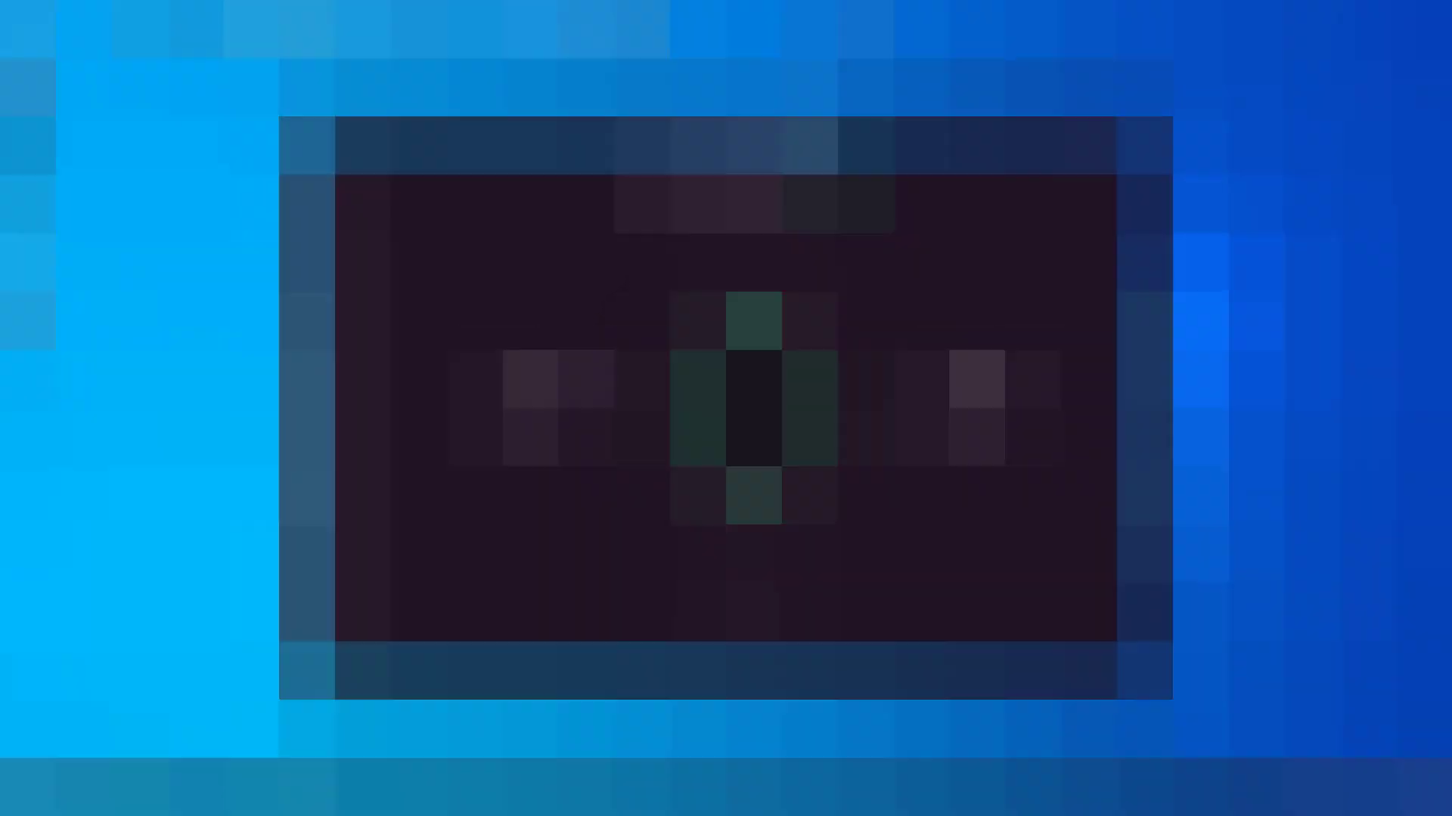
Step: Scan the drivers in Driver Booster, allowing its network connection once, and check for updates in the AMD Radeon software
click(747, 415)
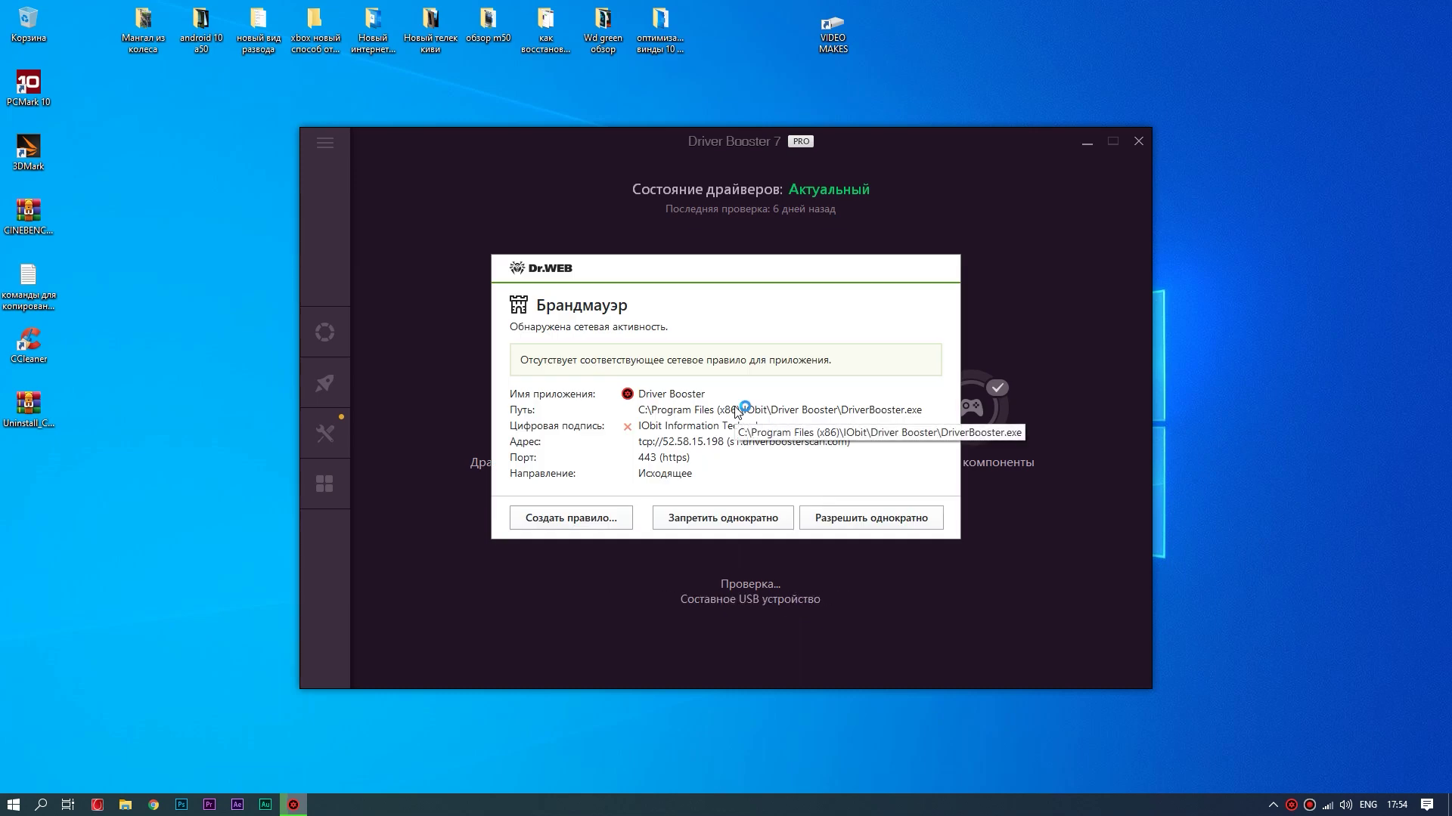
click(810, 516)
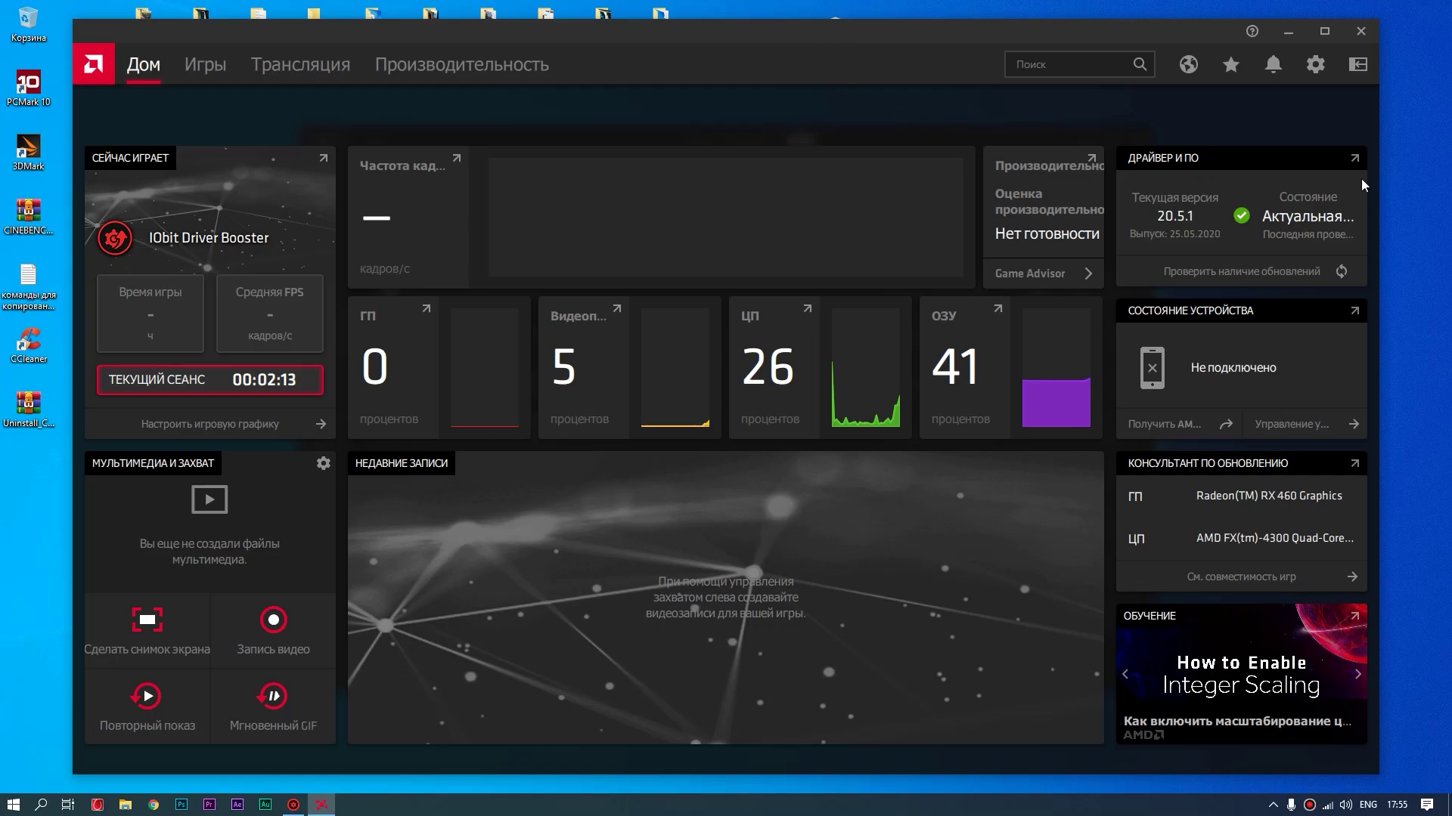
click(1314, 270)
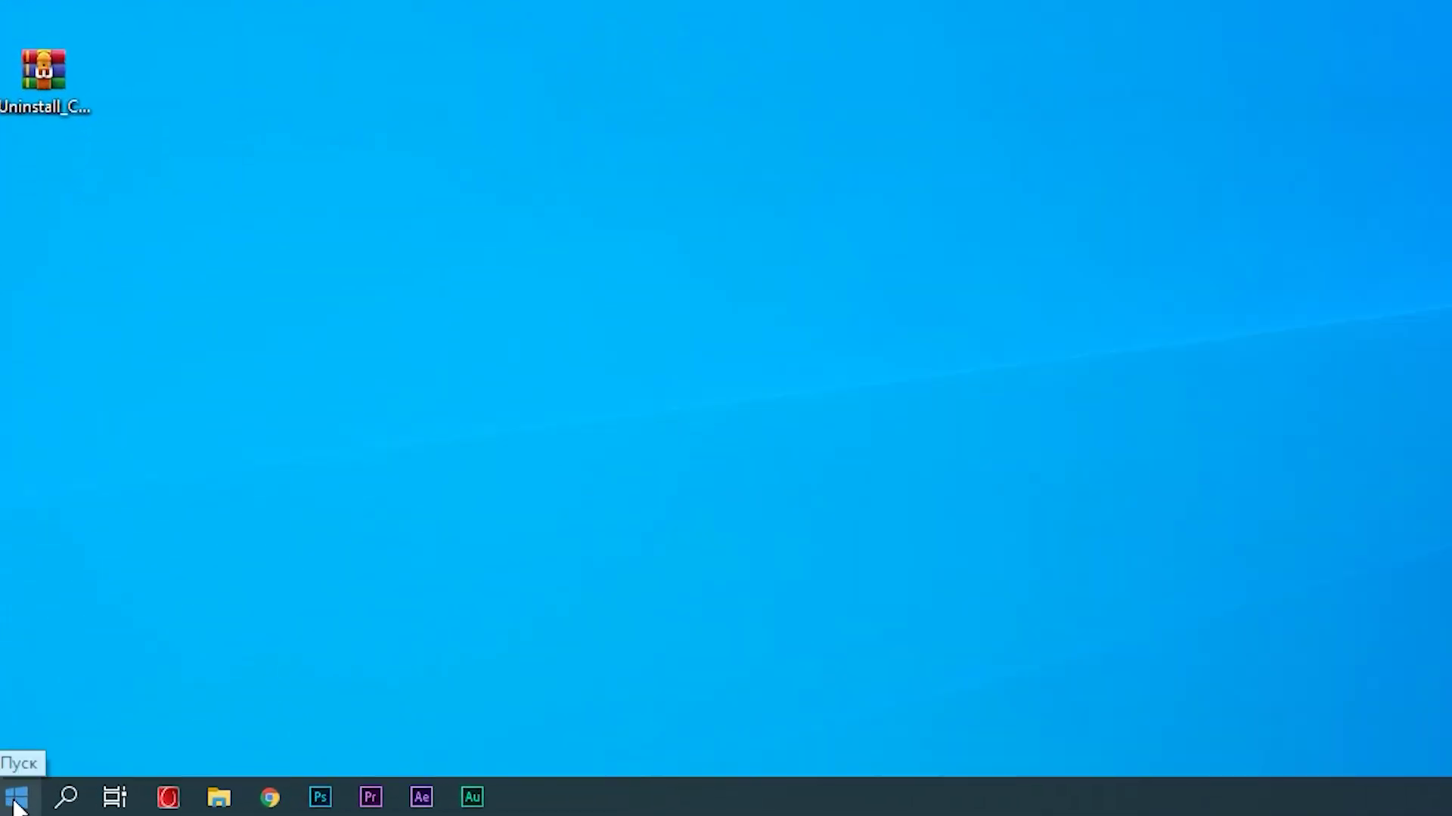
Step: Open Computer Management and look through the active tasks in the Task Scheduler summary
right_click(12, 806)
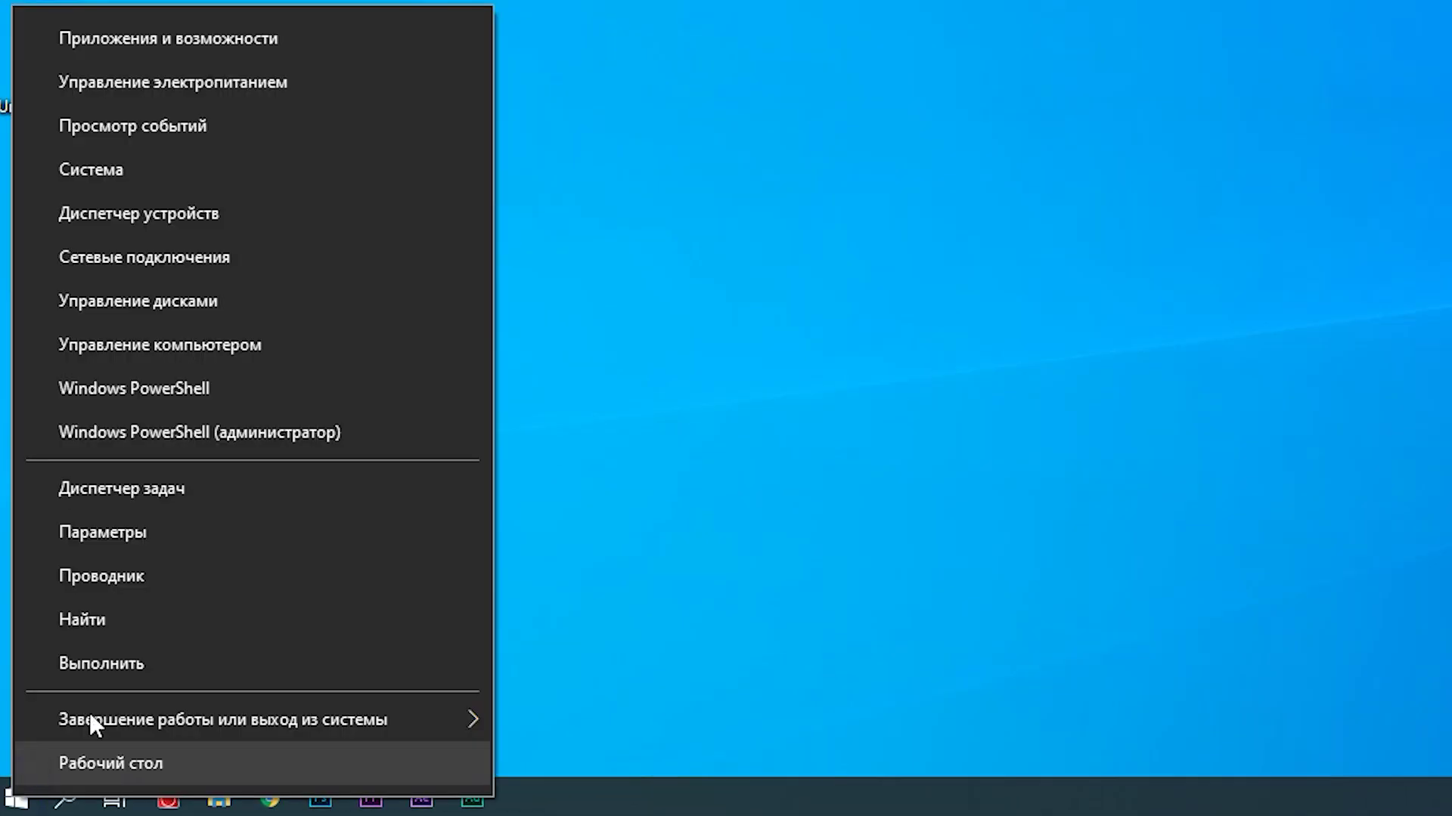
click(143, 345)
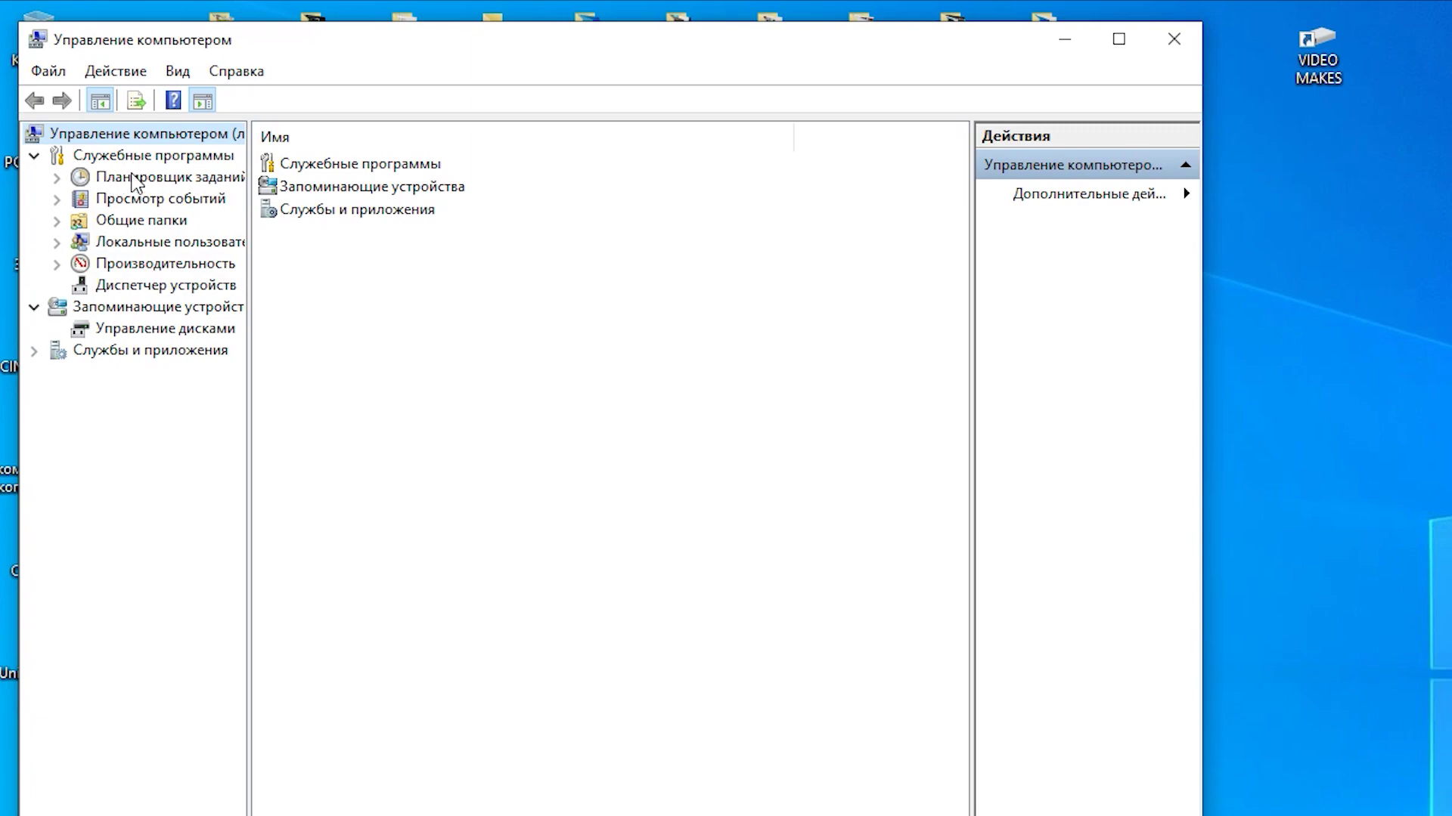
click(135, 179)
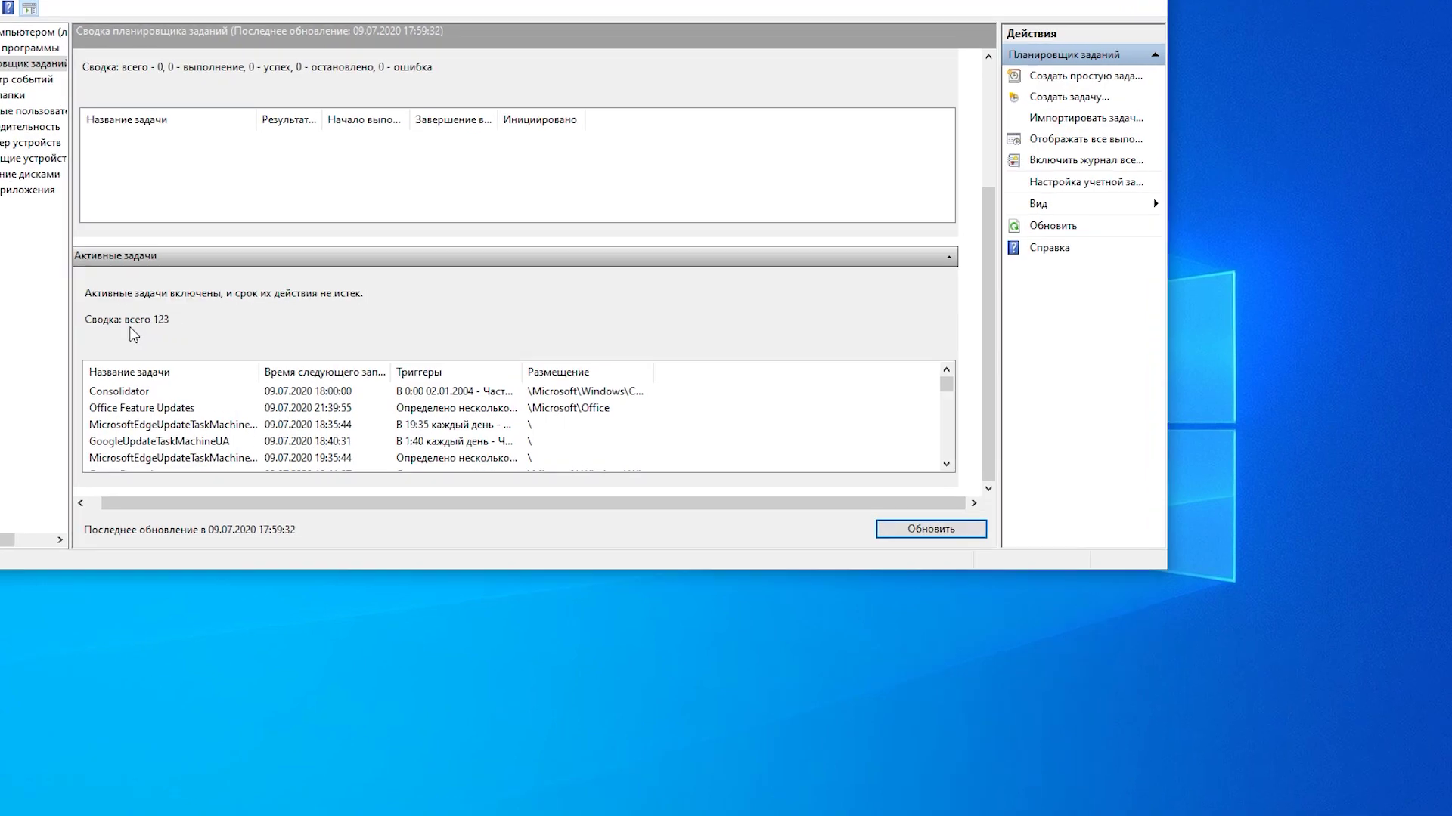
scroll(155, 412, down, 10)
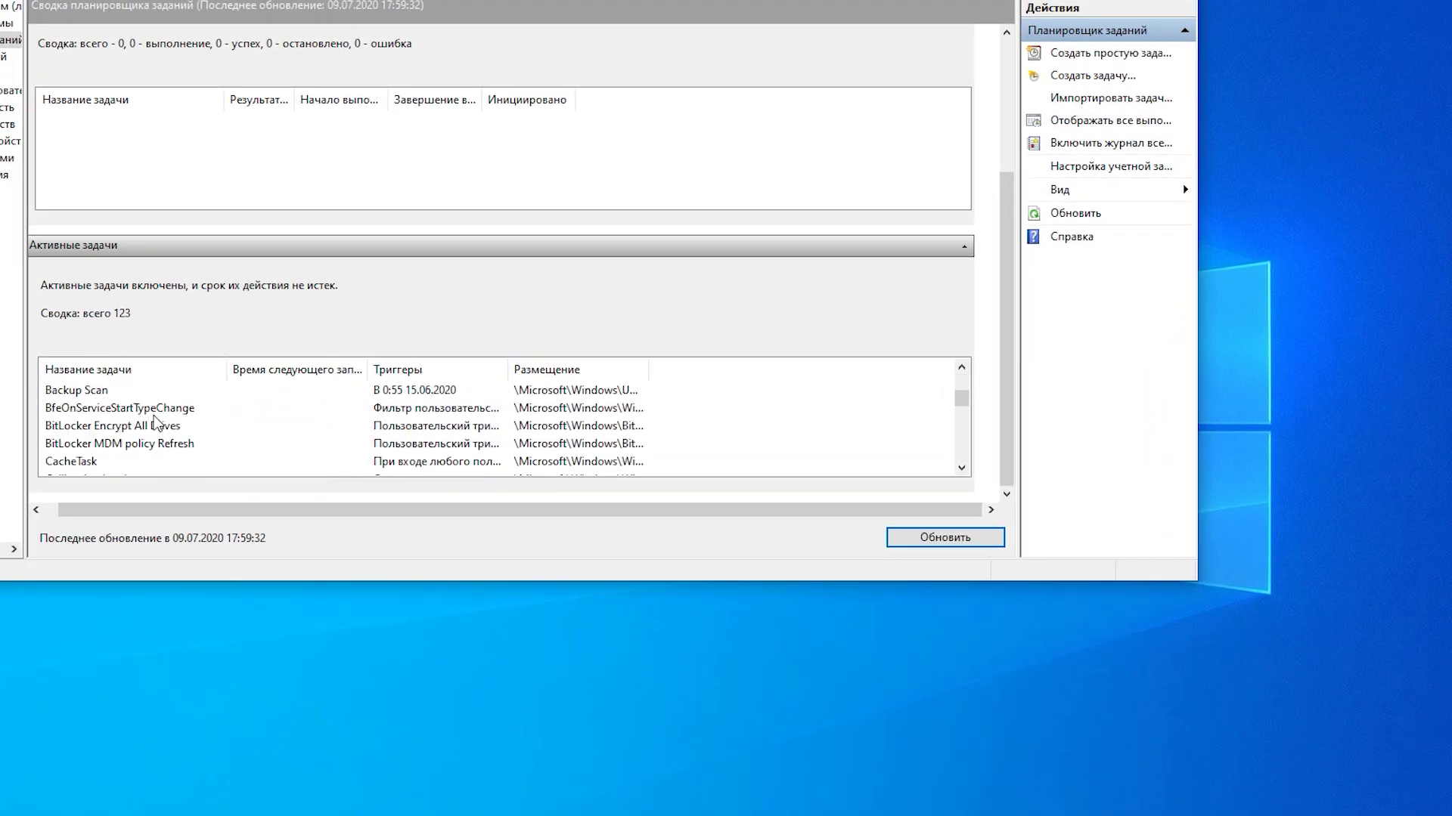
scroll(144, 429, down, 15)
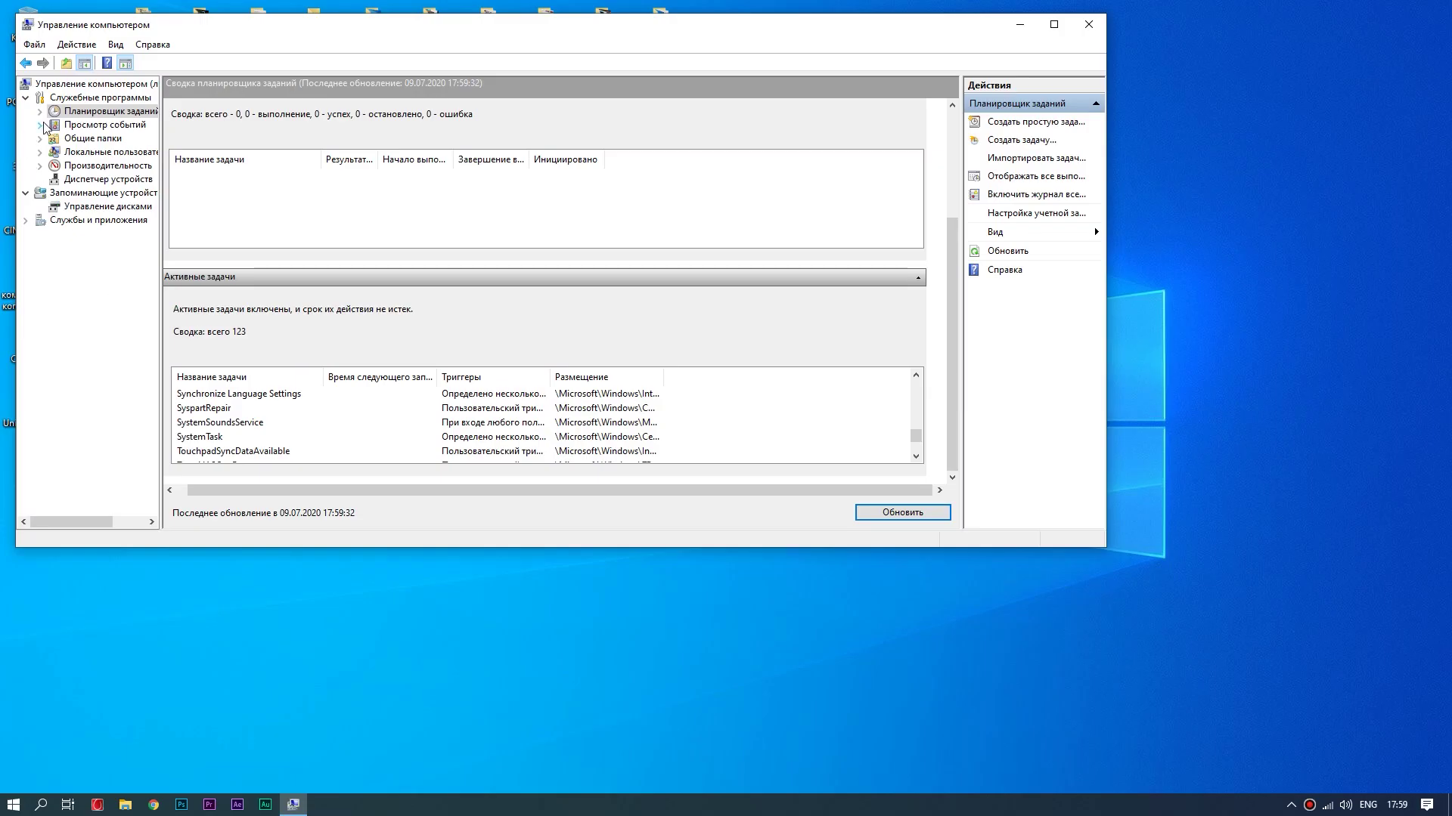
Step: Disable the GoogleUpdateTaskMachineUA task in the Task Scheduler Library
click(40, 111)
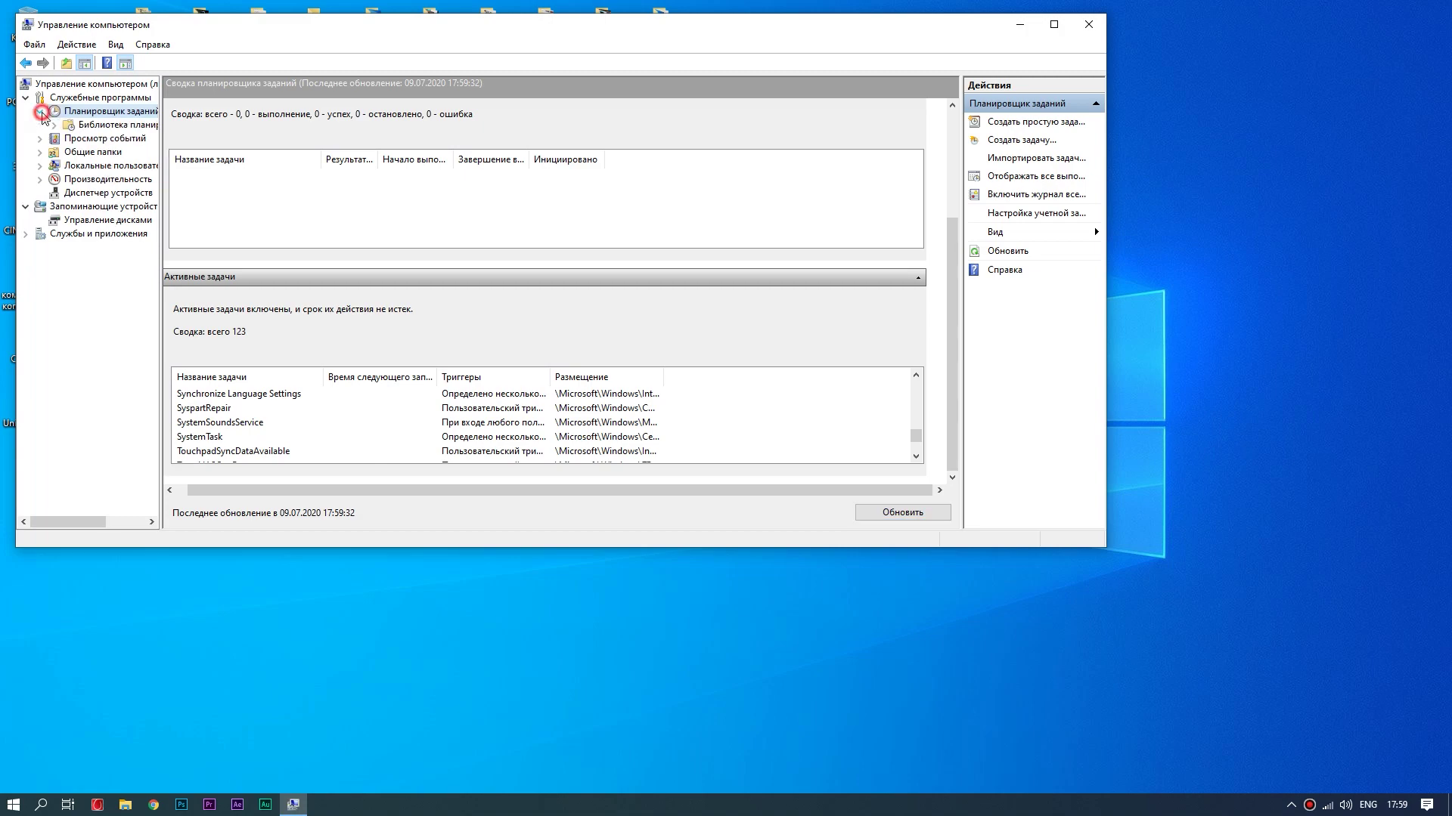
click(98, 126)
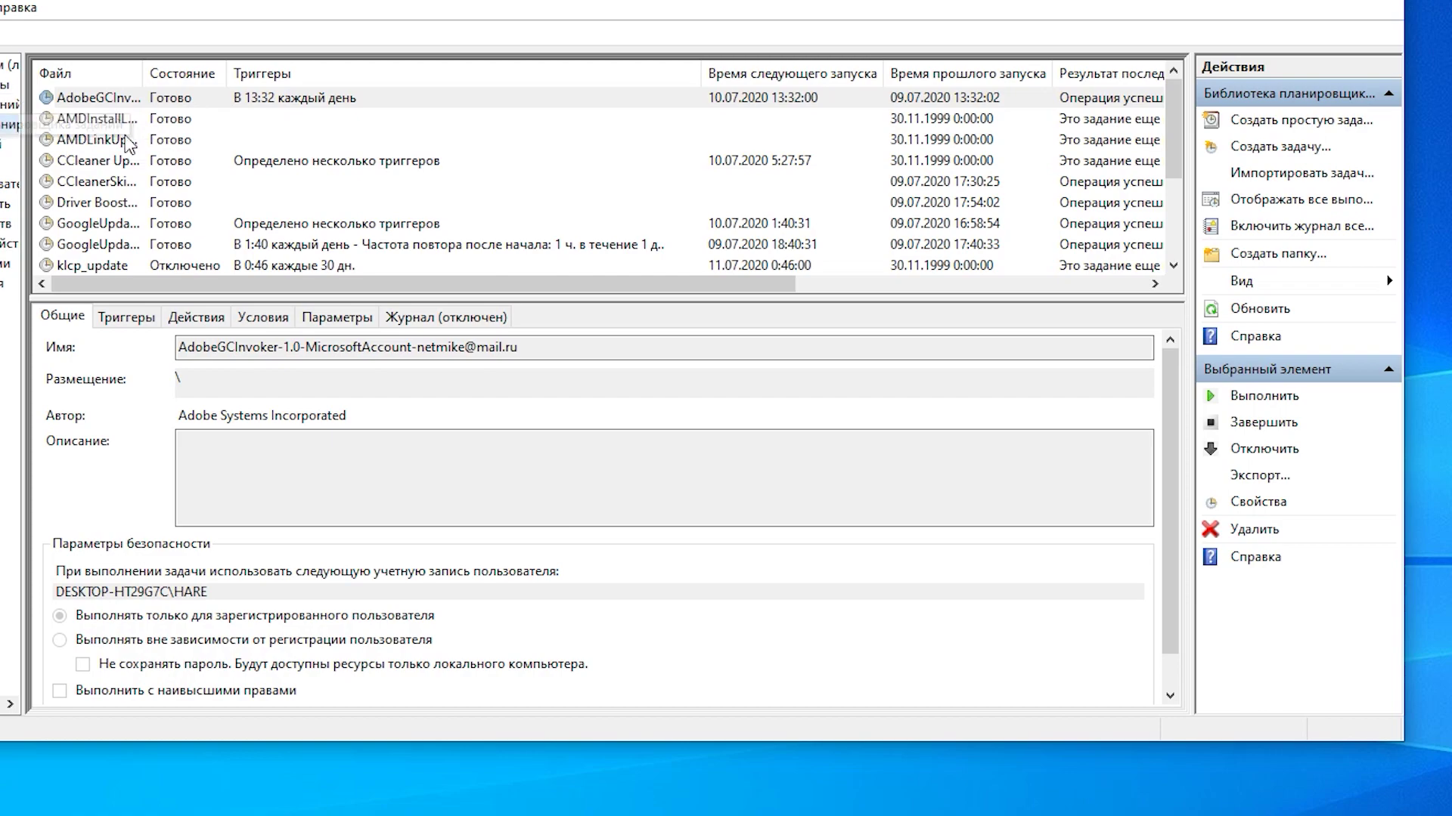
scroll(87, 189, down, 1)
click(87, 190)
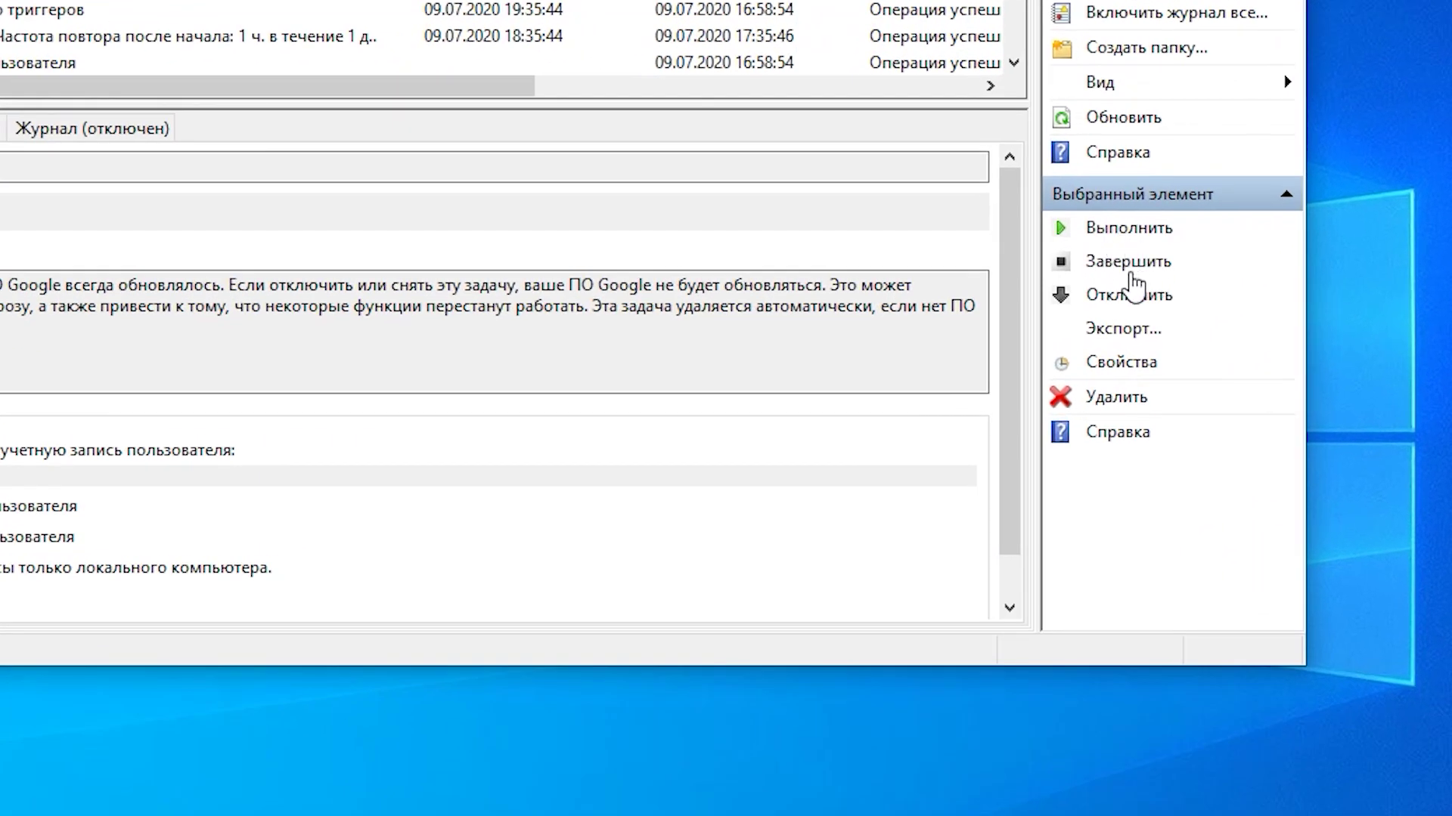
click(1116, 300)
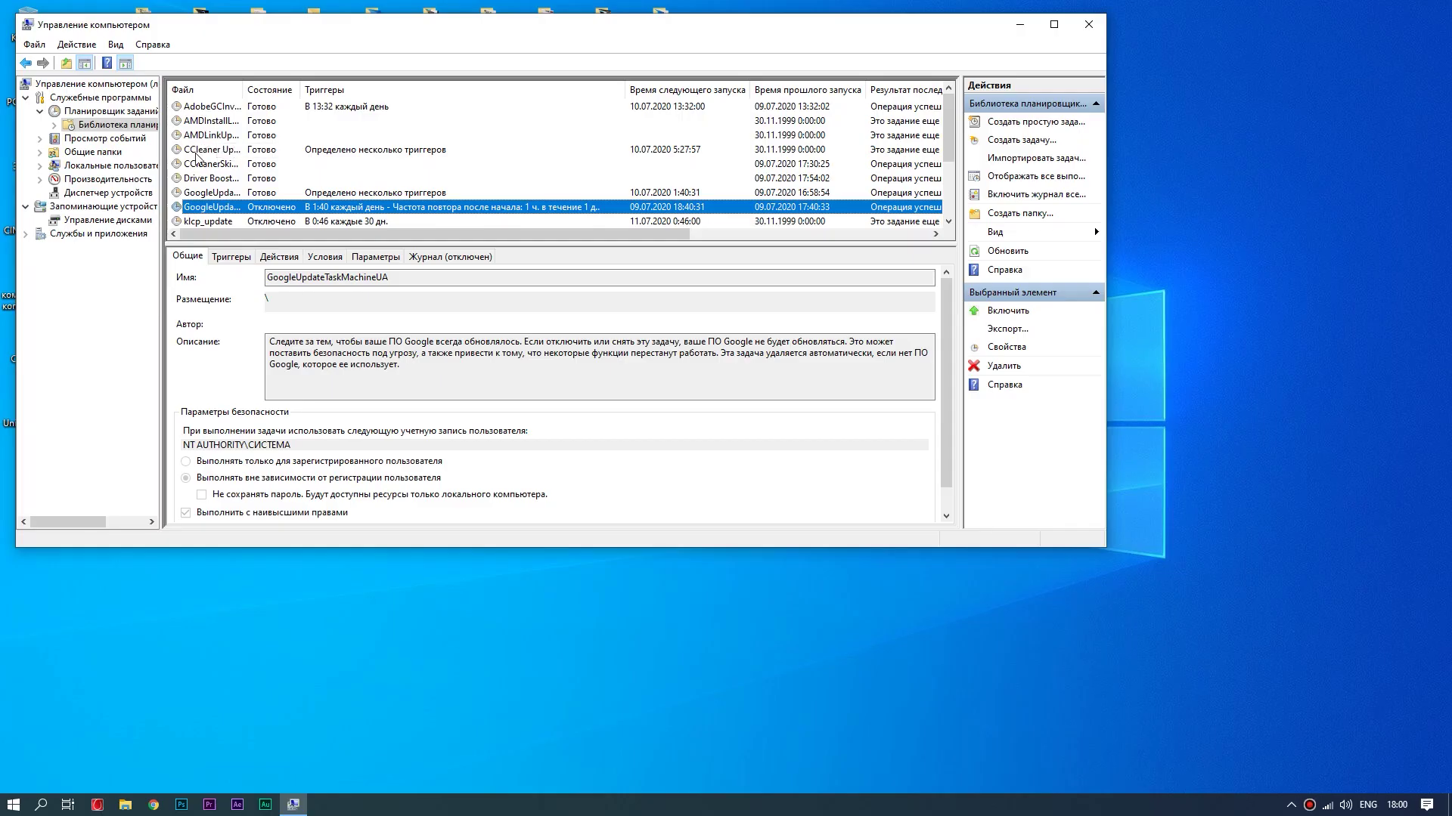
Step: Disable the CCleaner Update scheduled task and look over the rest of the task list
click(208, 151)
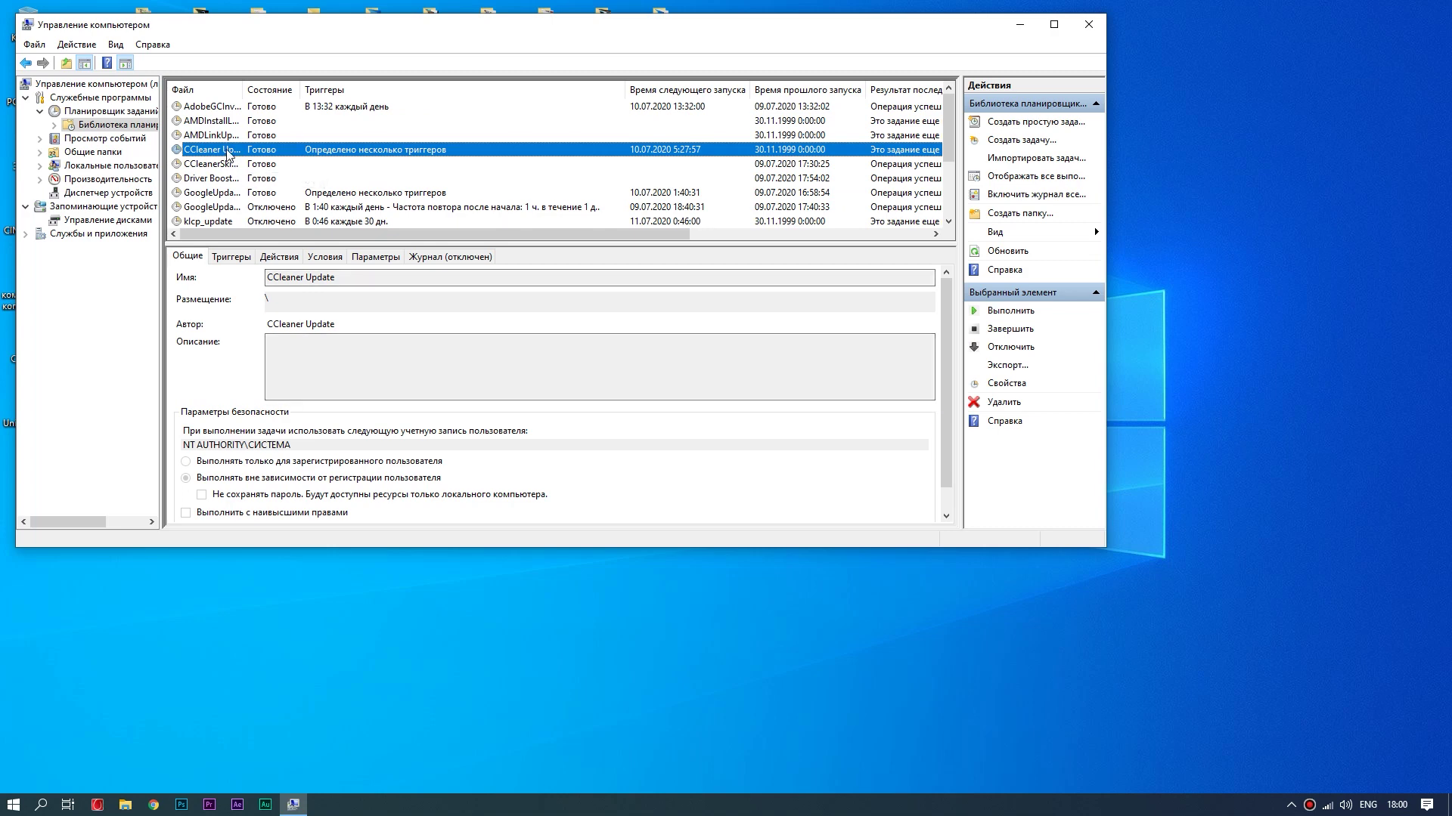
click(1013, 346)
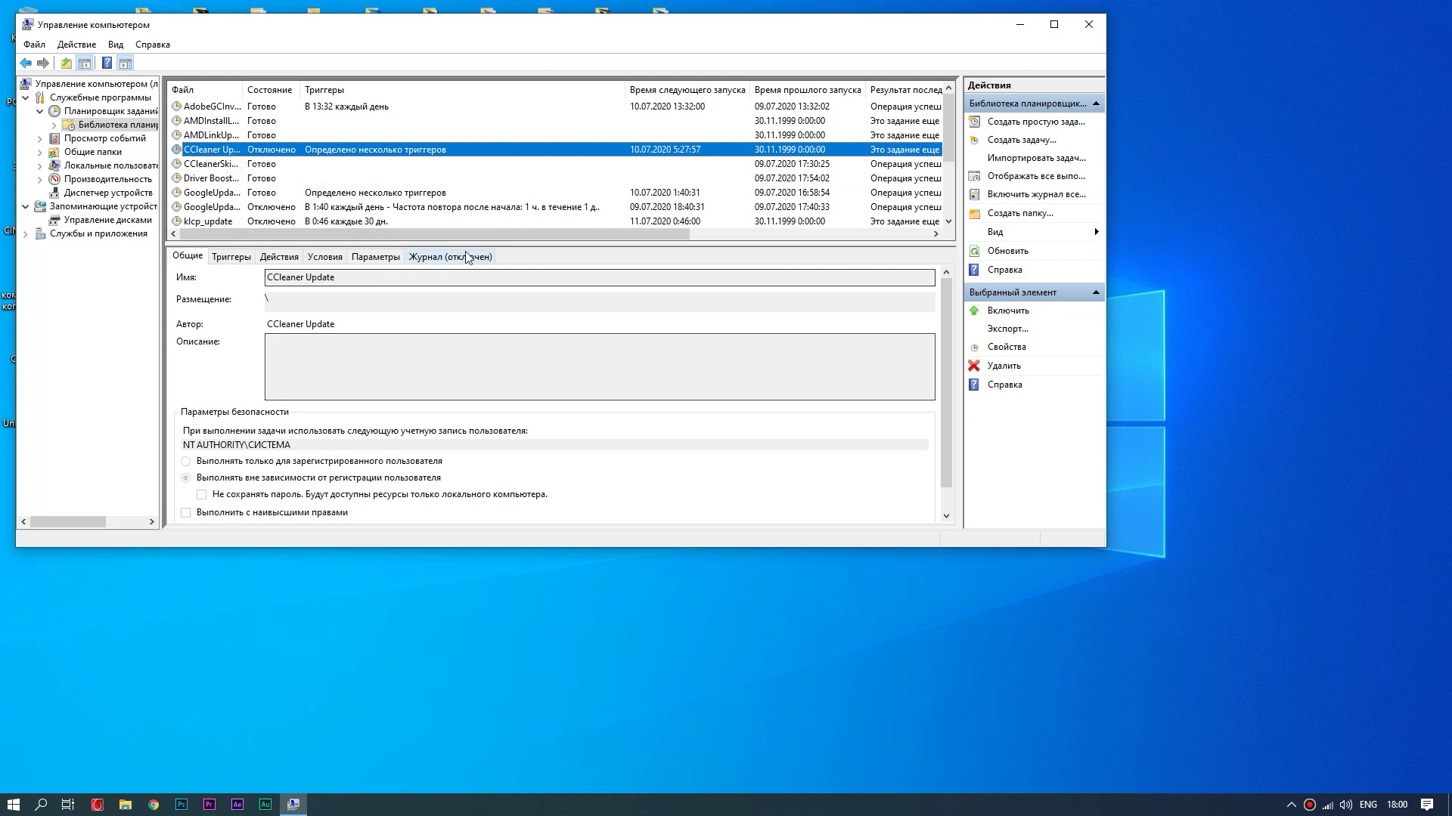
scroll(244, 172, down, 1)
scroll(235, 178, down, 2)
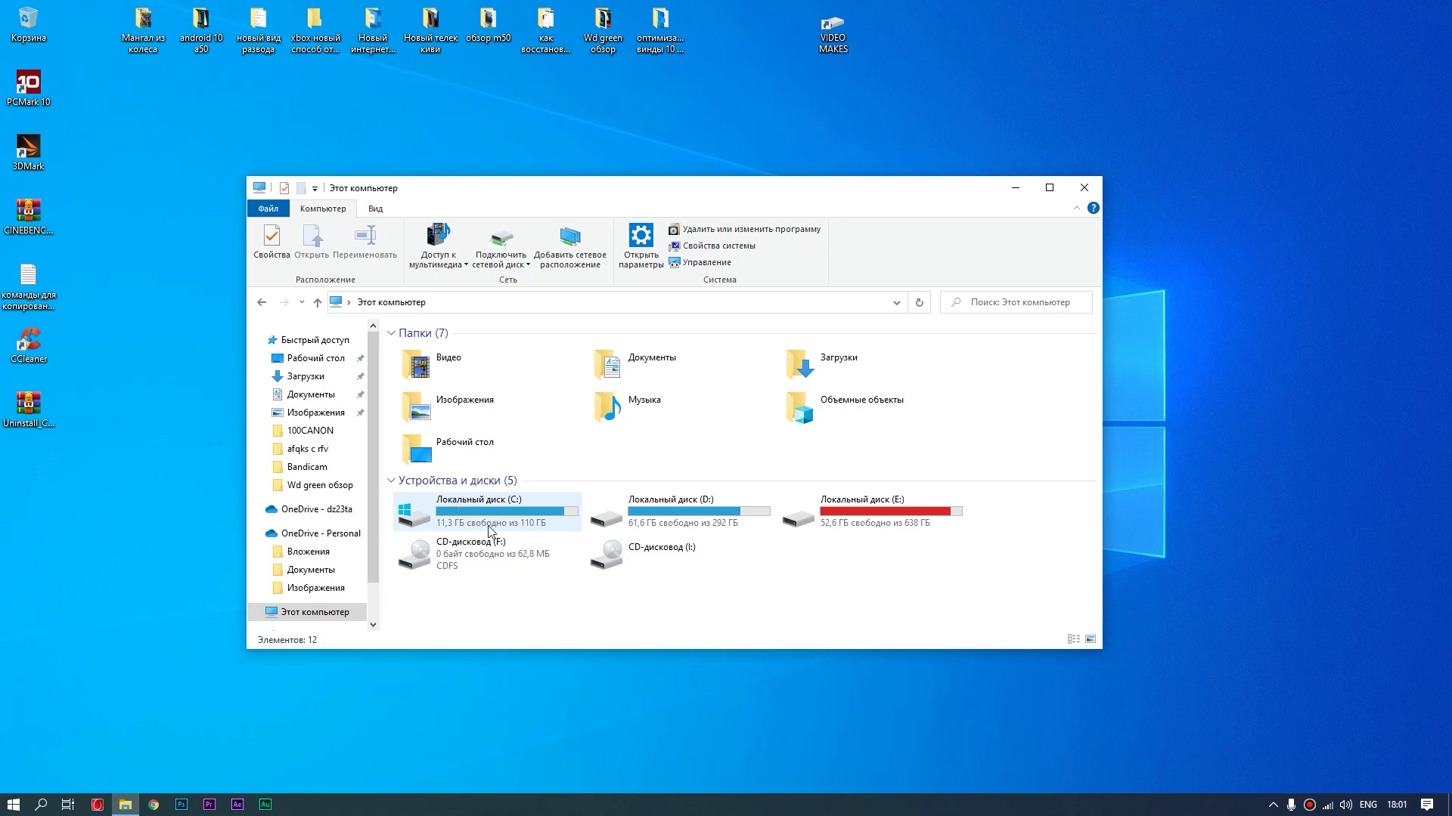
Step: Open the virtual memory settings from This PC's properties, through the advanced system settings and performance options
right_click(484, 620)
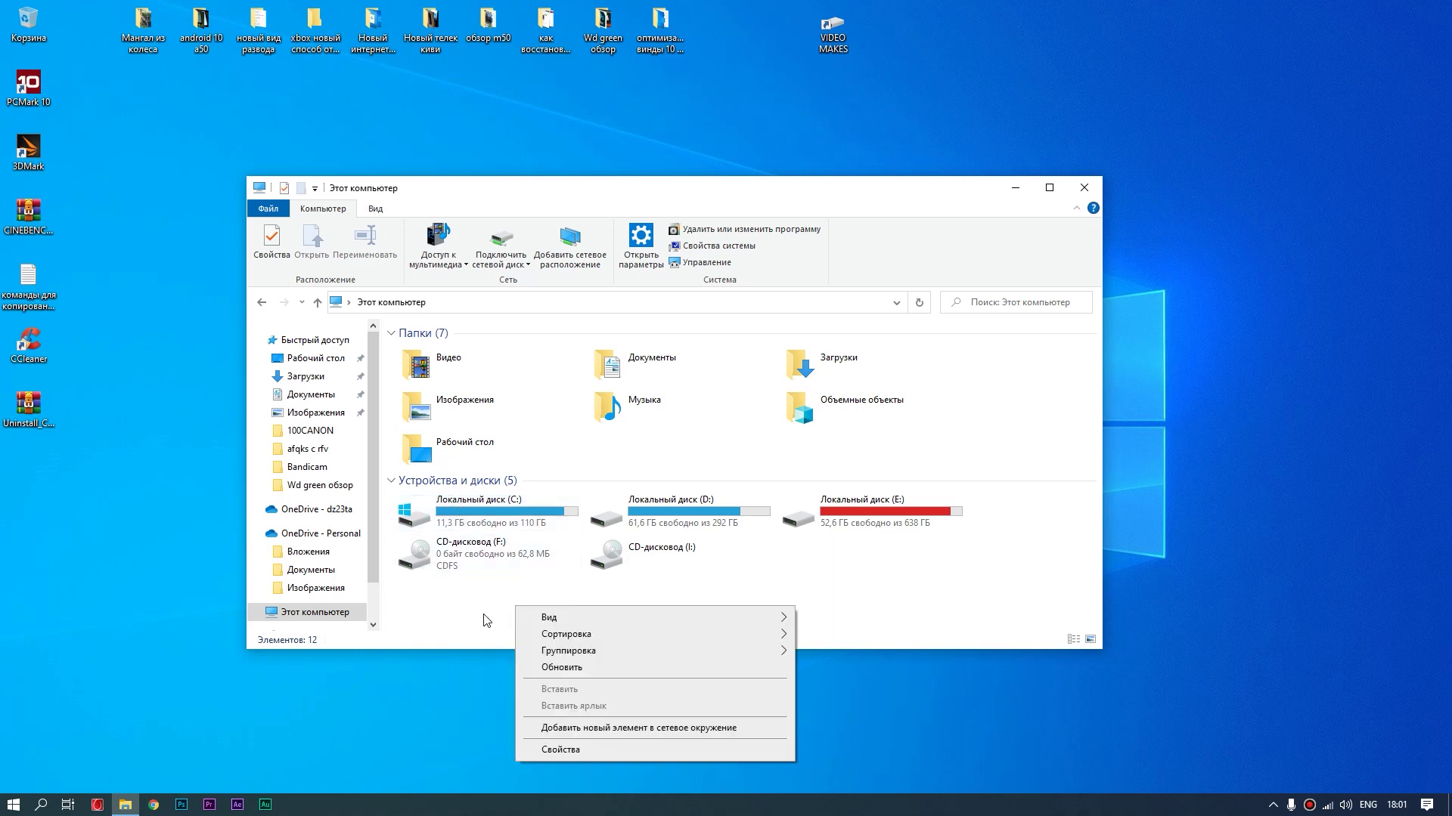
click(579, 749)
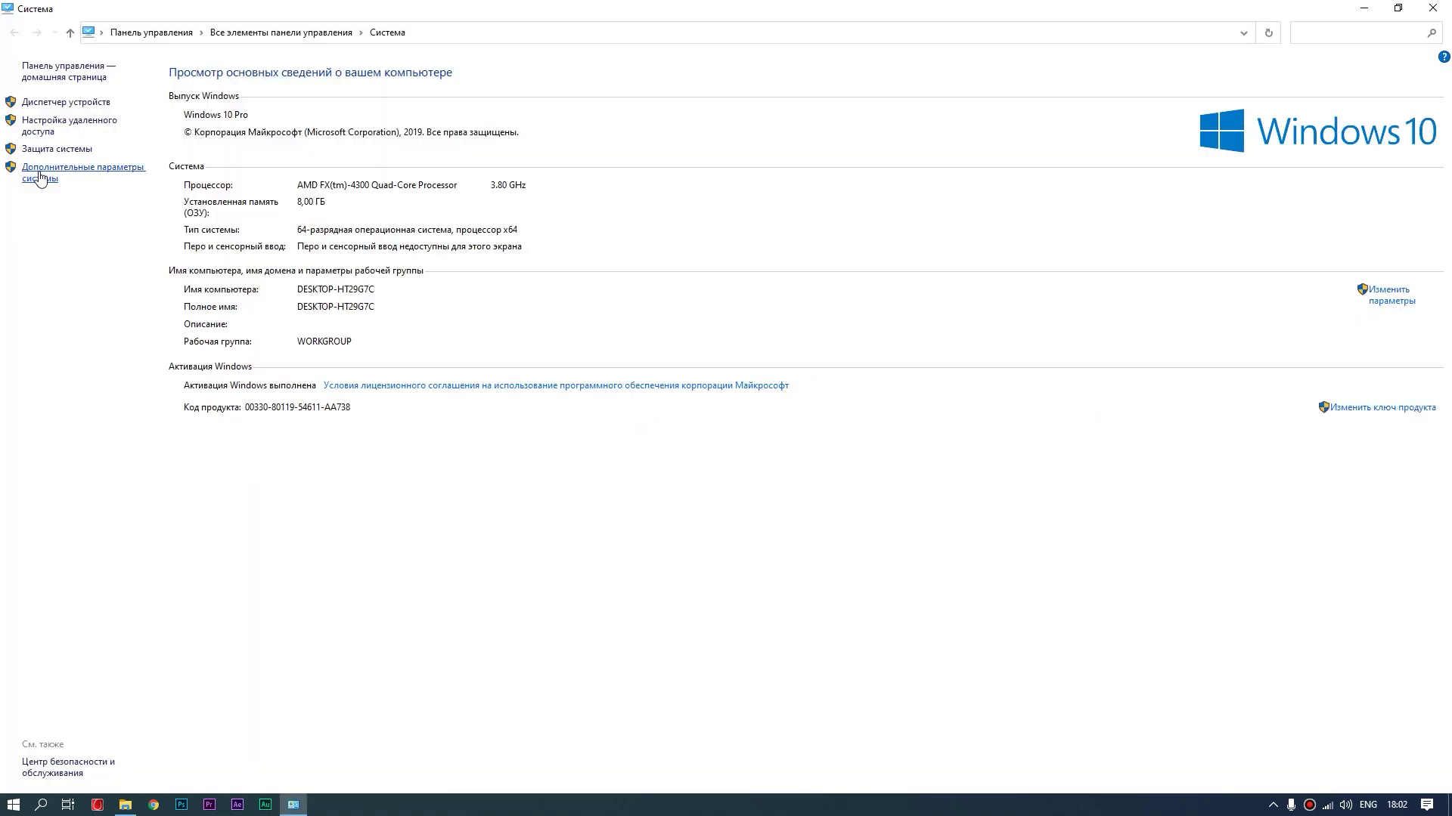
click(40, 179)
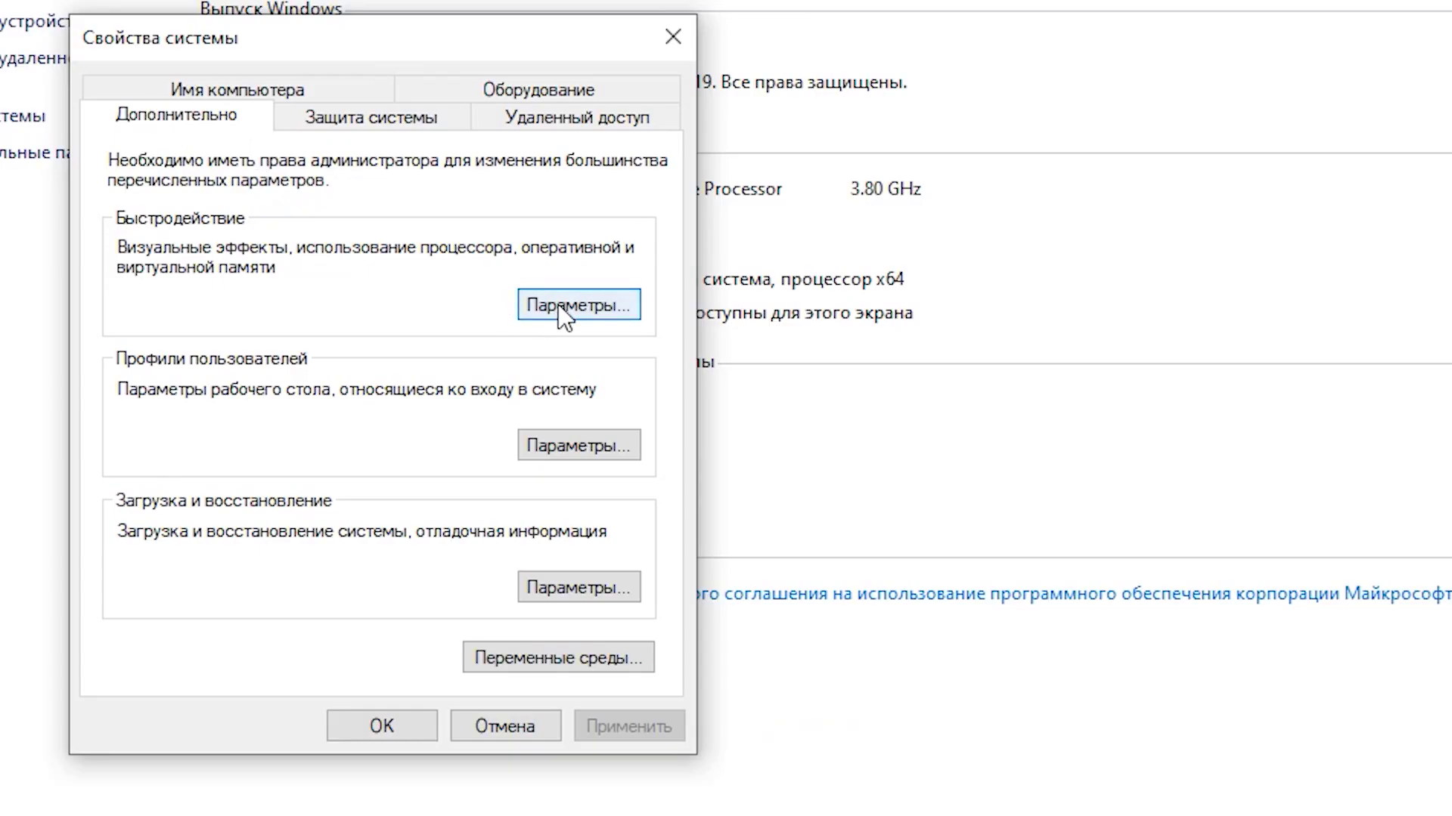
click(568, 305)
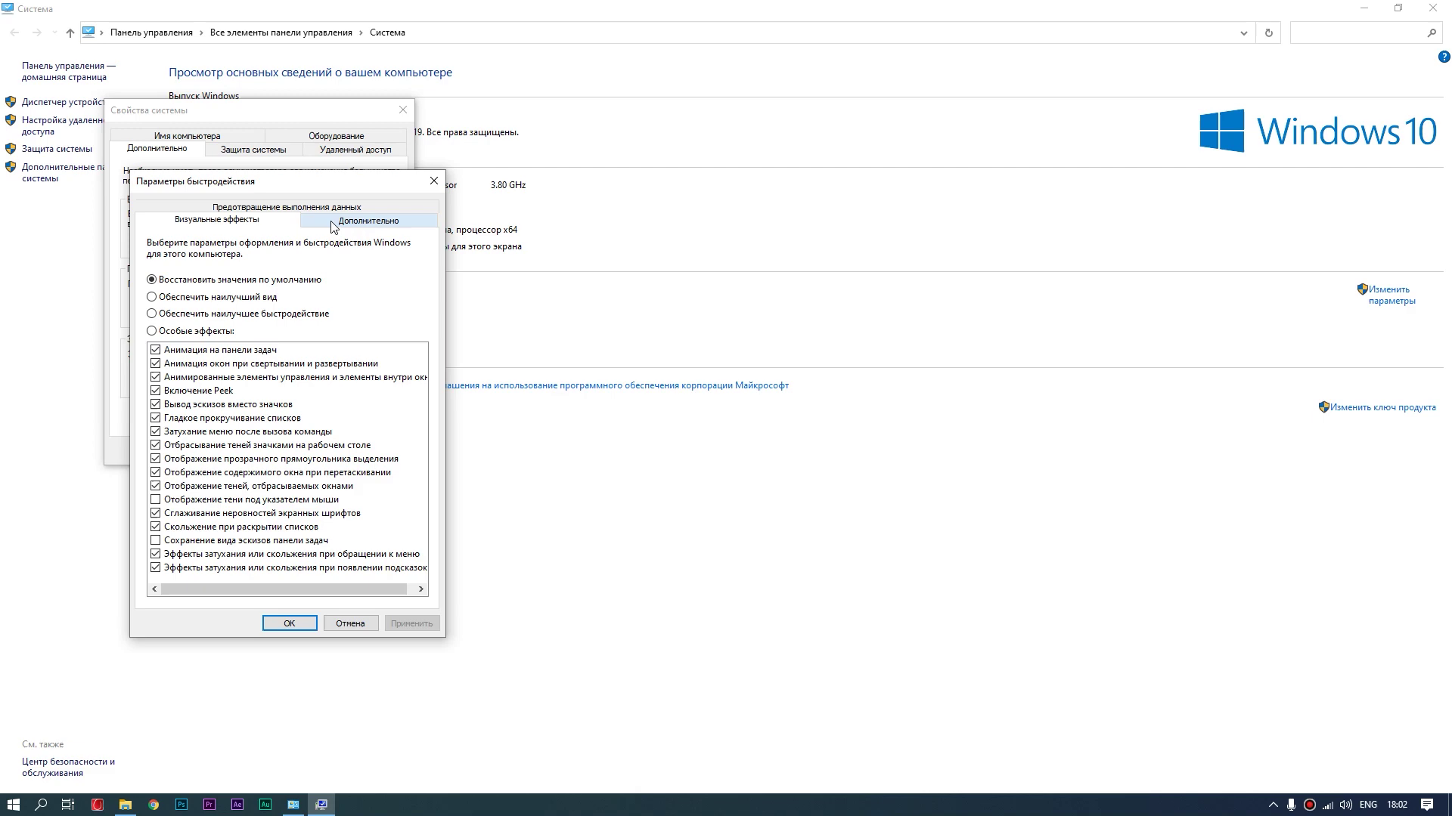
click(537, 261)
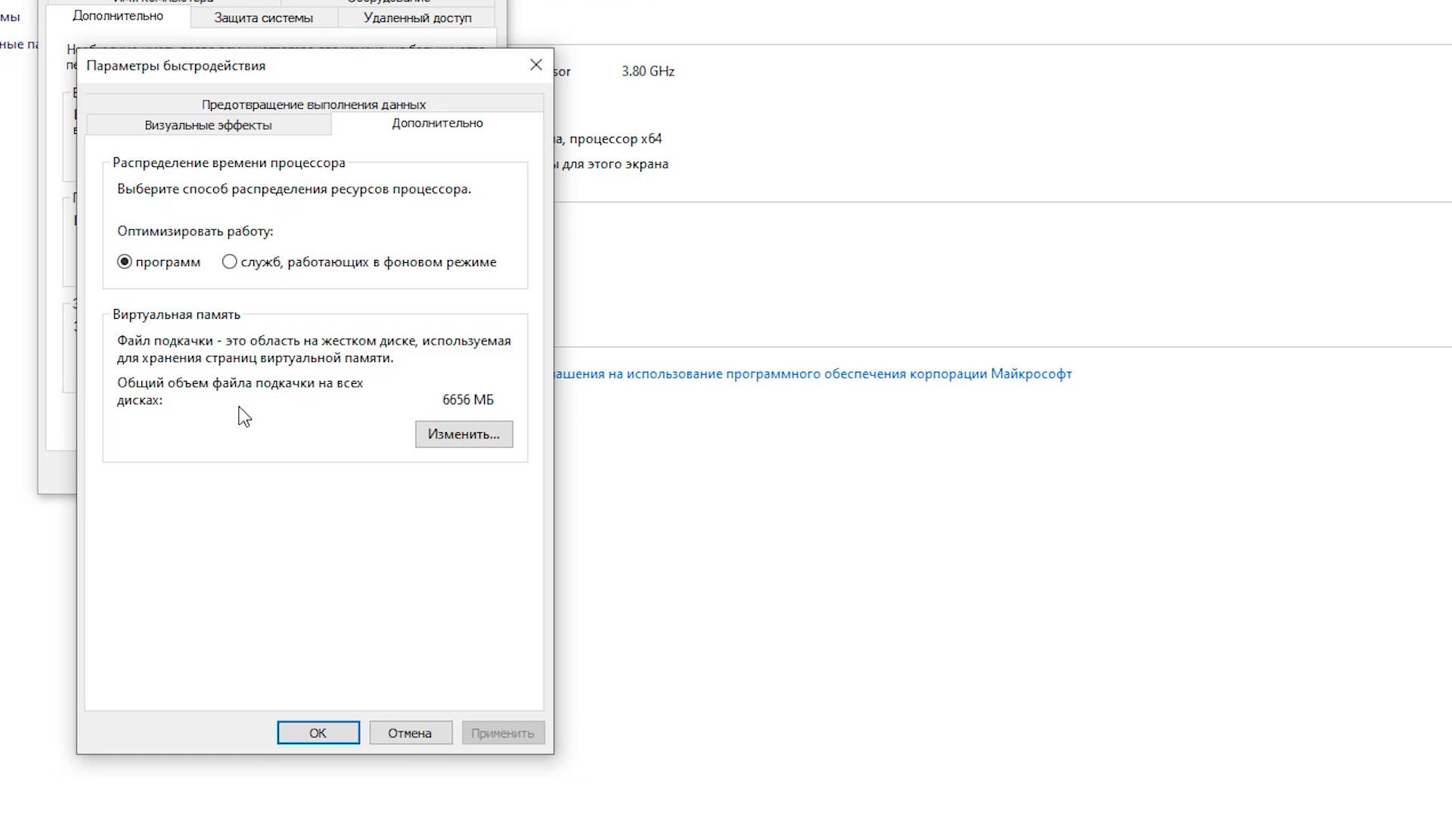
click(453, 441)
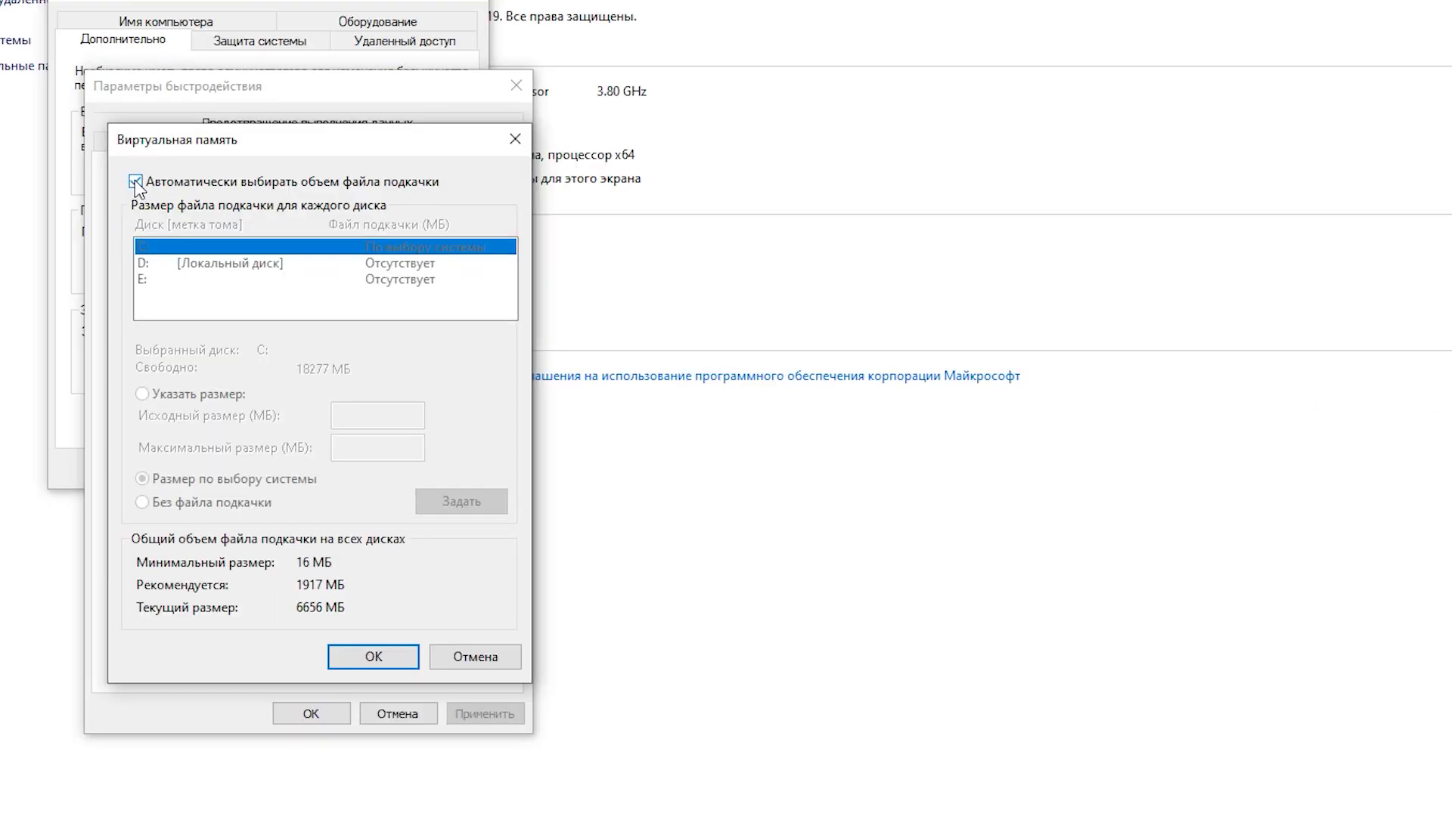
Step: Turn off automatic paging file management and check the recommended paging file size for 8 GB of RAM in the notes file
click(135, 182)
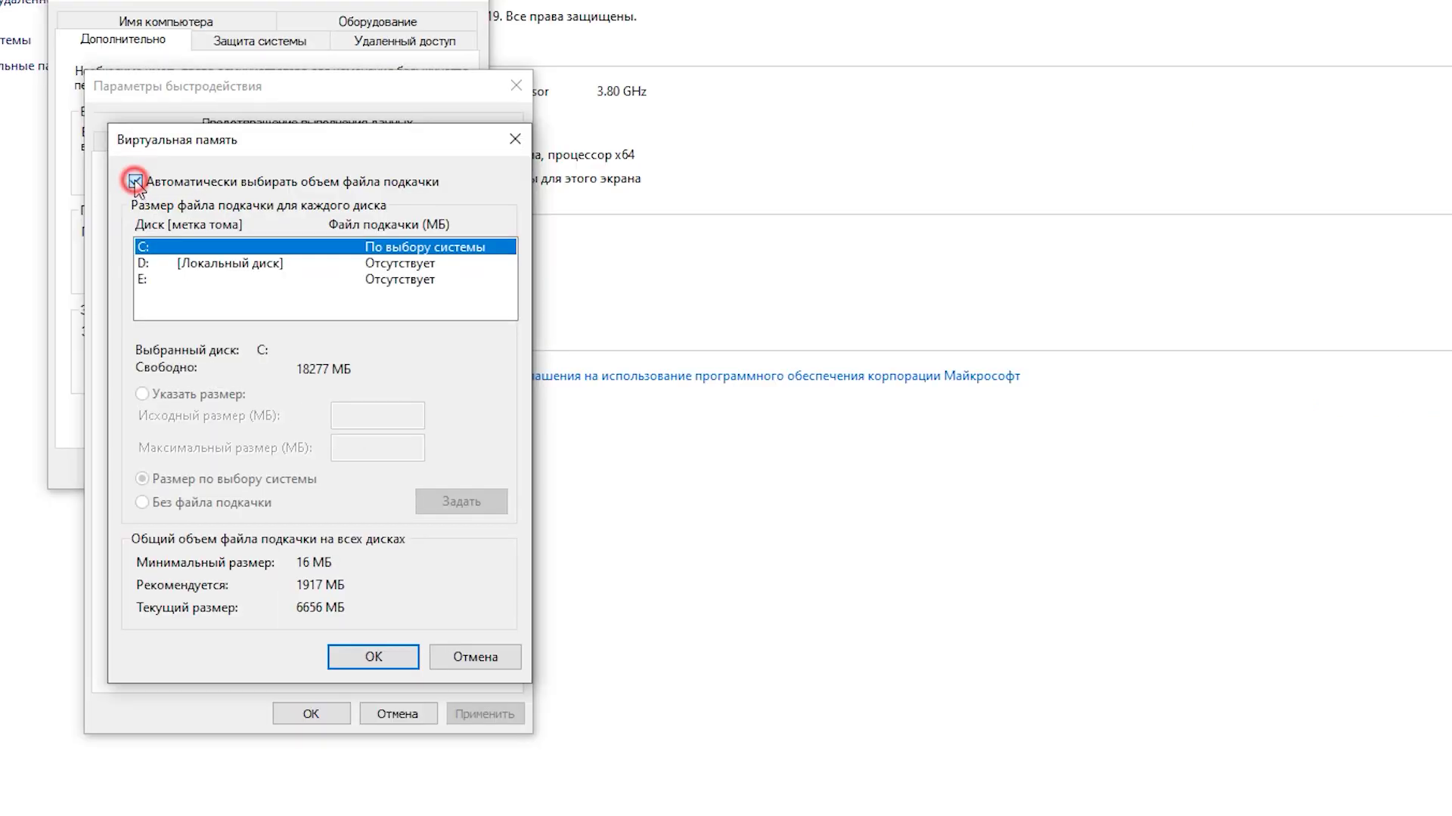
drag(224, 140, 251, 141)
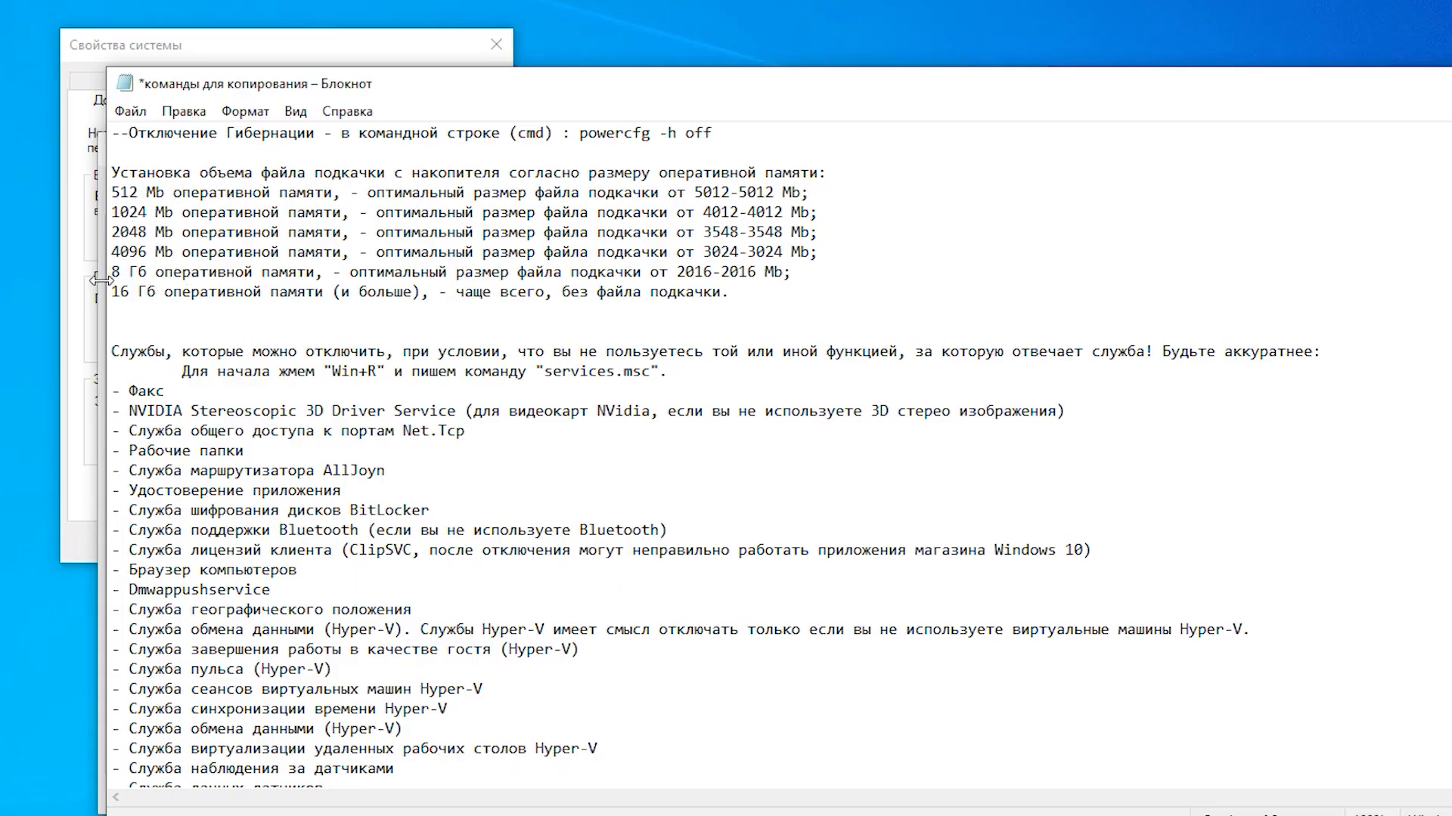
drag(111, 272, 235, 273)
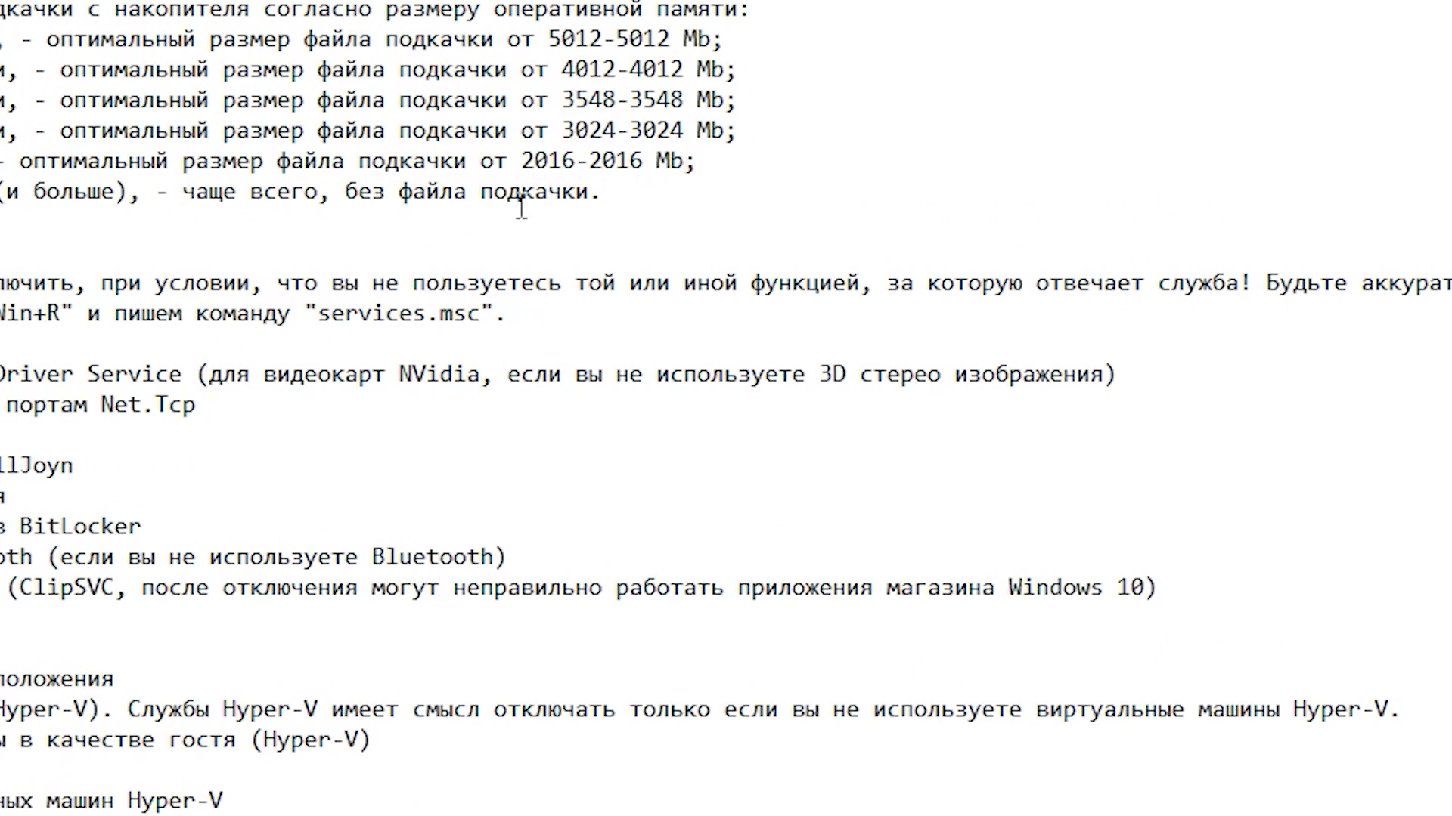
Step: Set a custom paging file on drive C: with both the initial and maximum size at 2016 MB and accept it
click(217, 463)
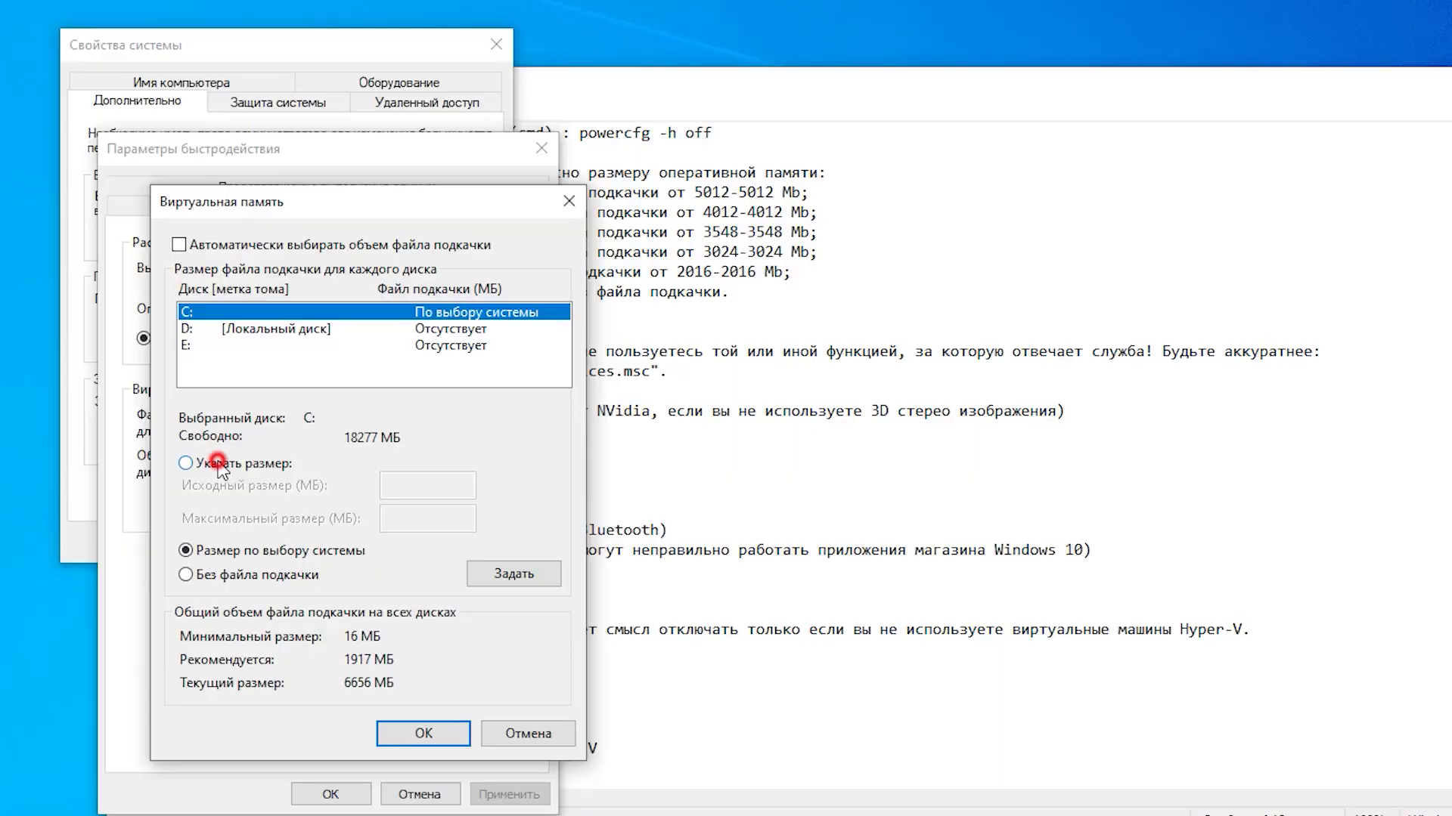
click(390, 483)
text(2016)
click(398, 507)
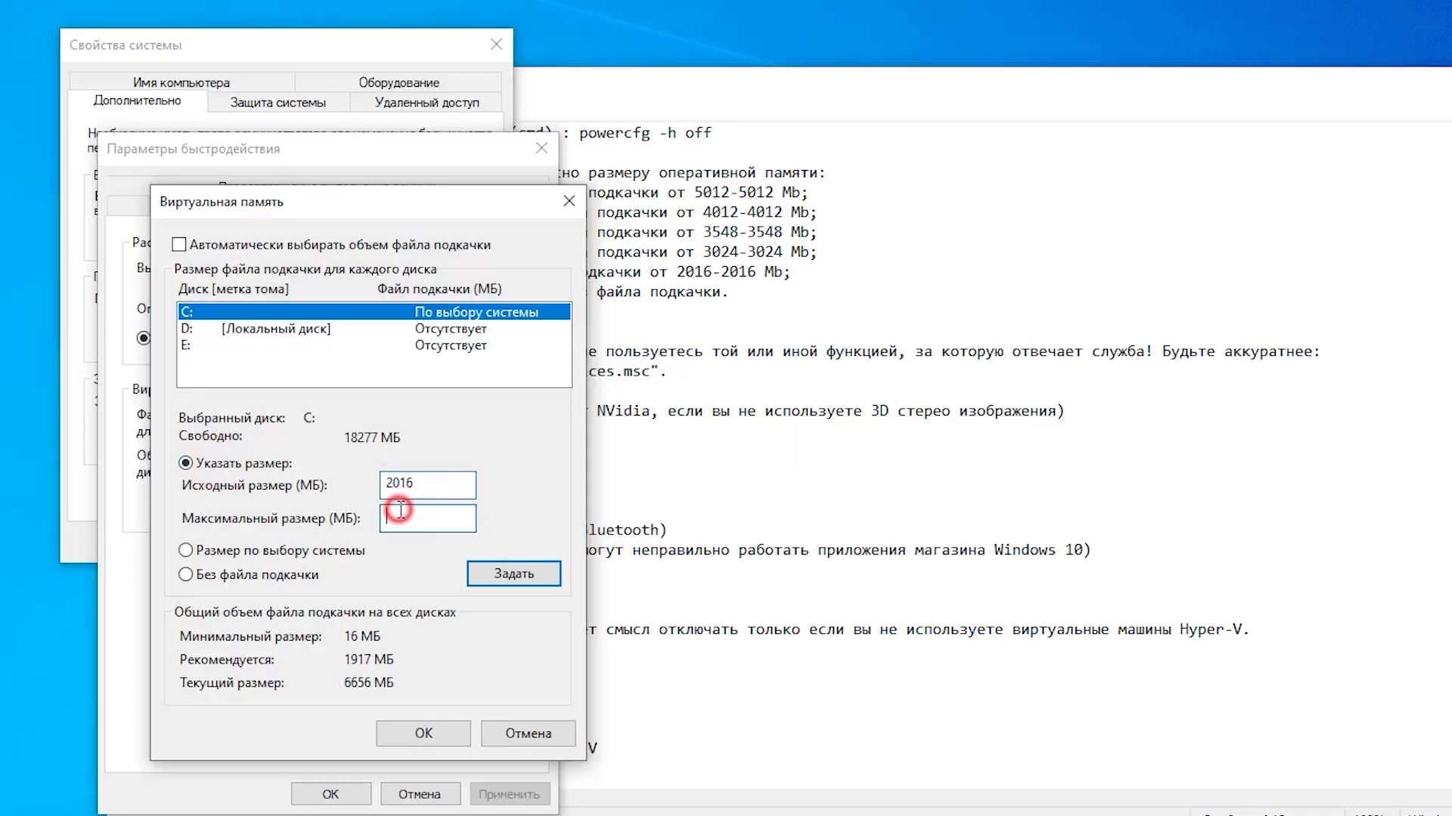
key(Return)
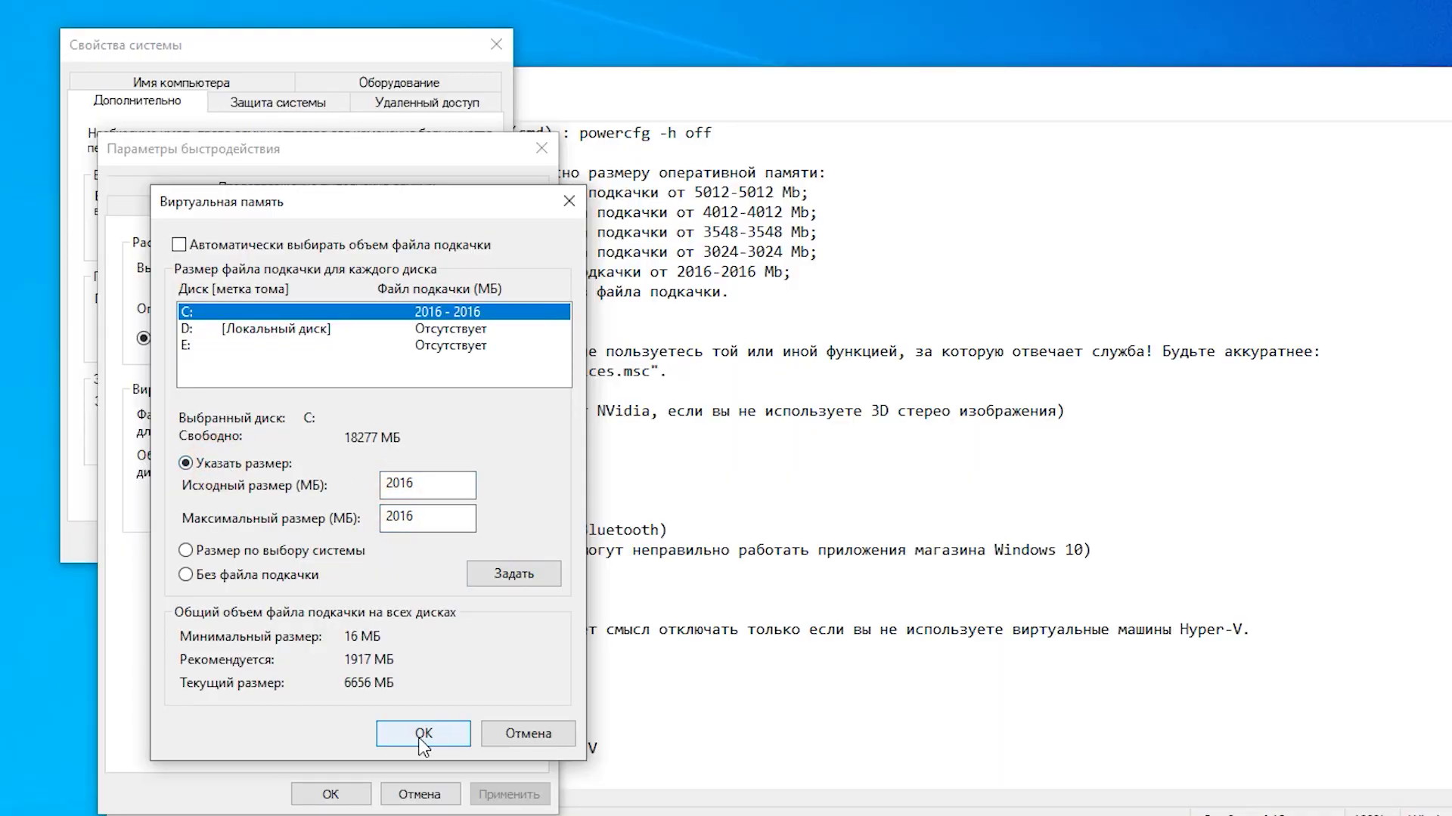
click(423, 733)
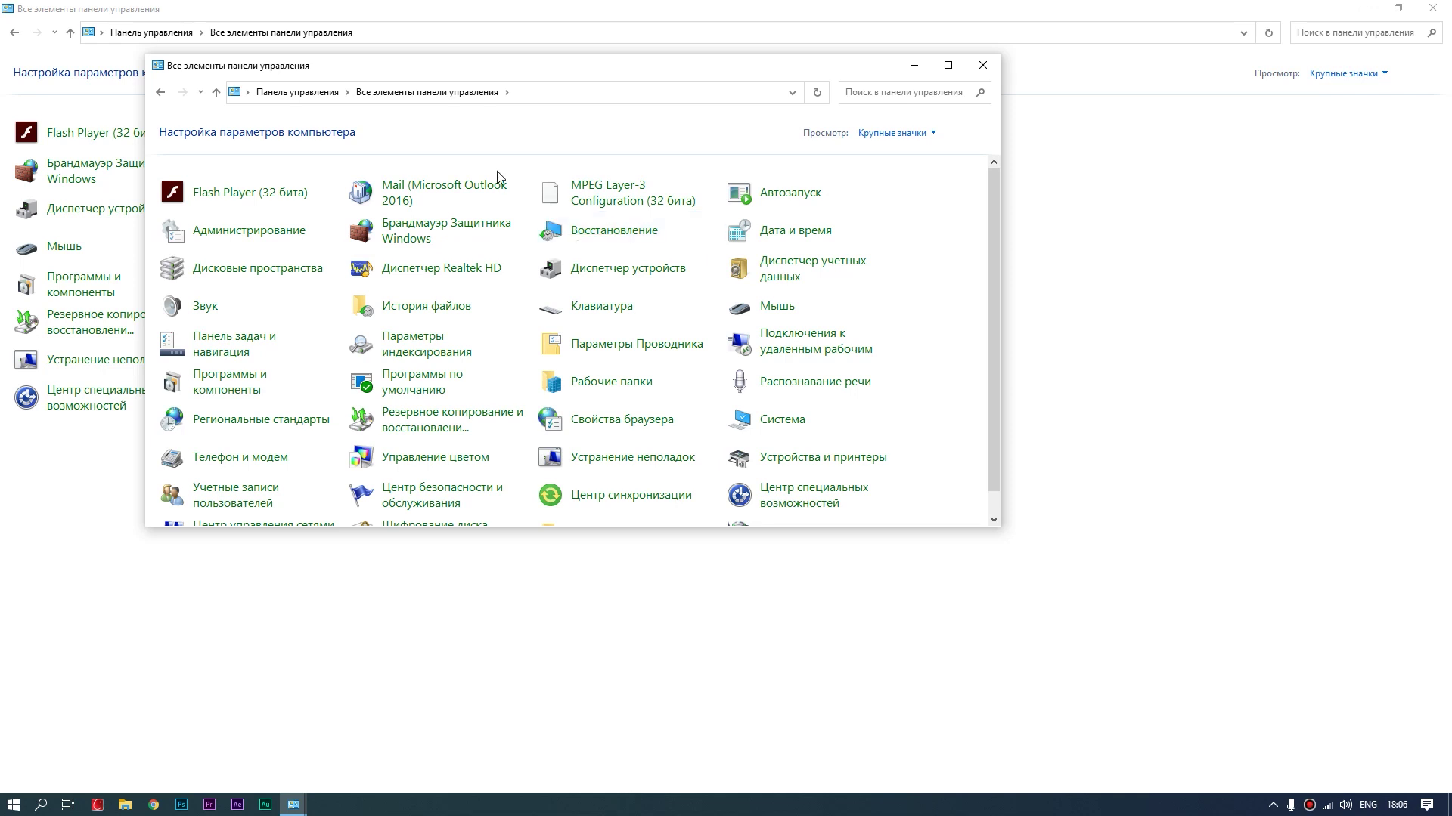
Step: Open the system restore configuration from Recovery and accept drive D: with system protection turned off
click(614, 230)
click(377, 245)
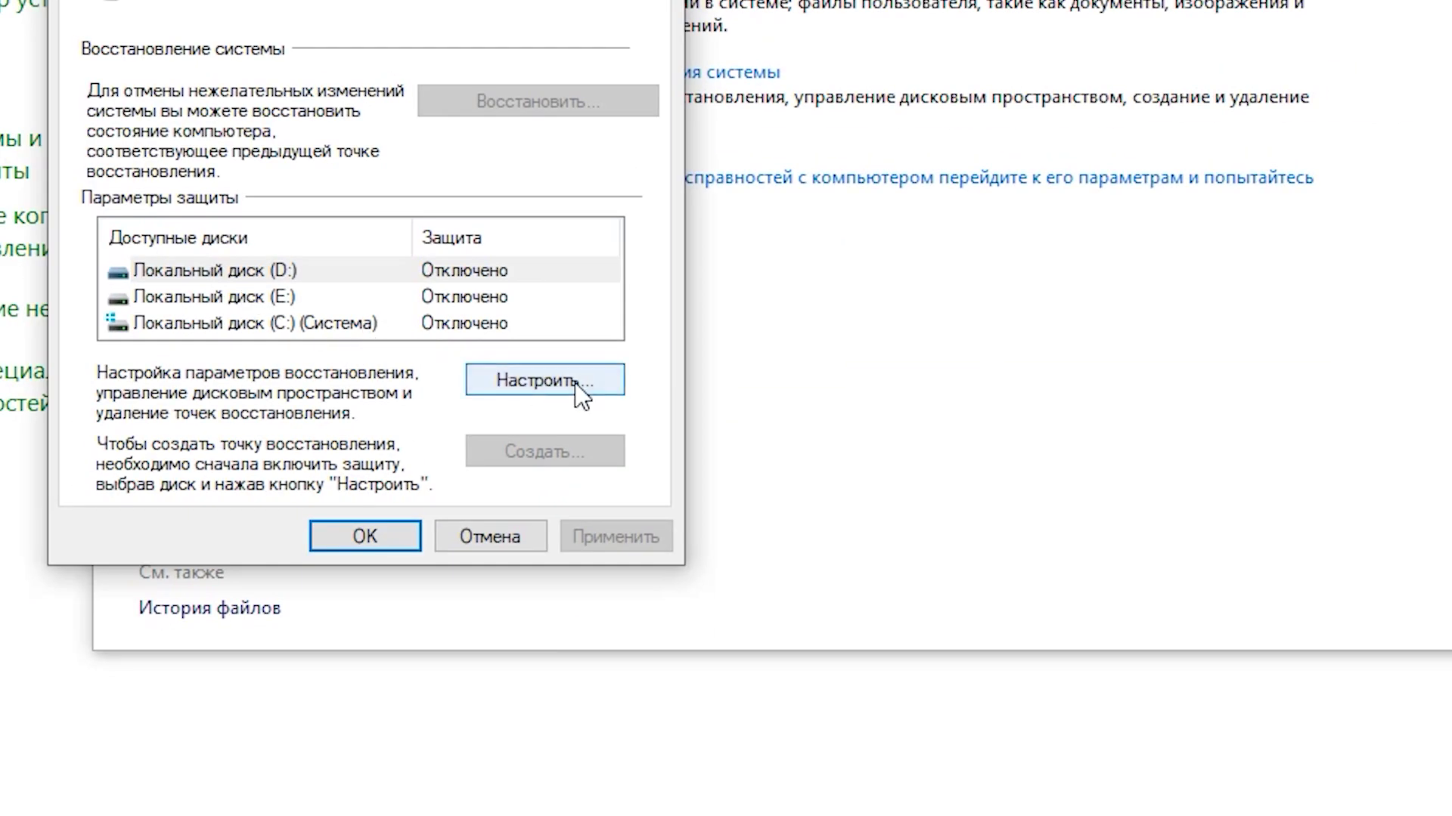
click(363, 393)
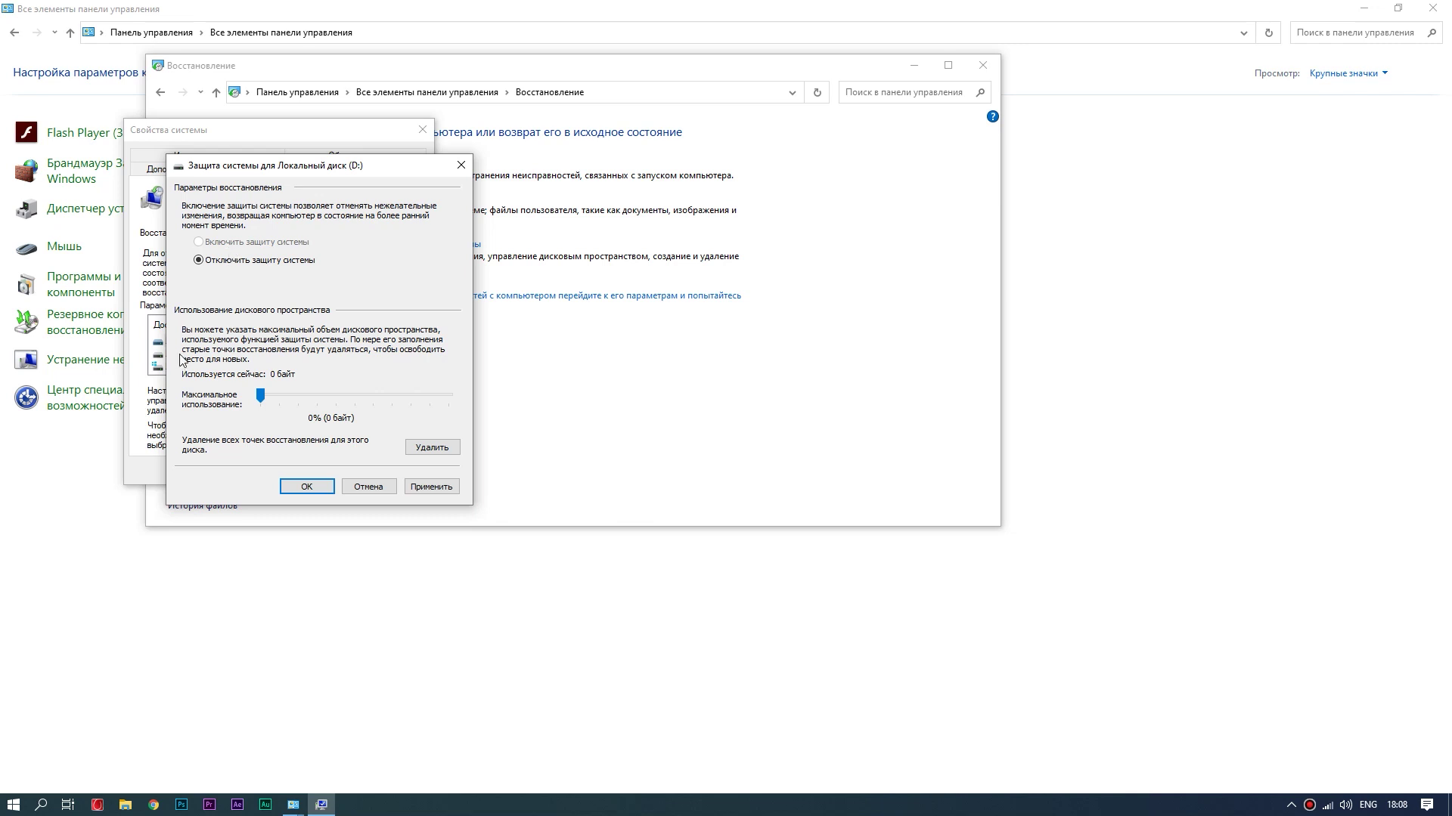
key(Return)
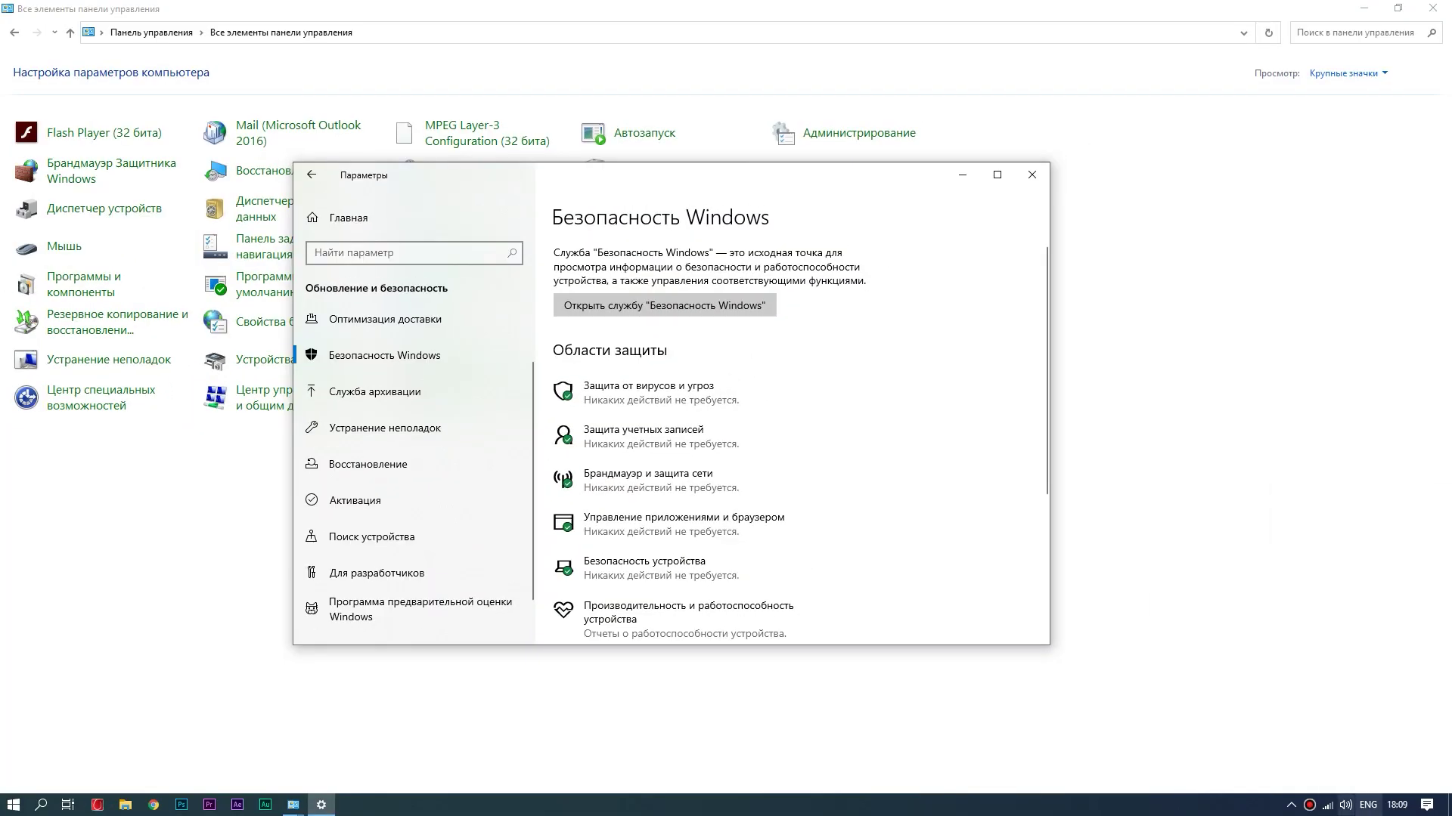
click(1291, 805)
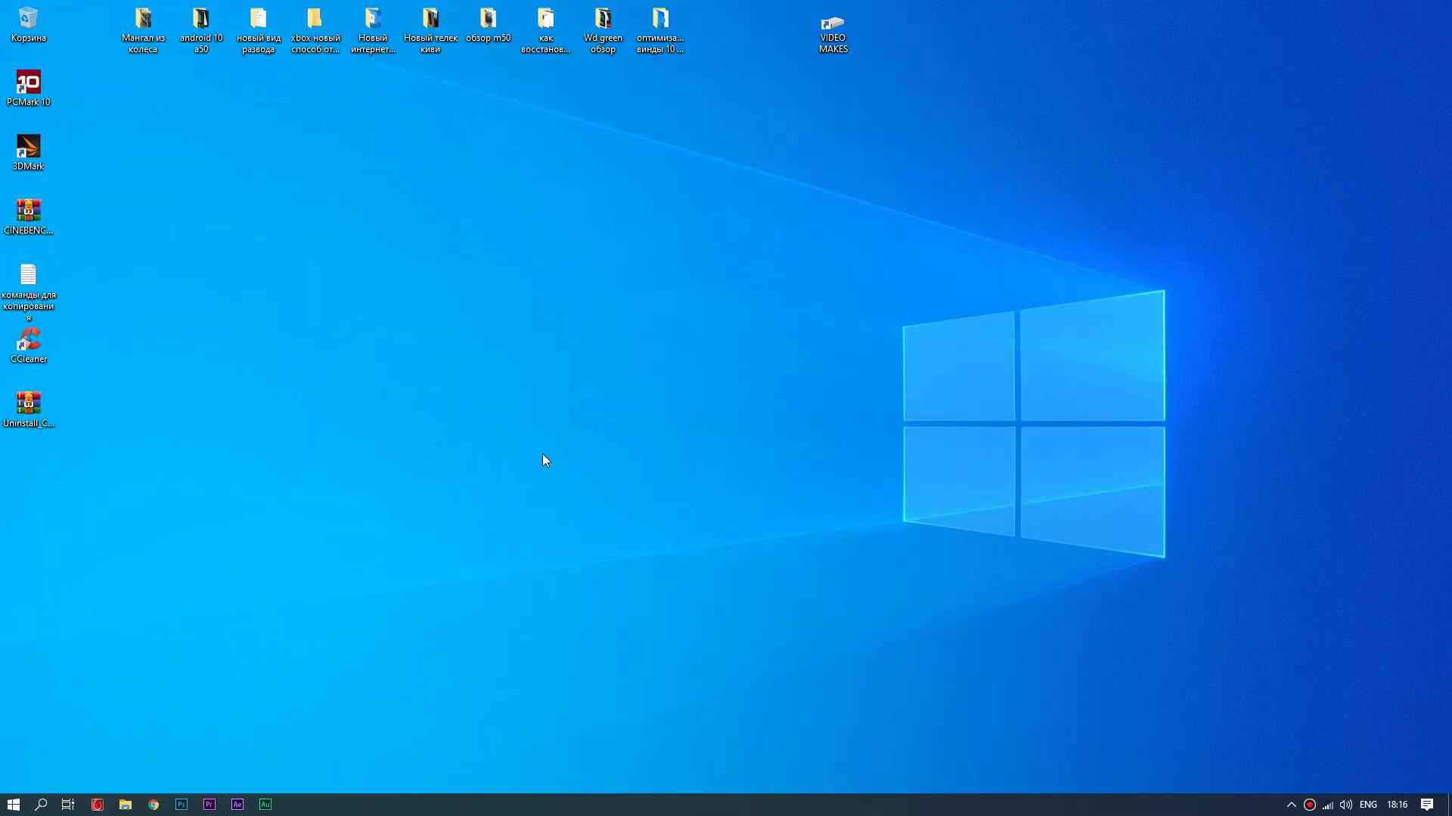
Step: Open the Radeon settings from the desktop
right_click(439, 400)
click(481, 412)
click(525, 615)
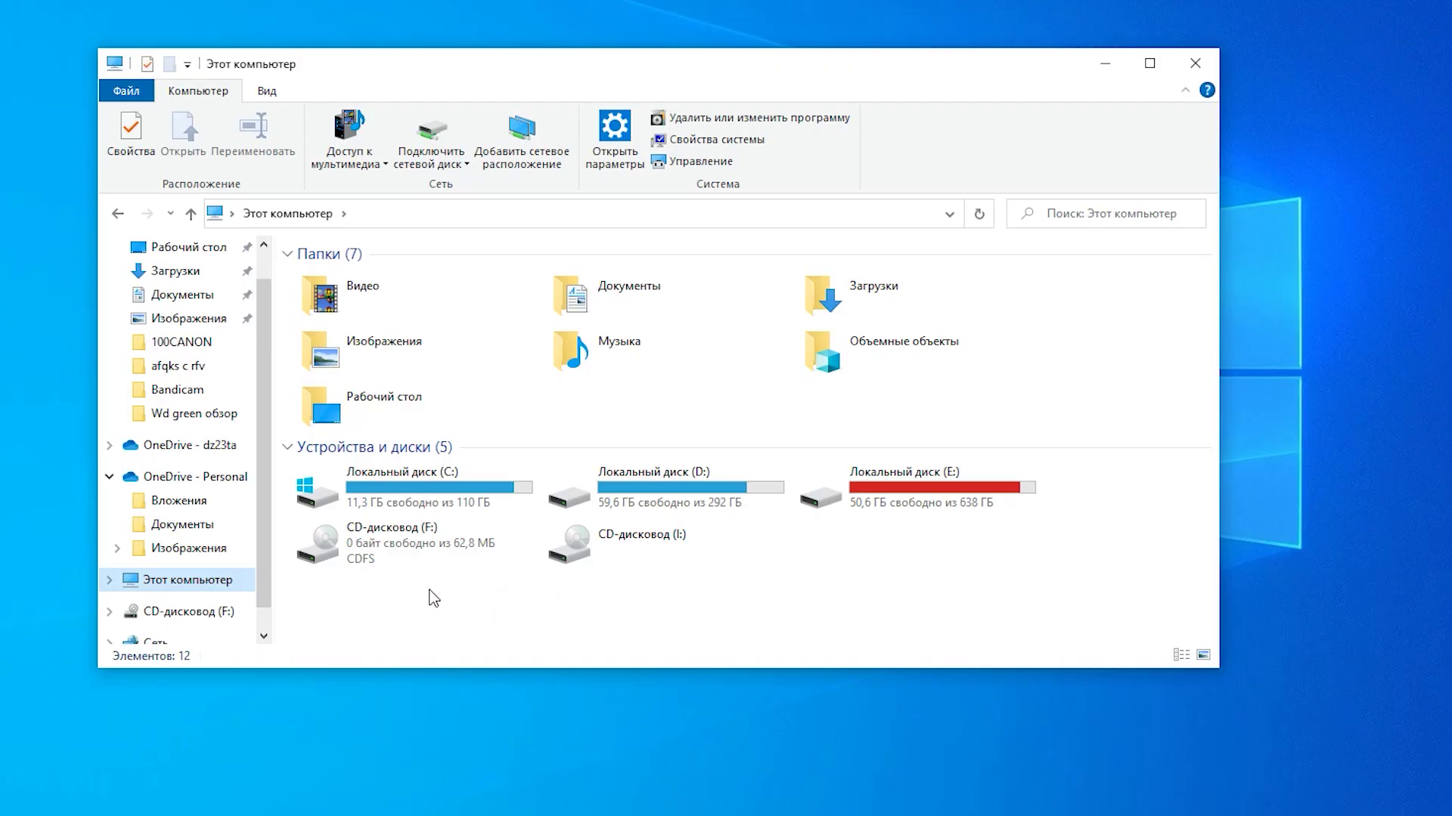
Step: Set the visual effects to best performance in the advanced system performance options and apply the change
right_click(466, 606)
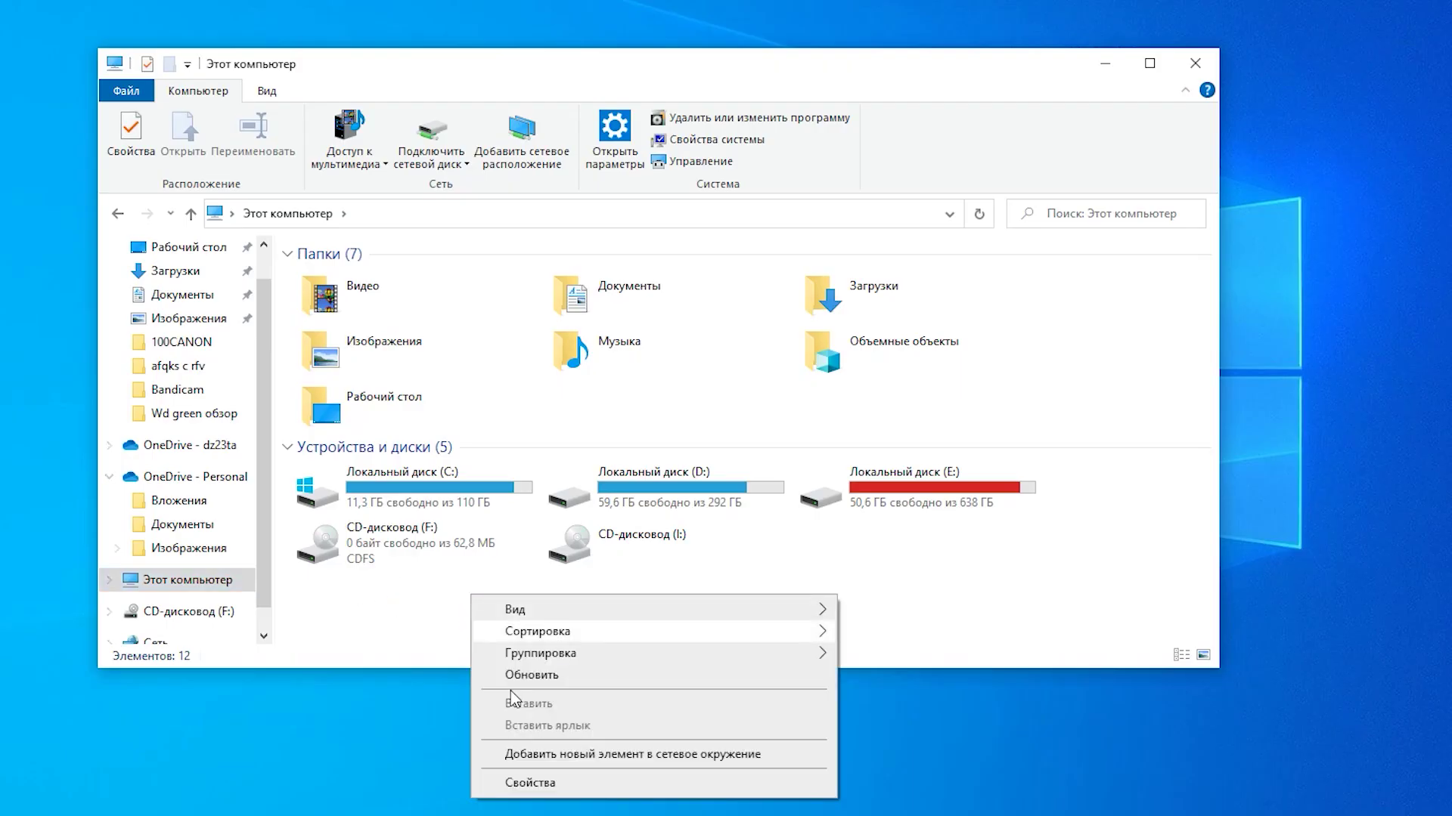
click(520, 786)
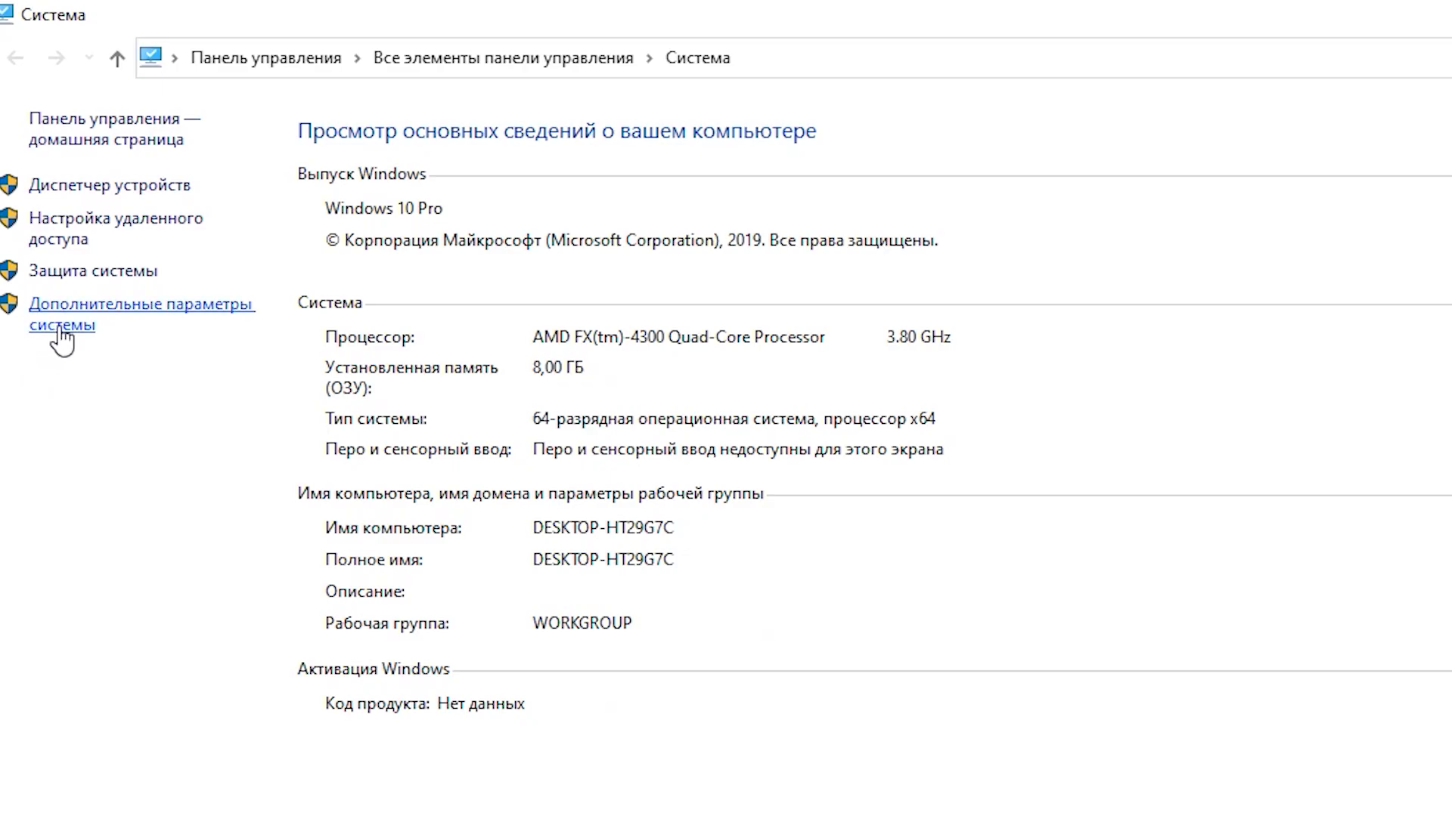
click(60, 325)
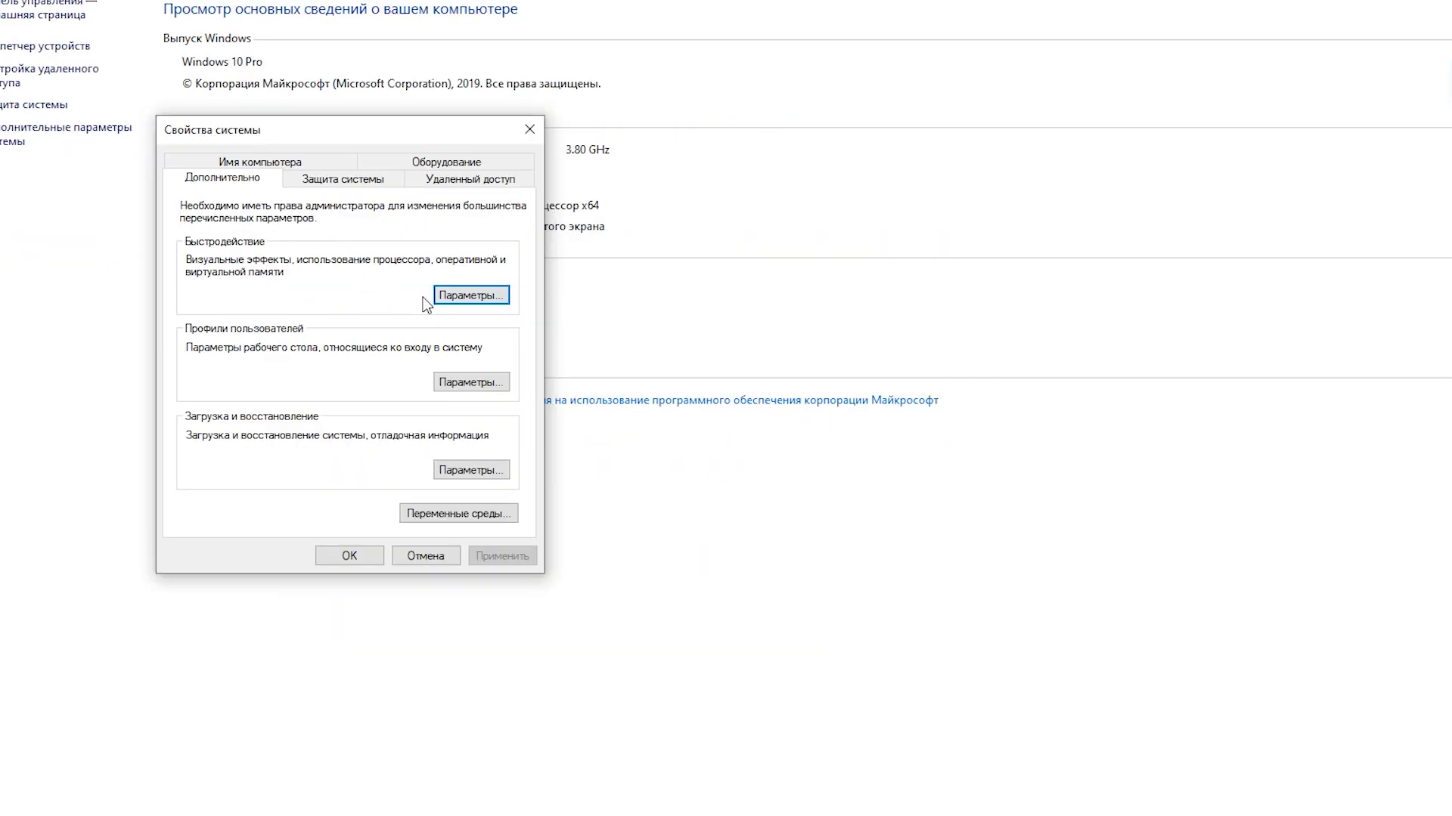
click(444, 297)
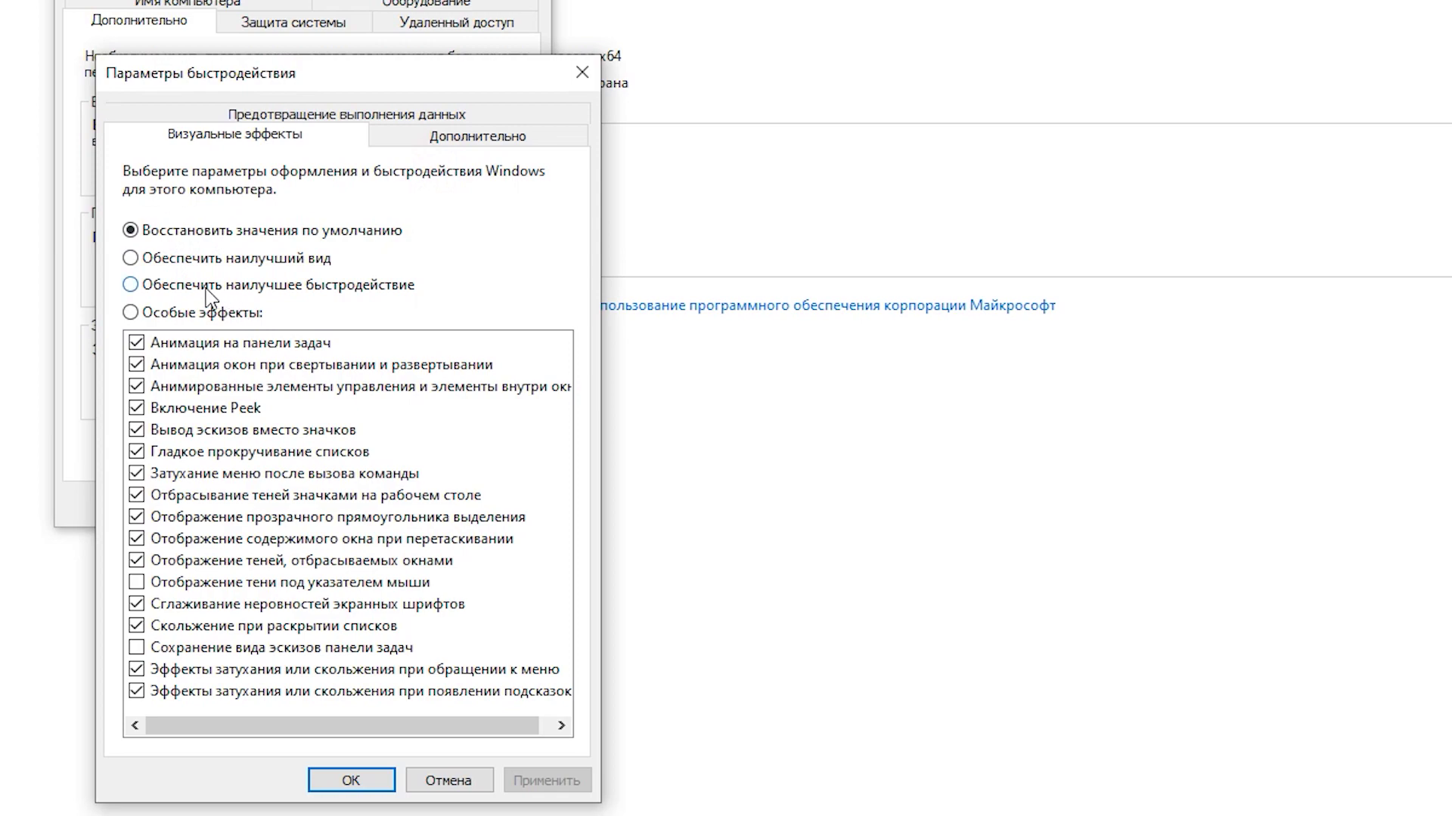
click(131, 285)
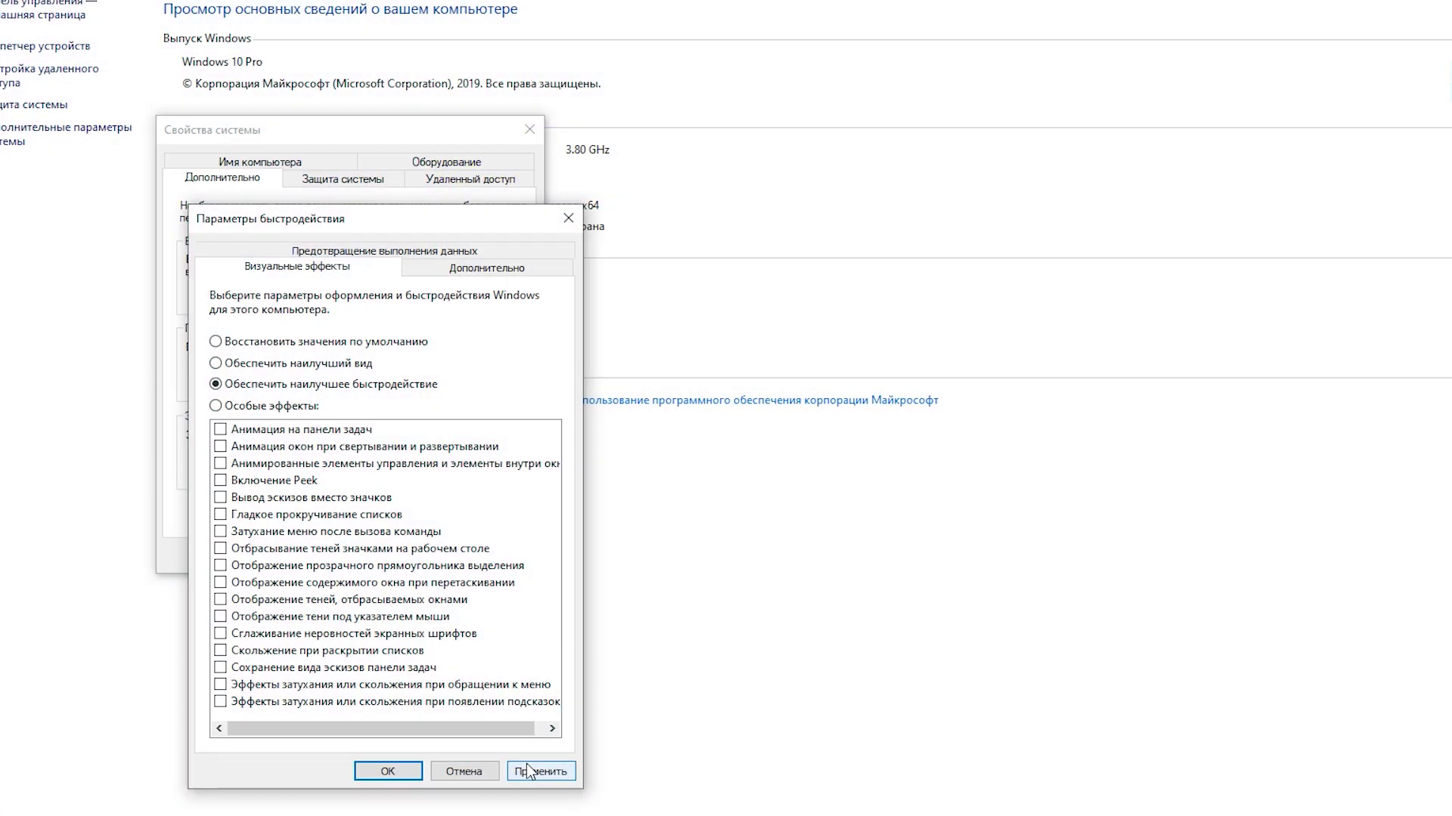
click(528, 775)
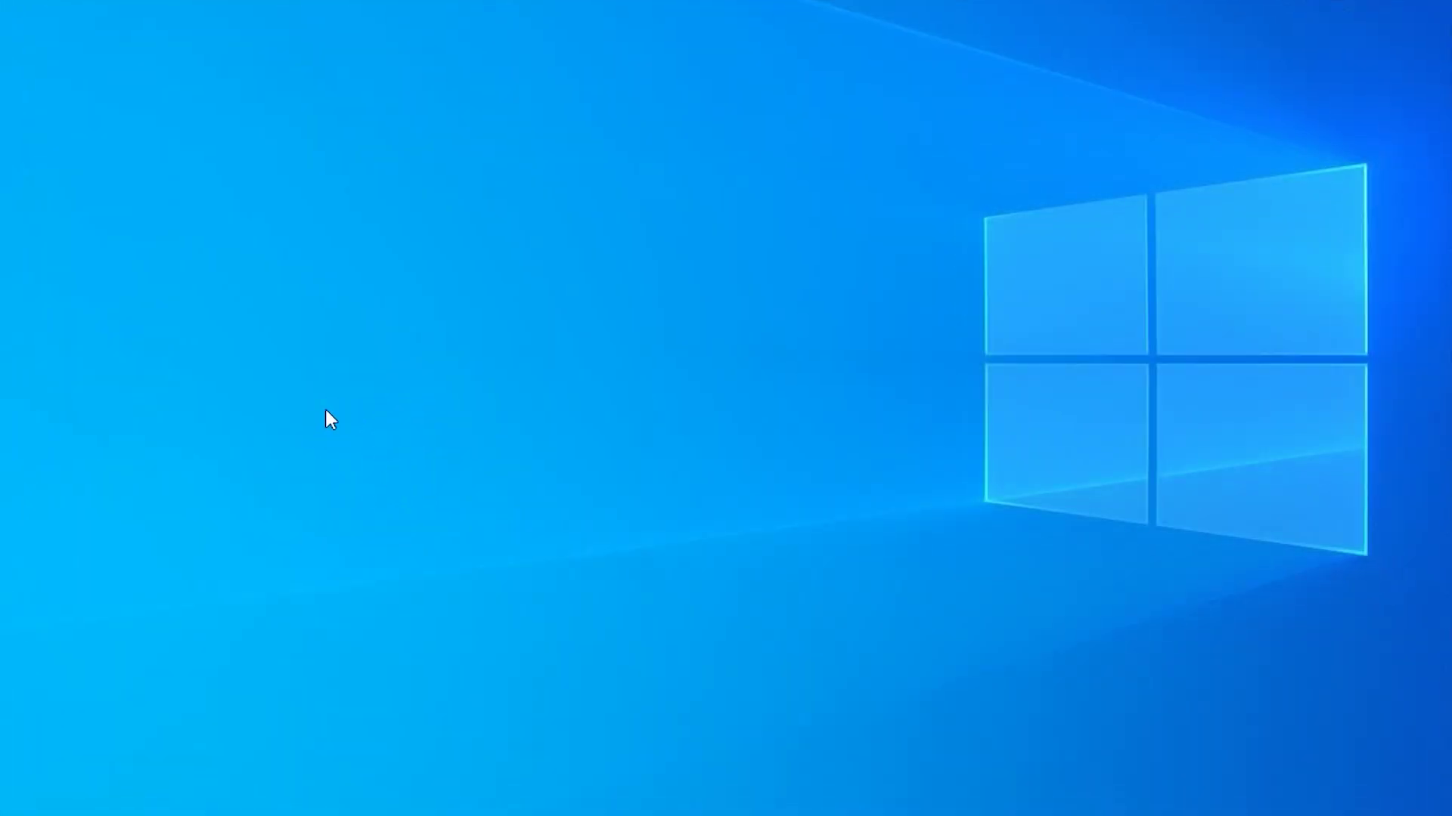
Step: Turn off transparency effects in the Colors section of the Personalization settings
right_click(288, 478)
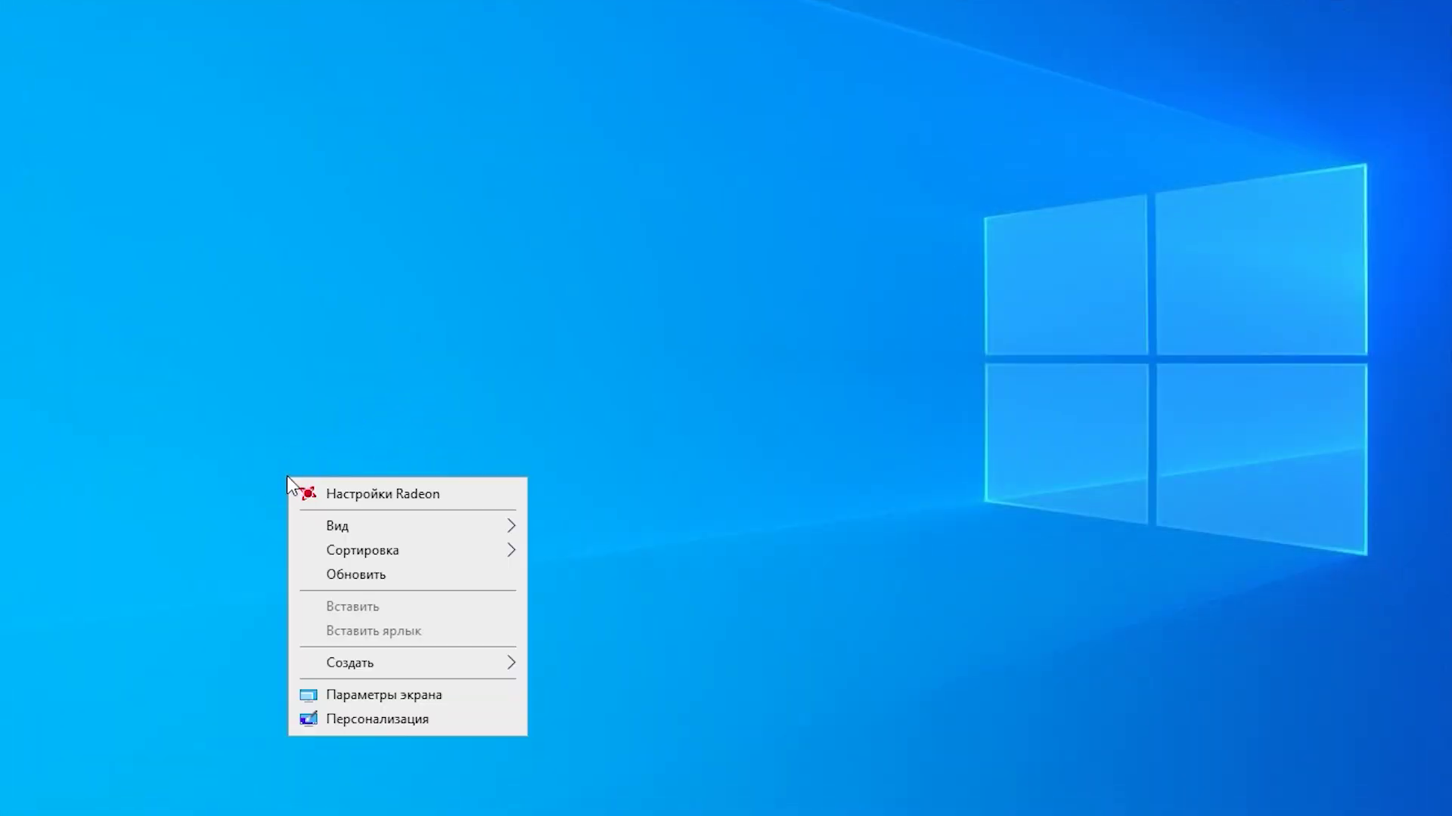
click(401, 694)
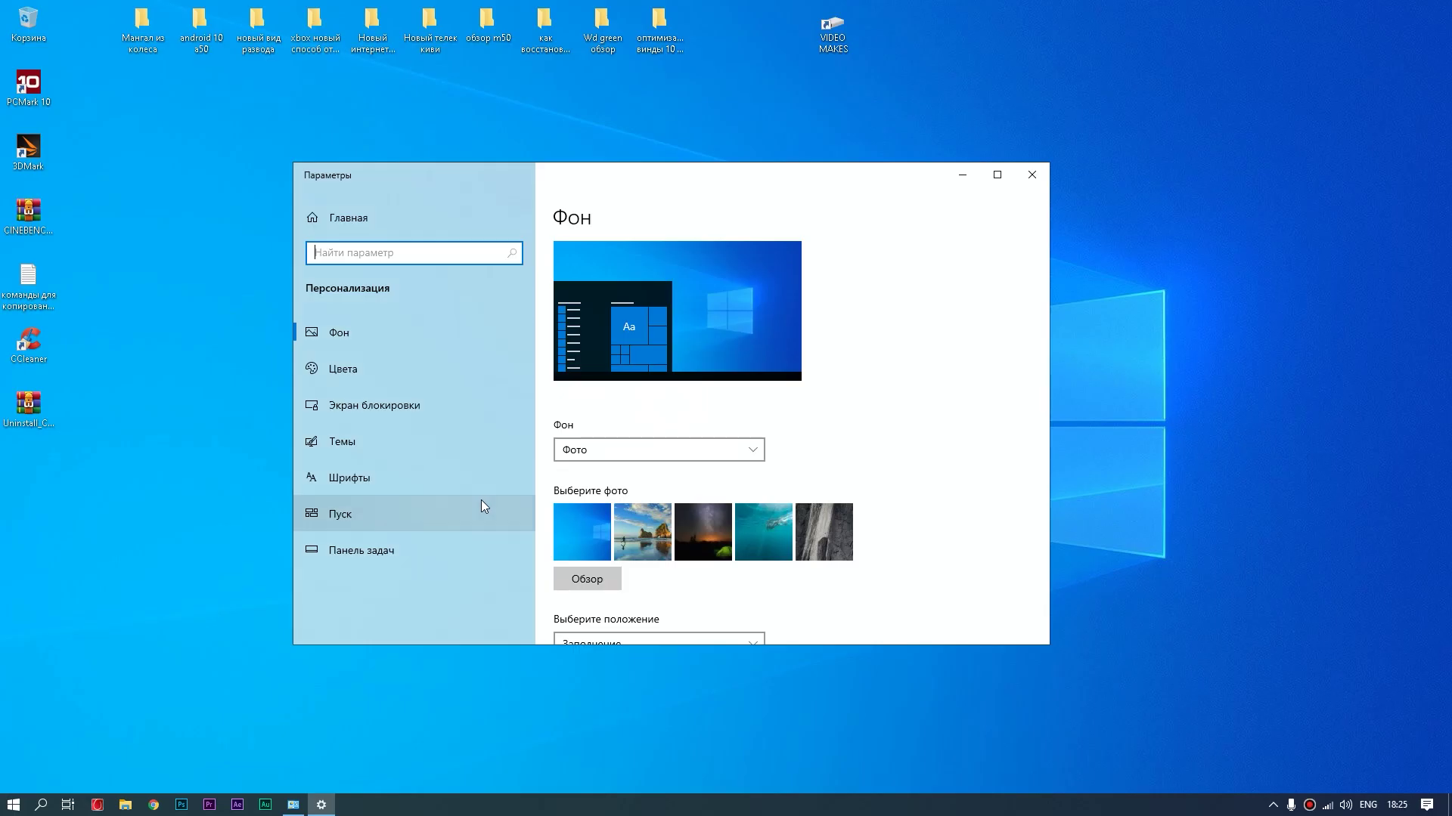
click(342, 368)
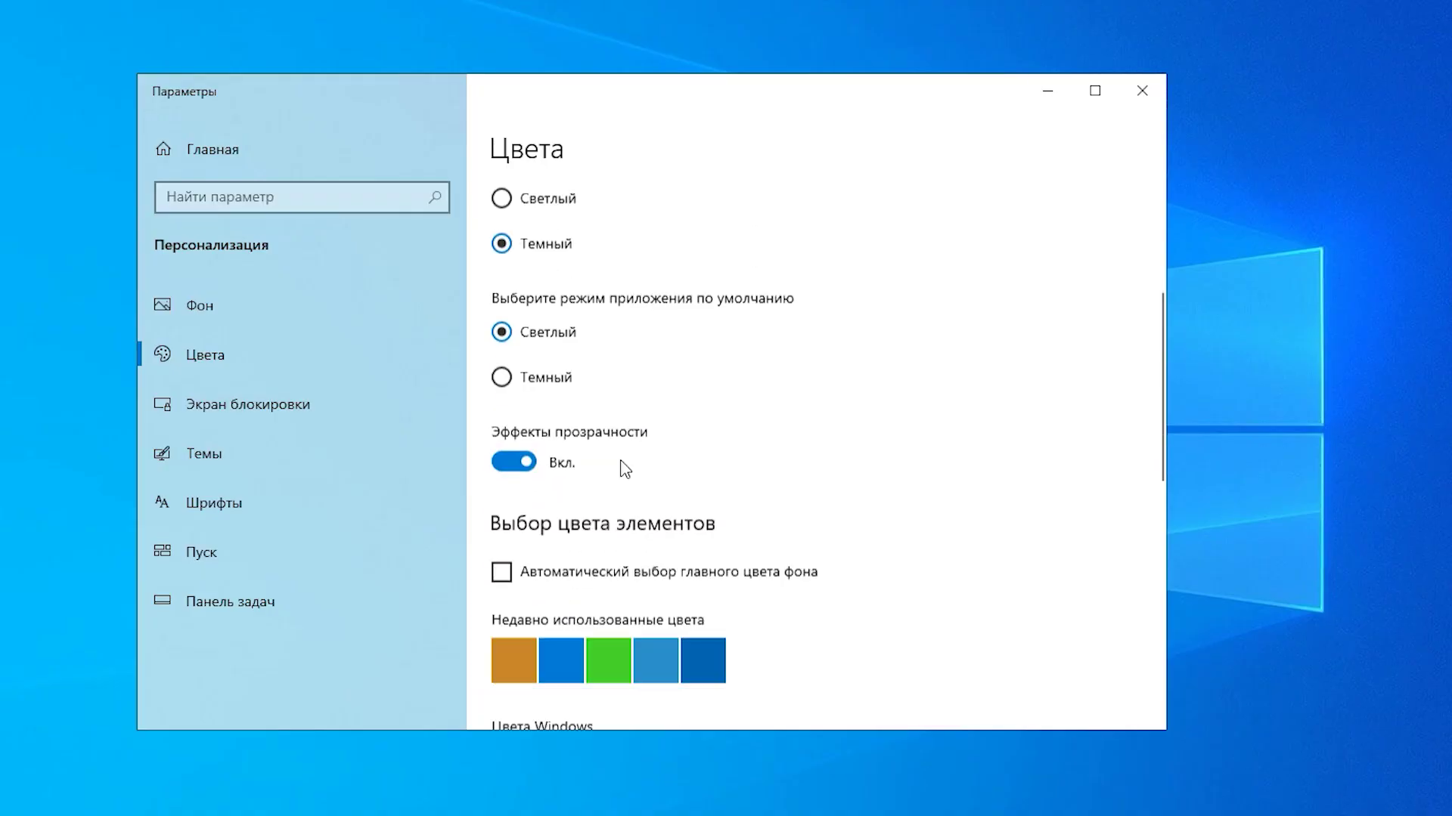
scroll(622, 465, down, 1)
click(516, 427)
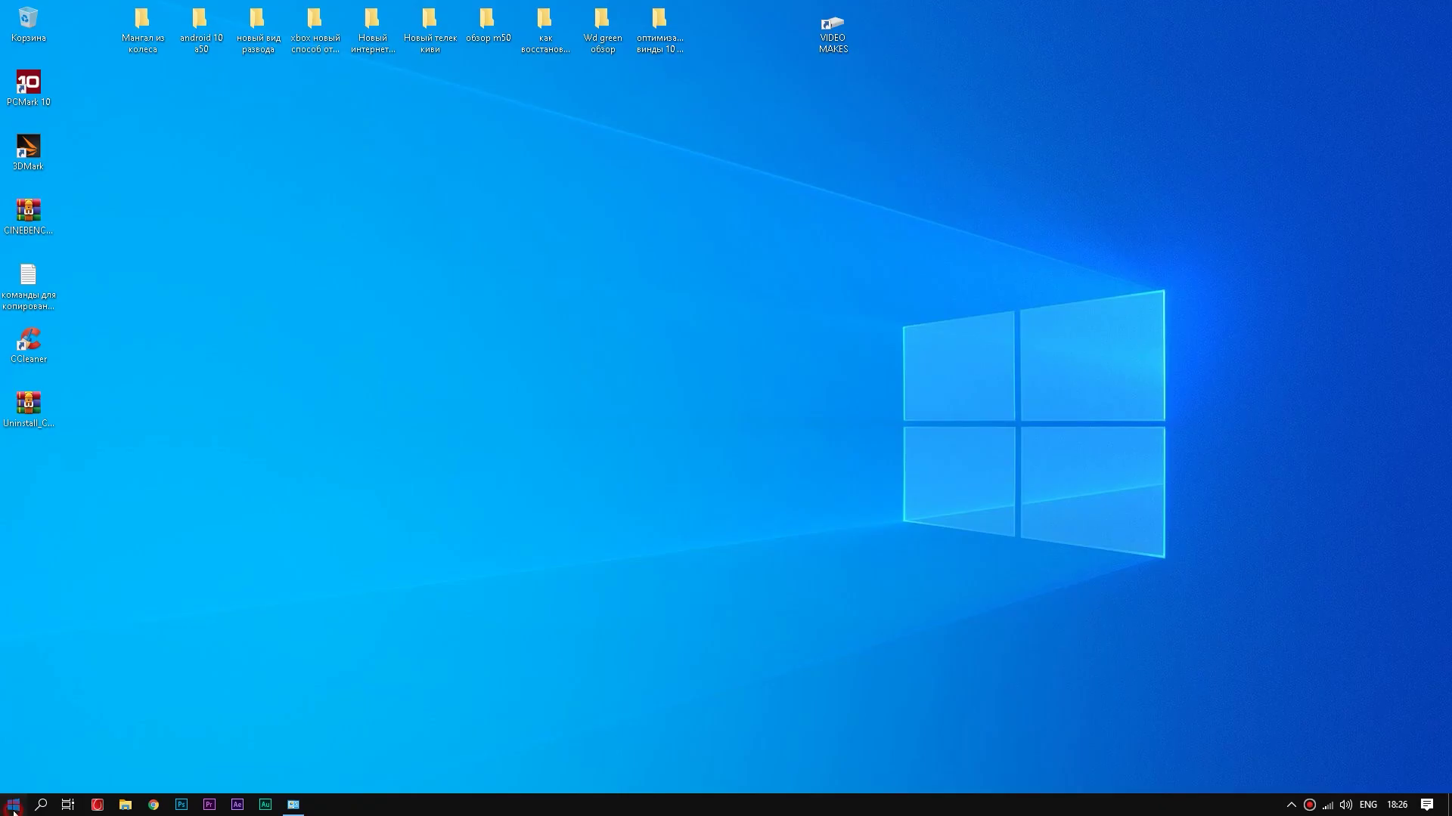
Step: Open the options of the Photos live tile in the Start menu
key(super)
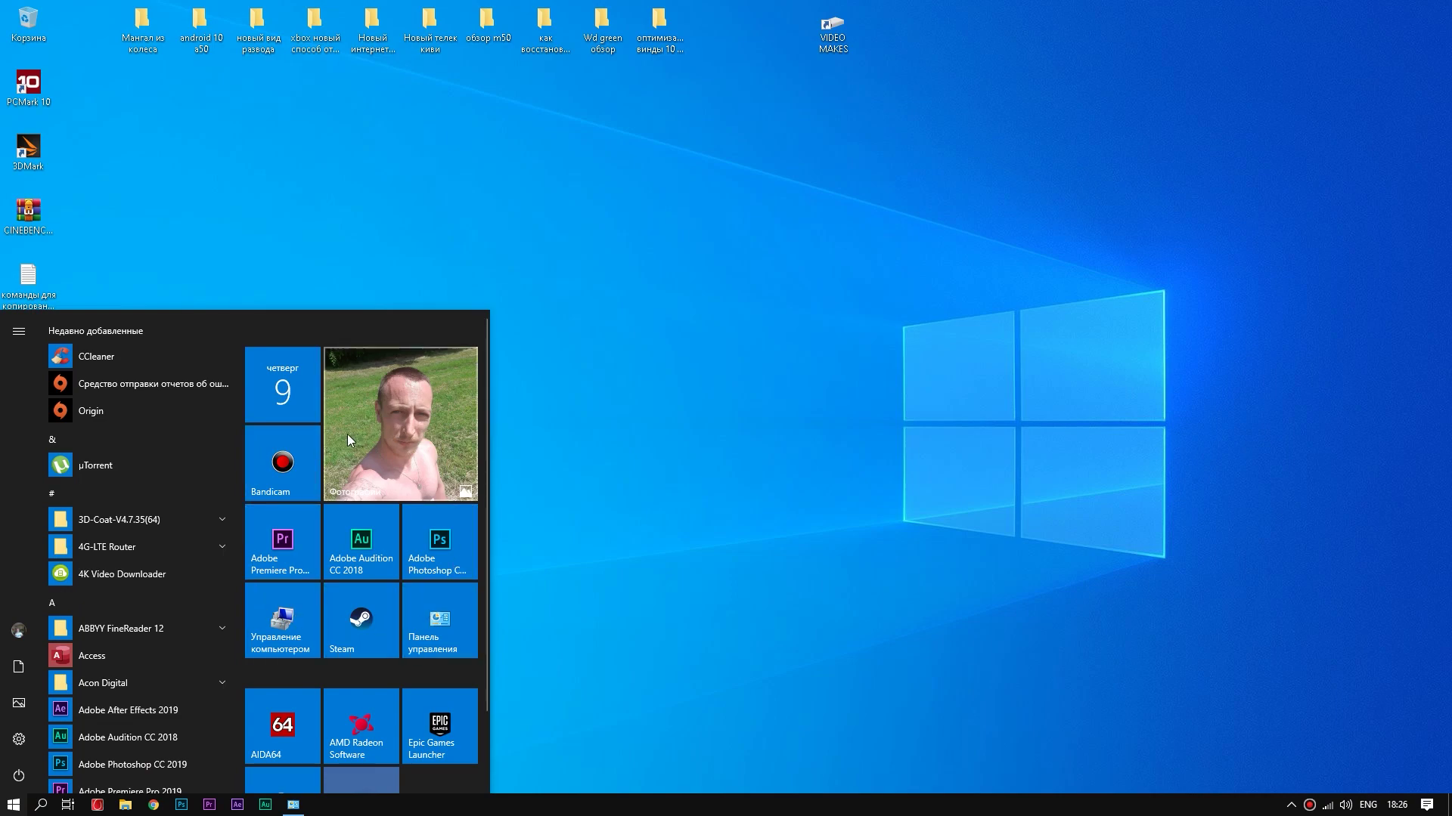
right_click(392, 468)
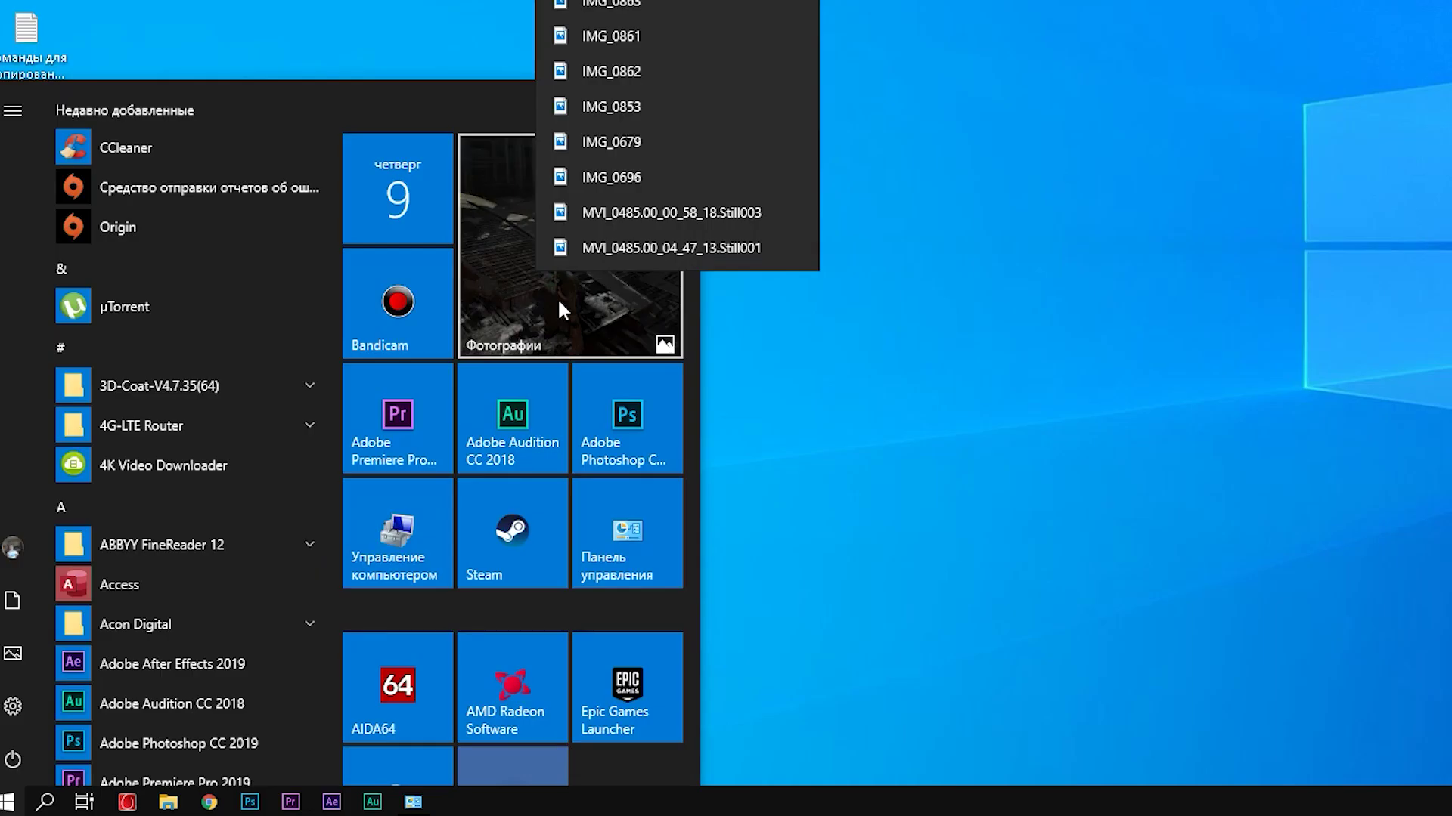
click(391, 83)
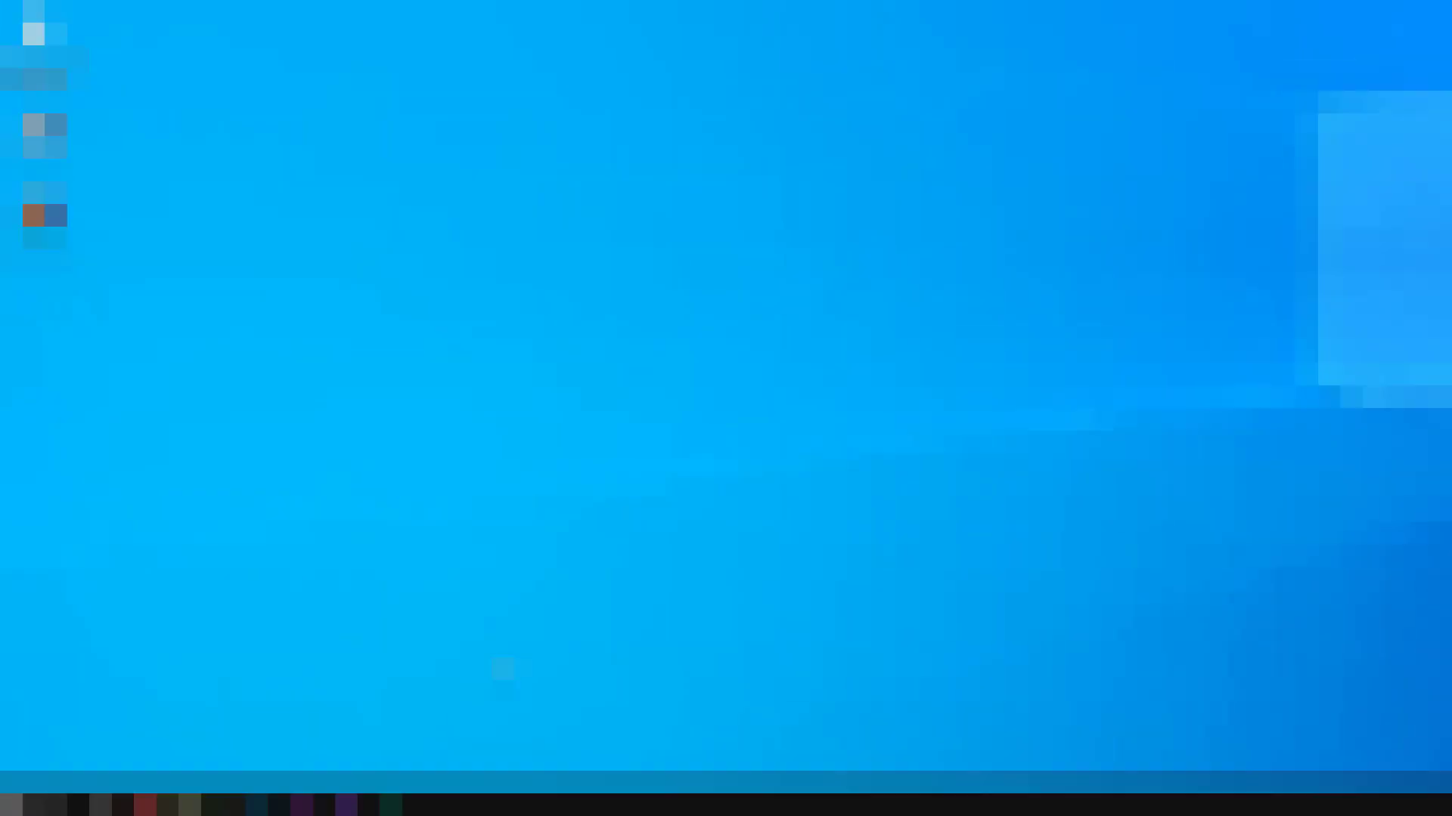
click(43, 804)
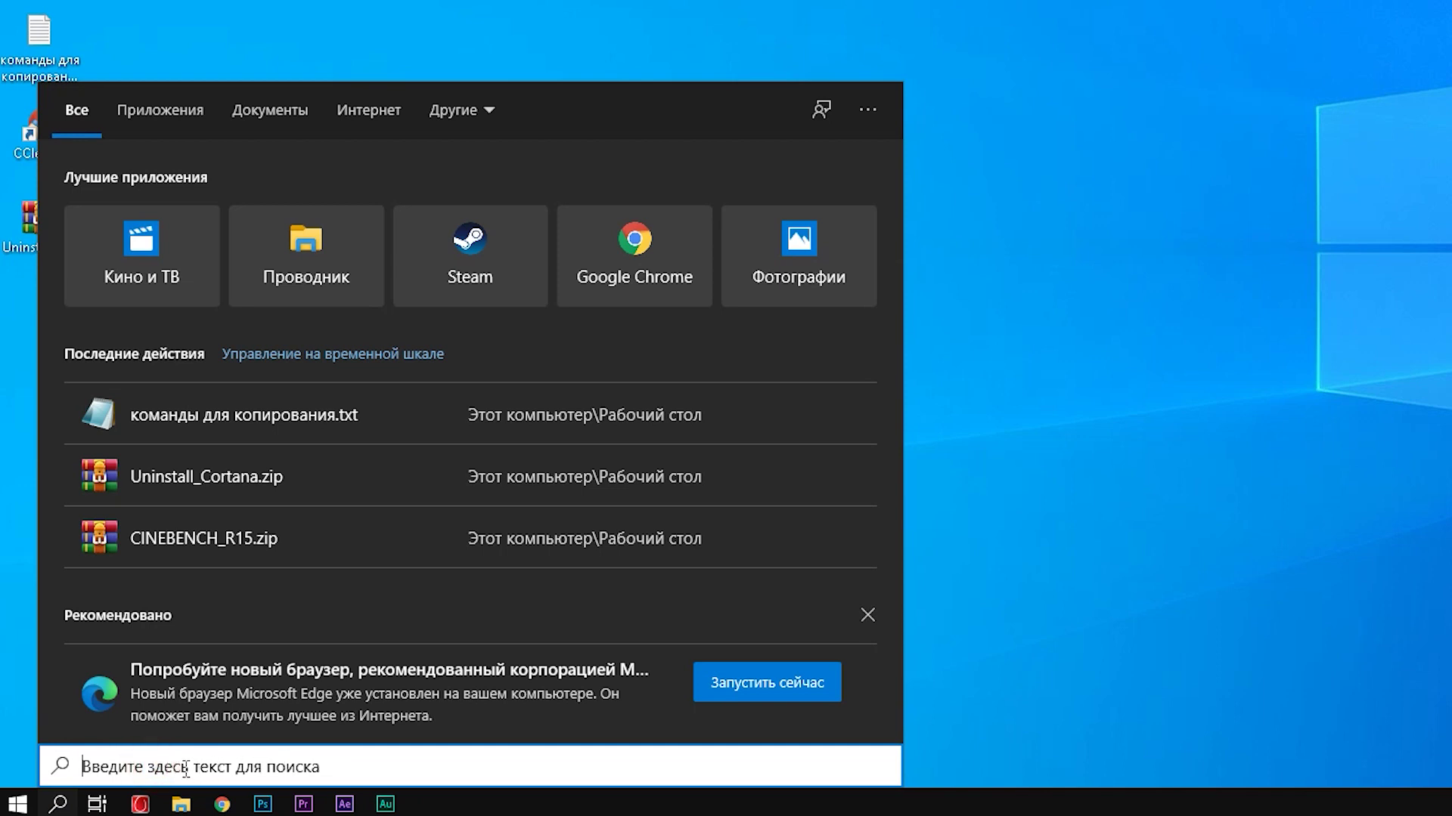
click(135, 768)
text(-)
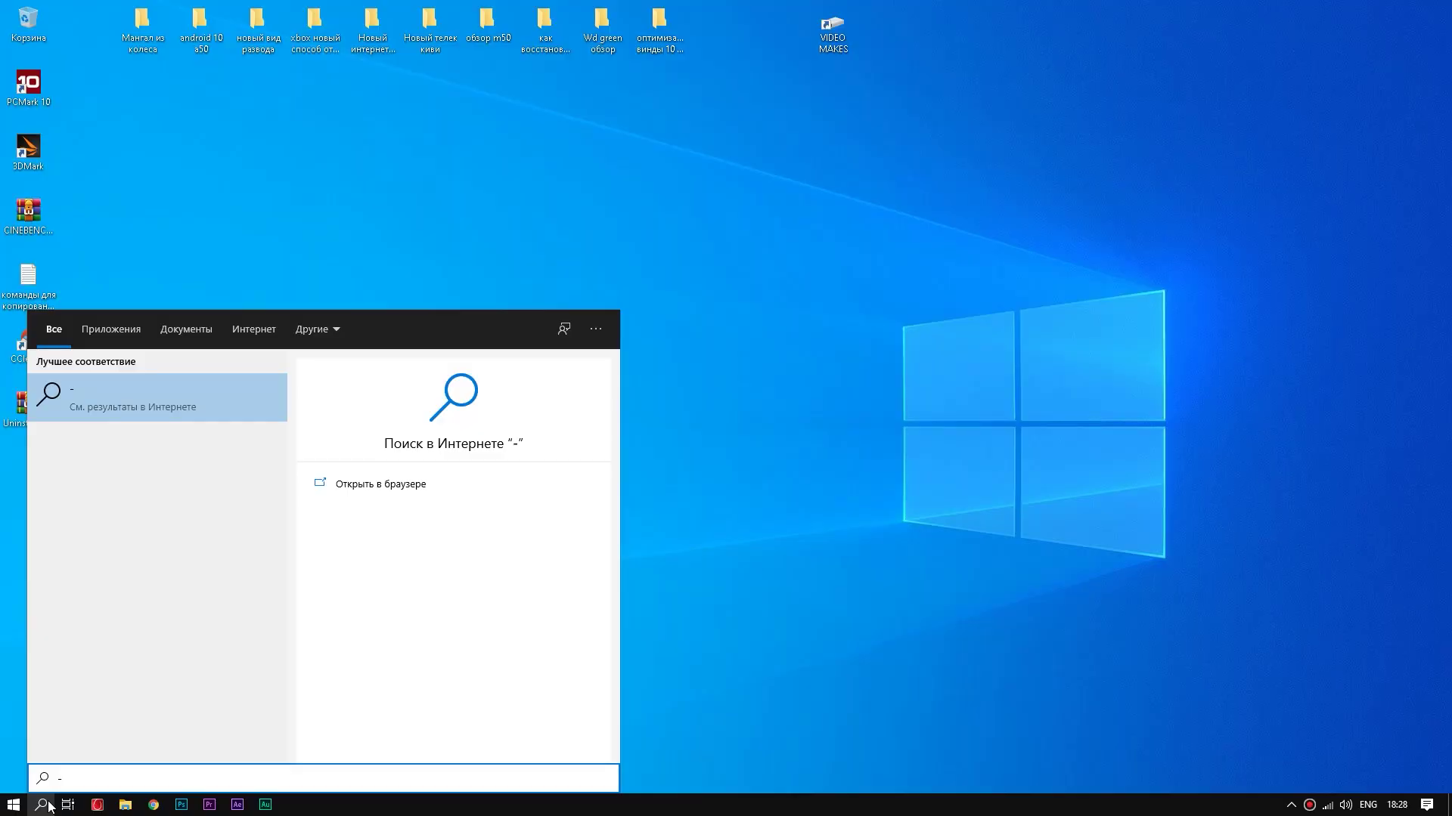
key(BackSpace)
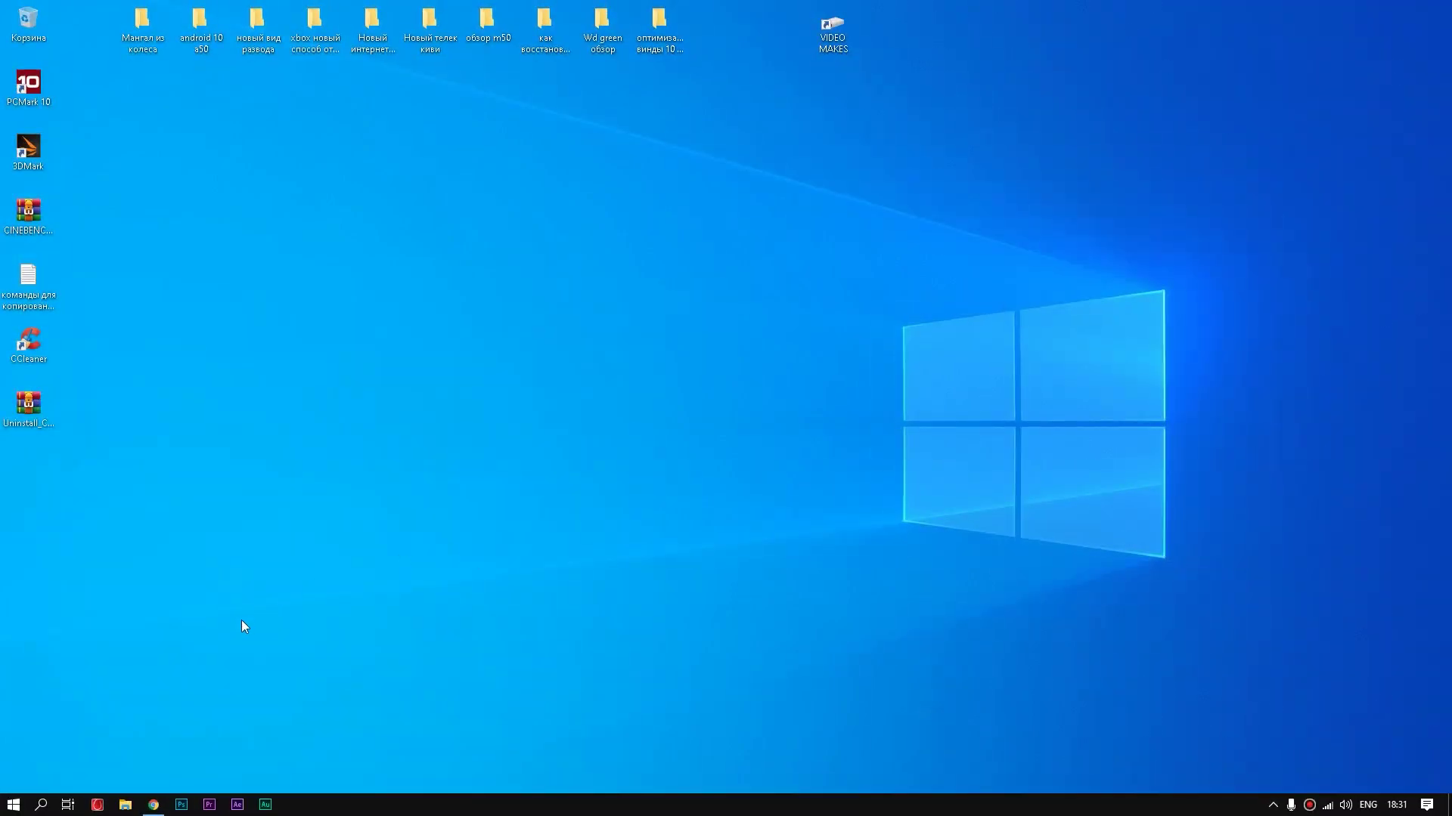
Step: Open the properties of local disk C: from This PC in File Explorer
click(126, 805)
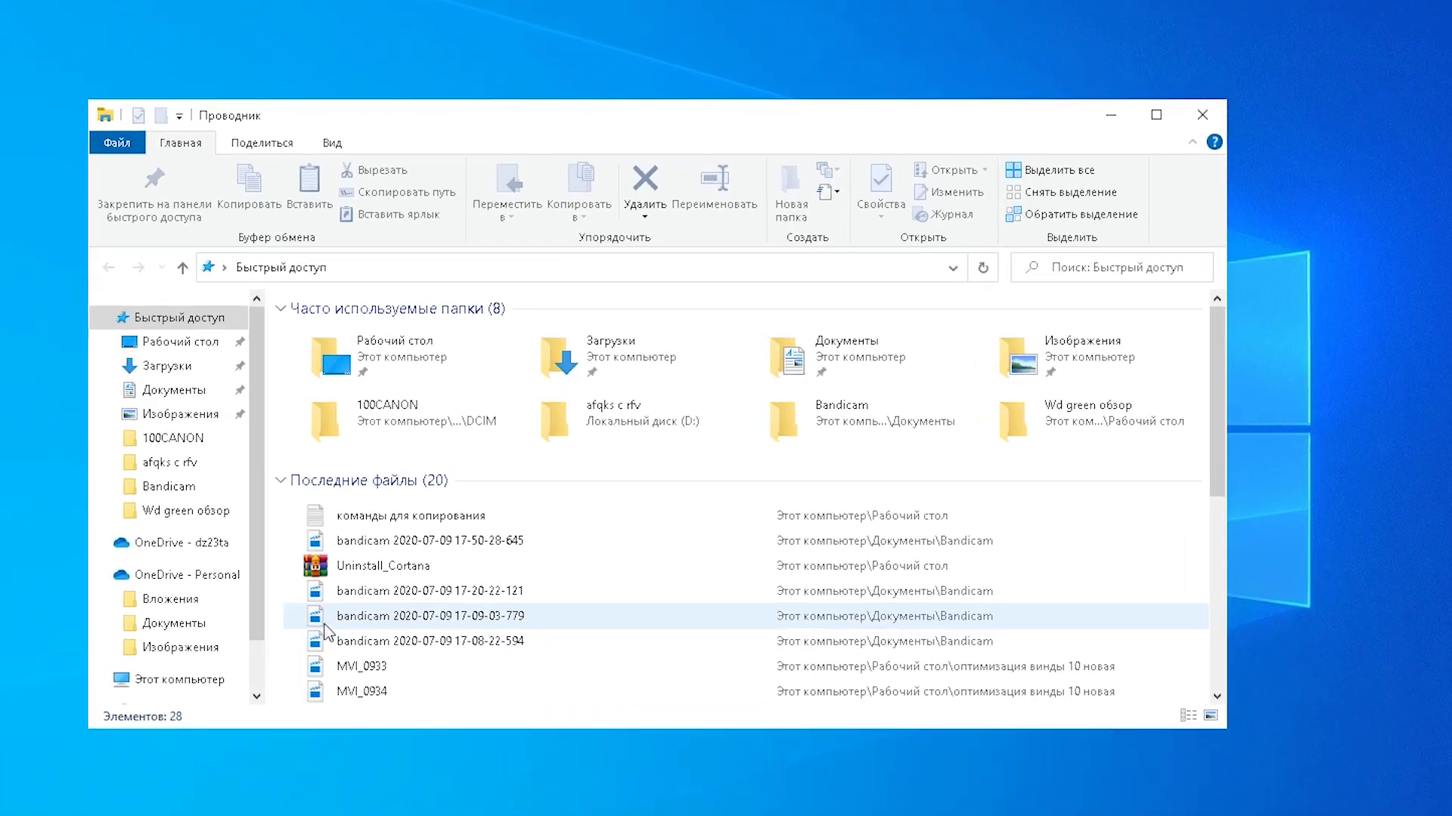
click(263, 620)
right_click(591, 614)
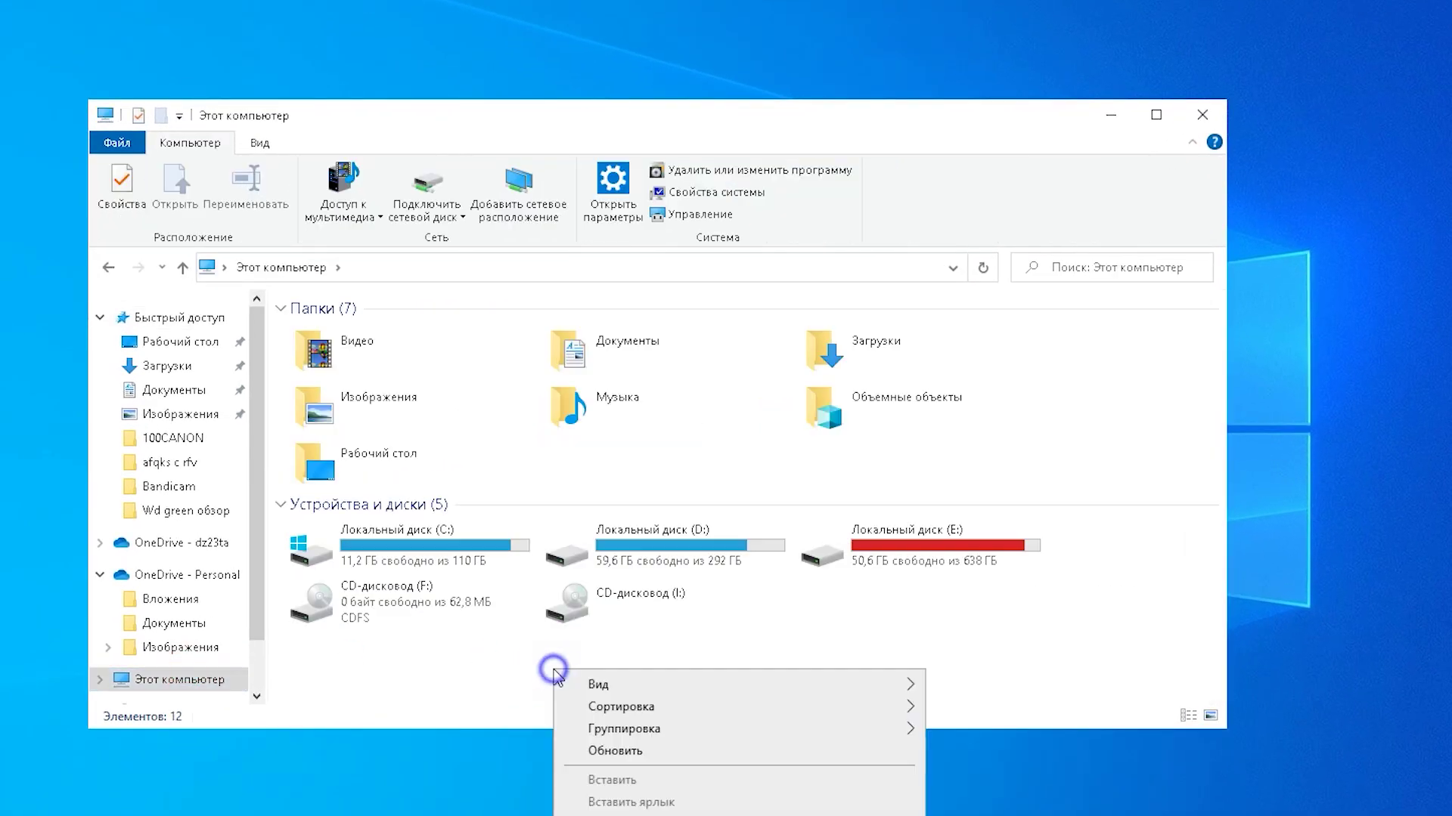
click(455, 558)
right_click(457, 542)
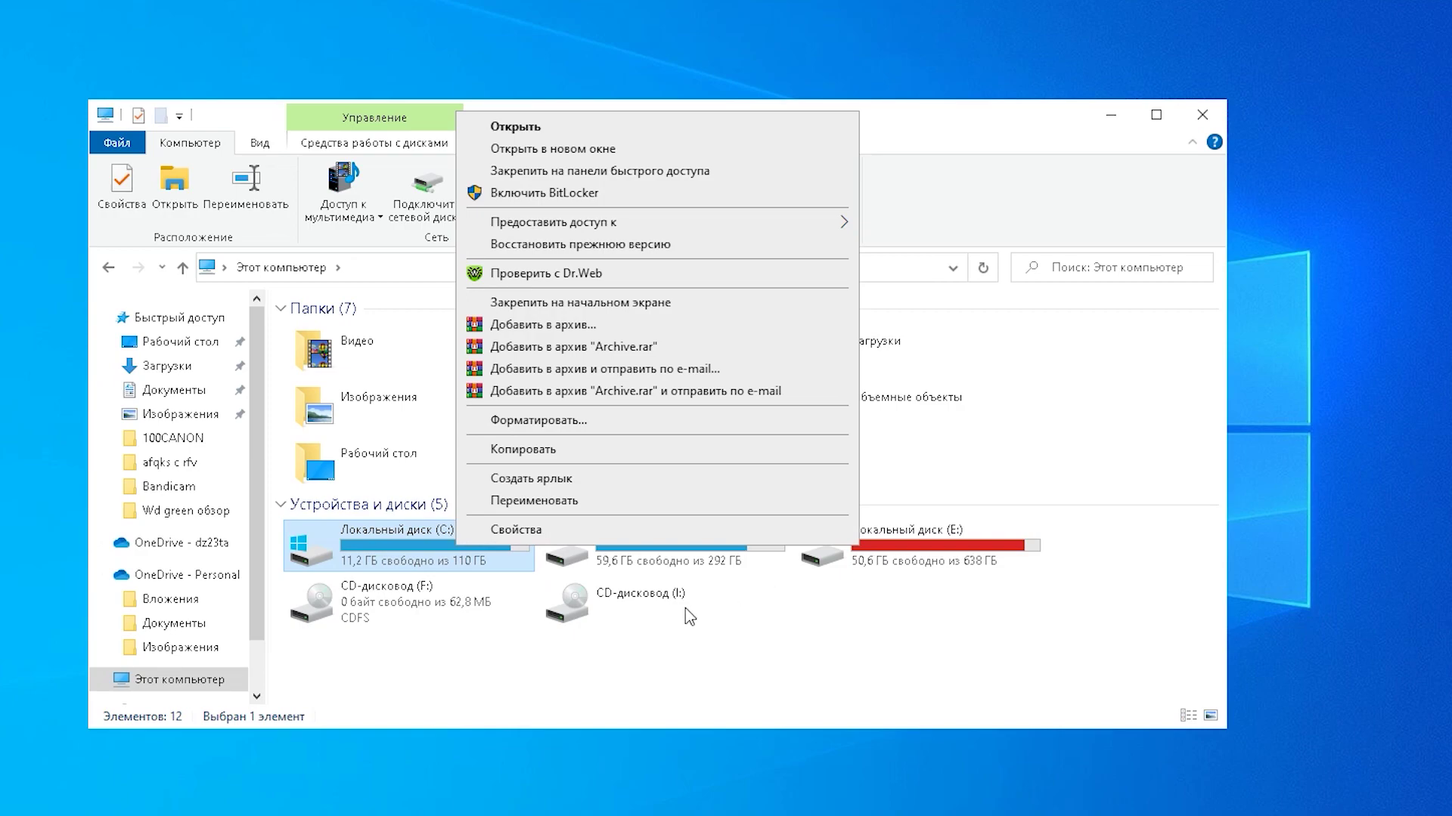
click(567, 533)
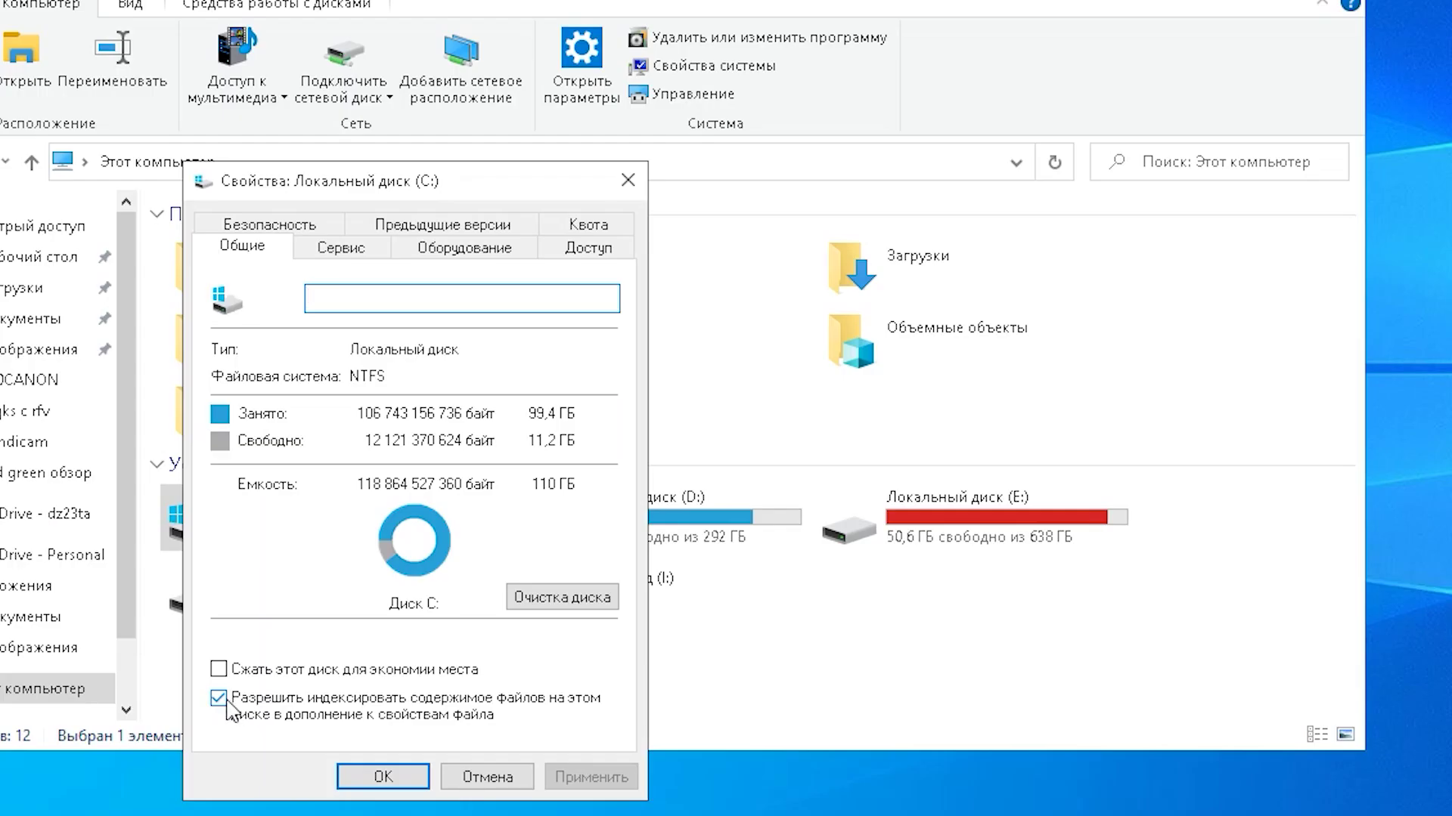
Step: Disable content indexing on drive C: and apply the change to the drive with all its subfolders and files
click(224, 699)
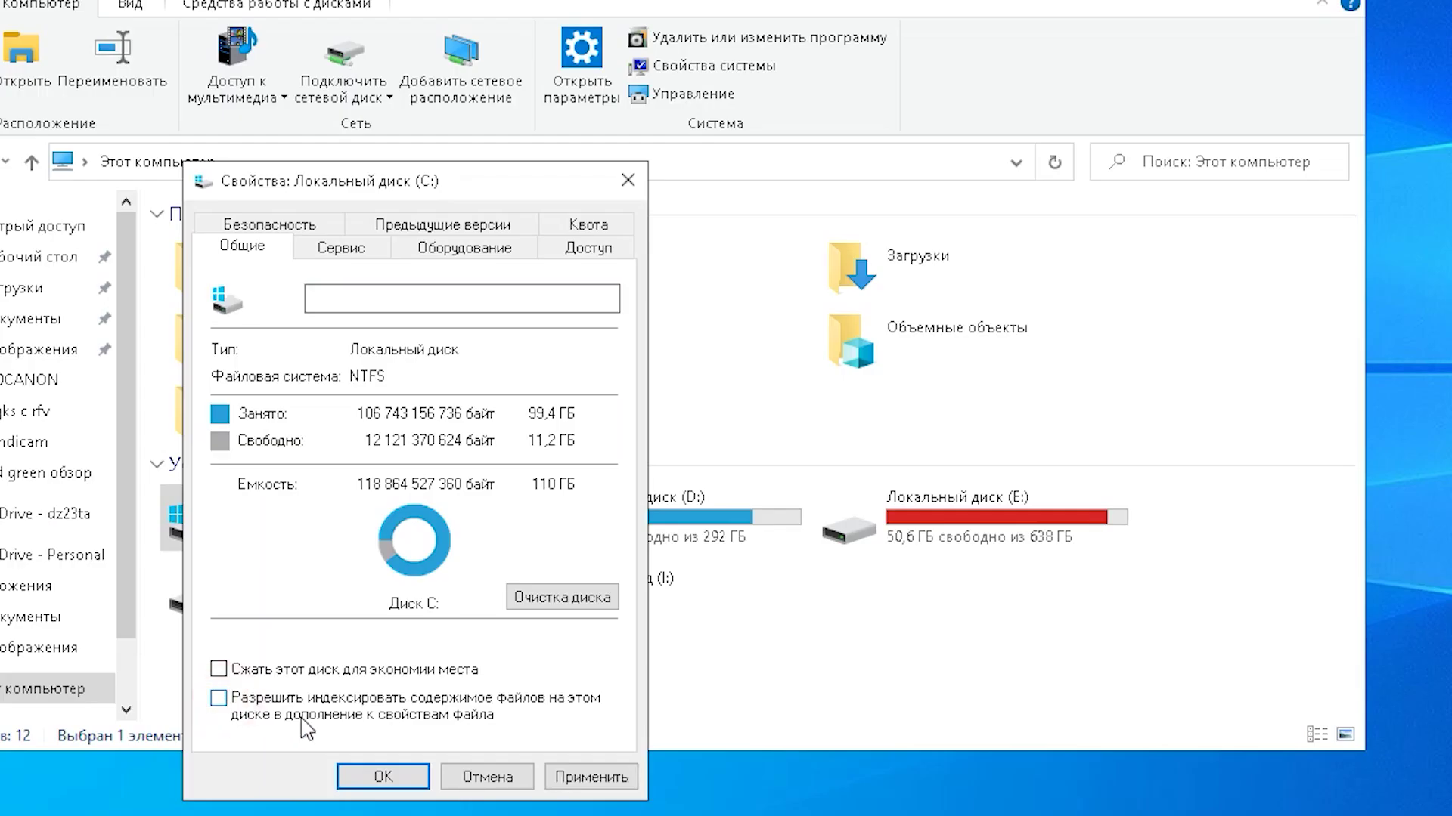
click(596, 777)
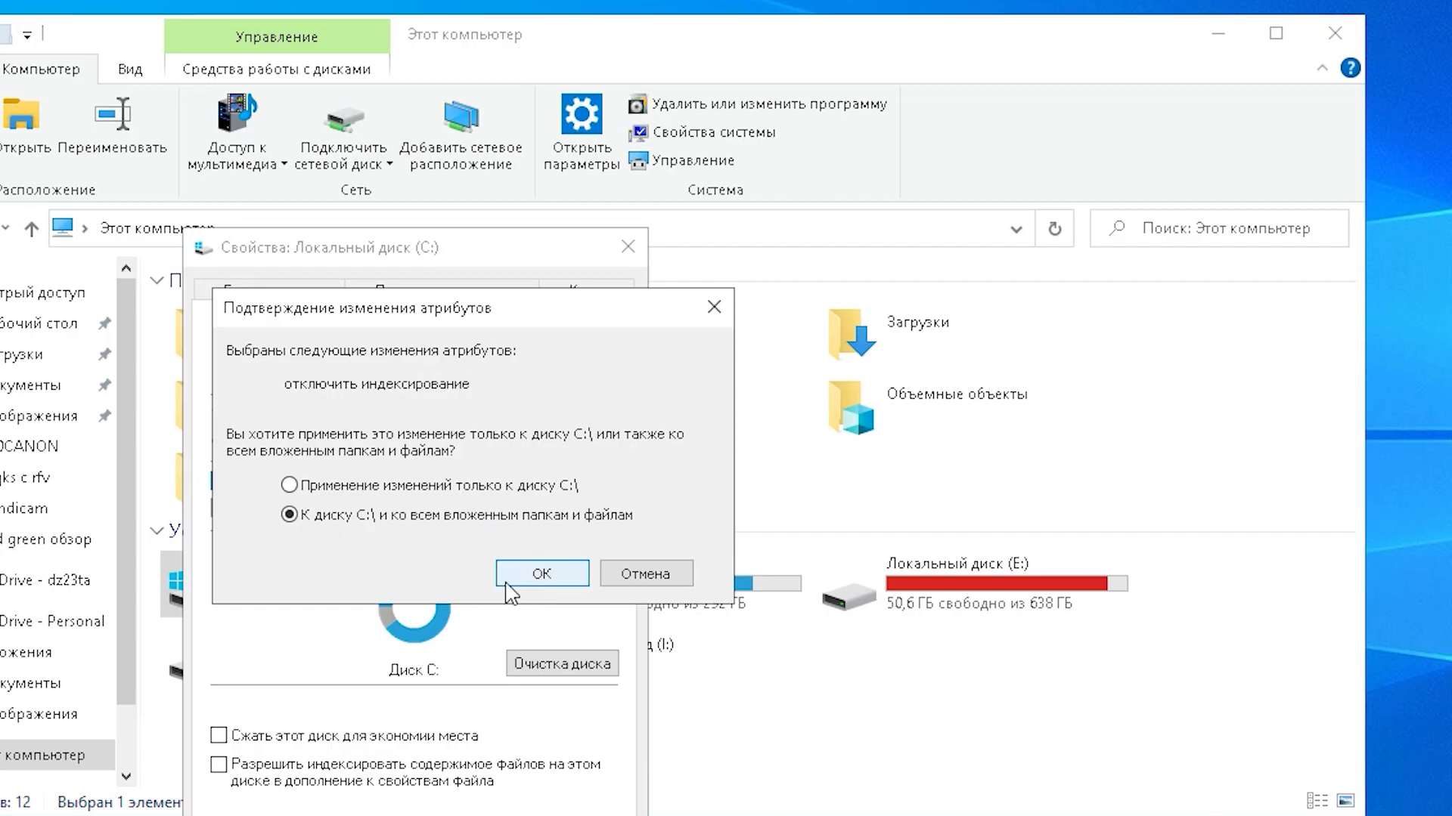
click(617, 505)
click(766, 452)
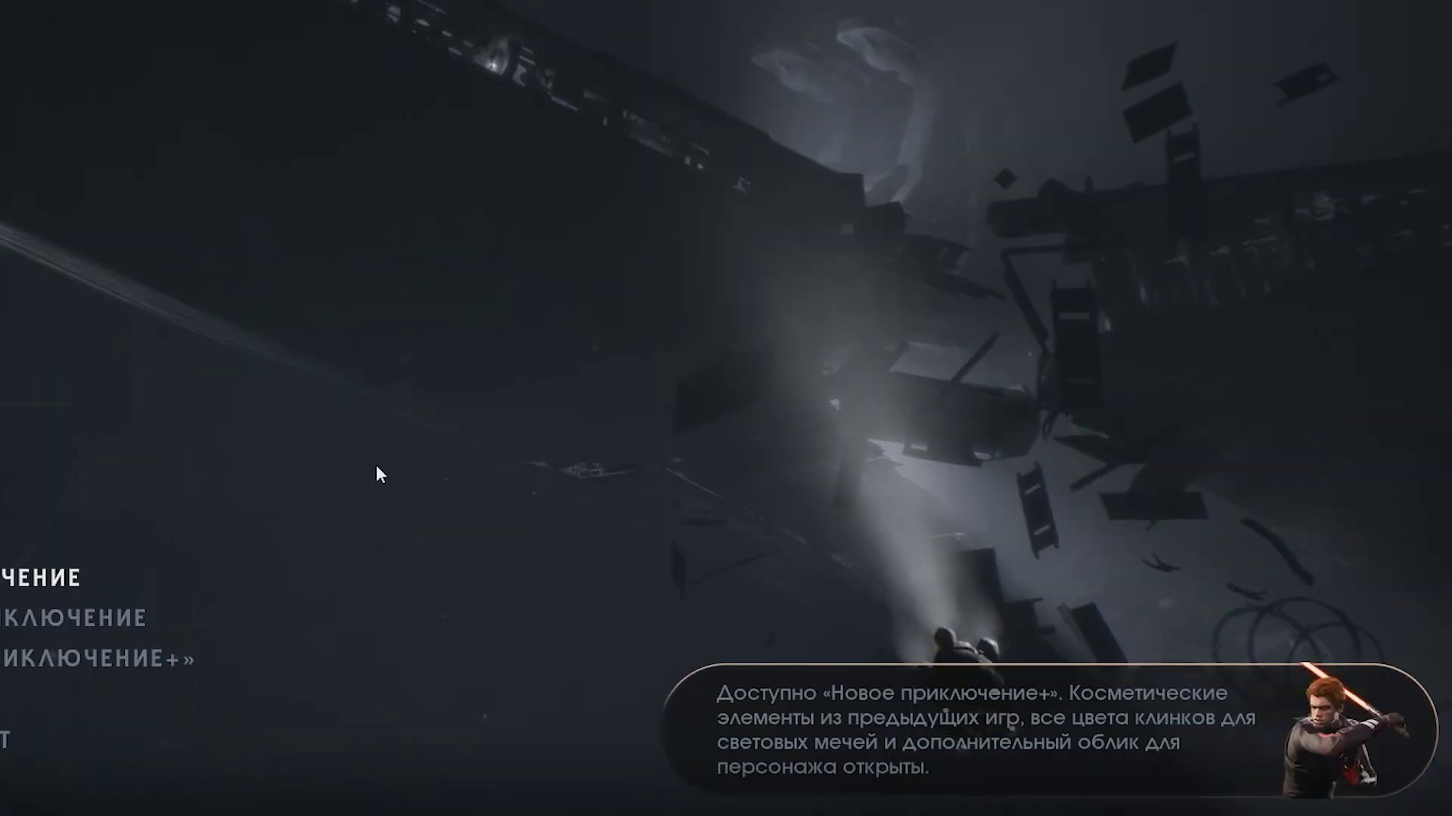
key(super+g)
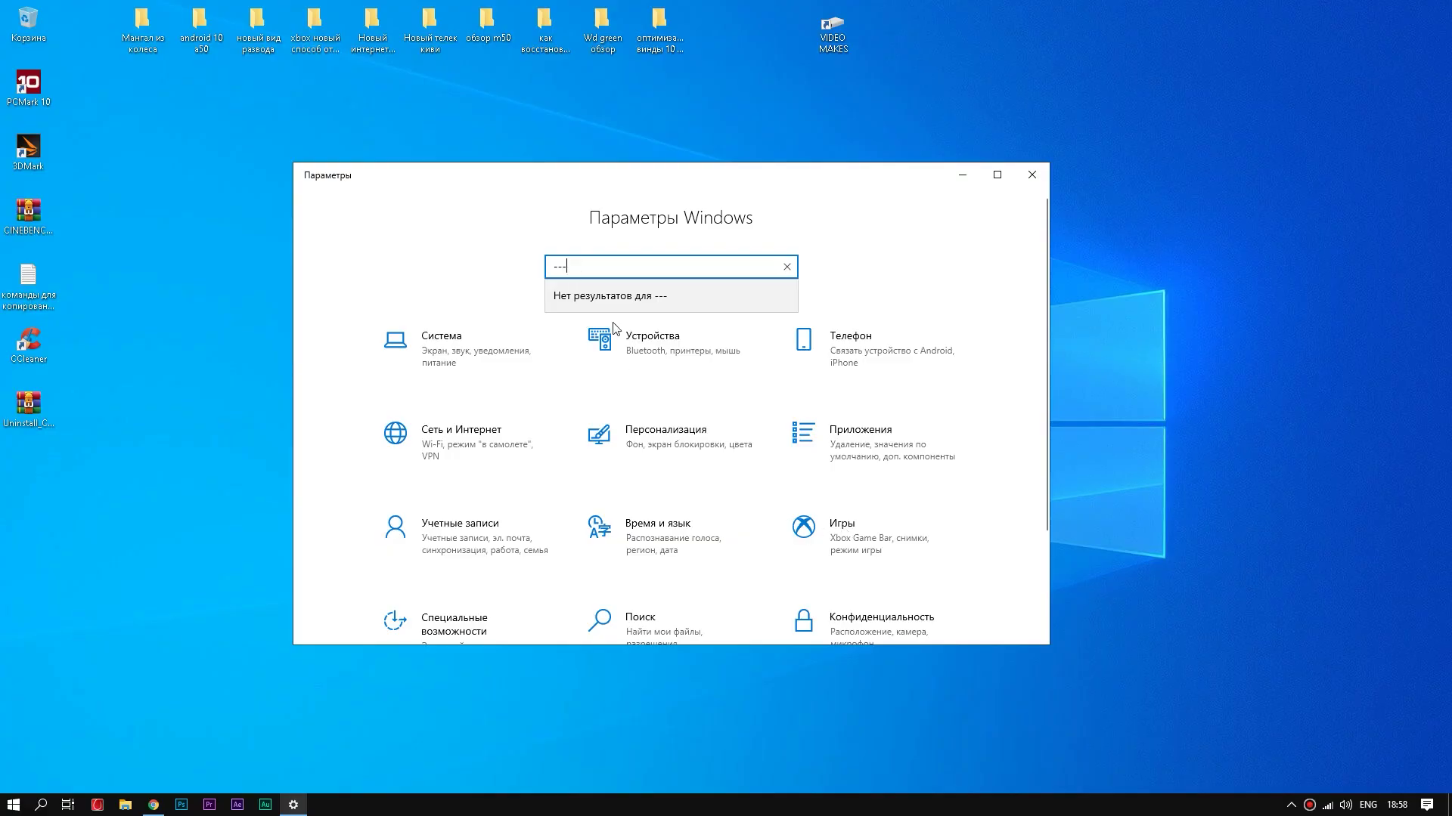
Step: Turn off Xbox Game Bar and its opening by the gamepad button in the Gaming settings
click(841, 546)
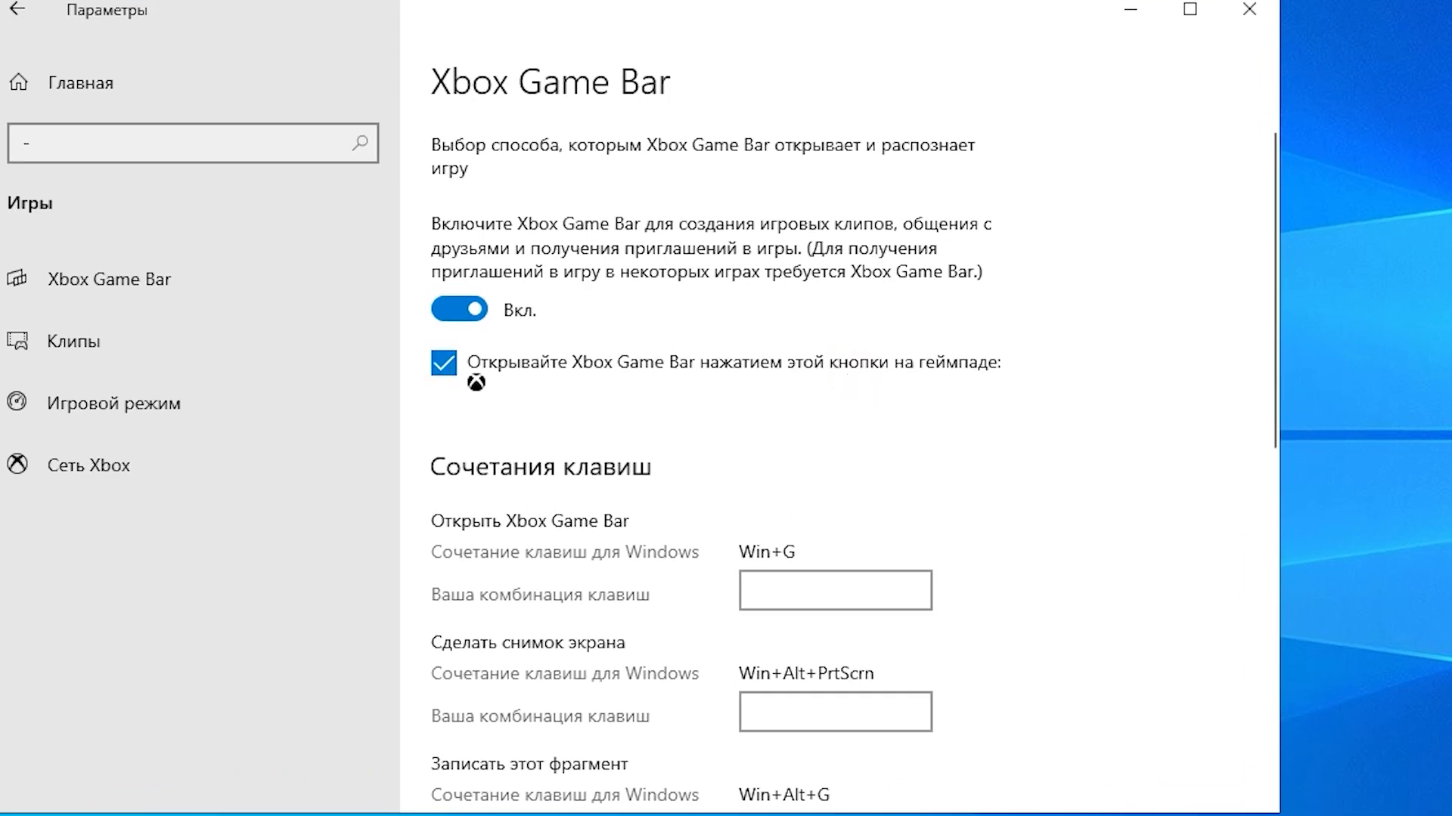
click(467, 314)
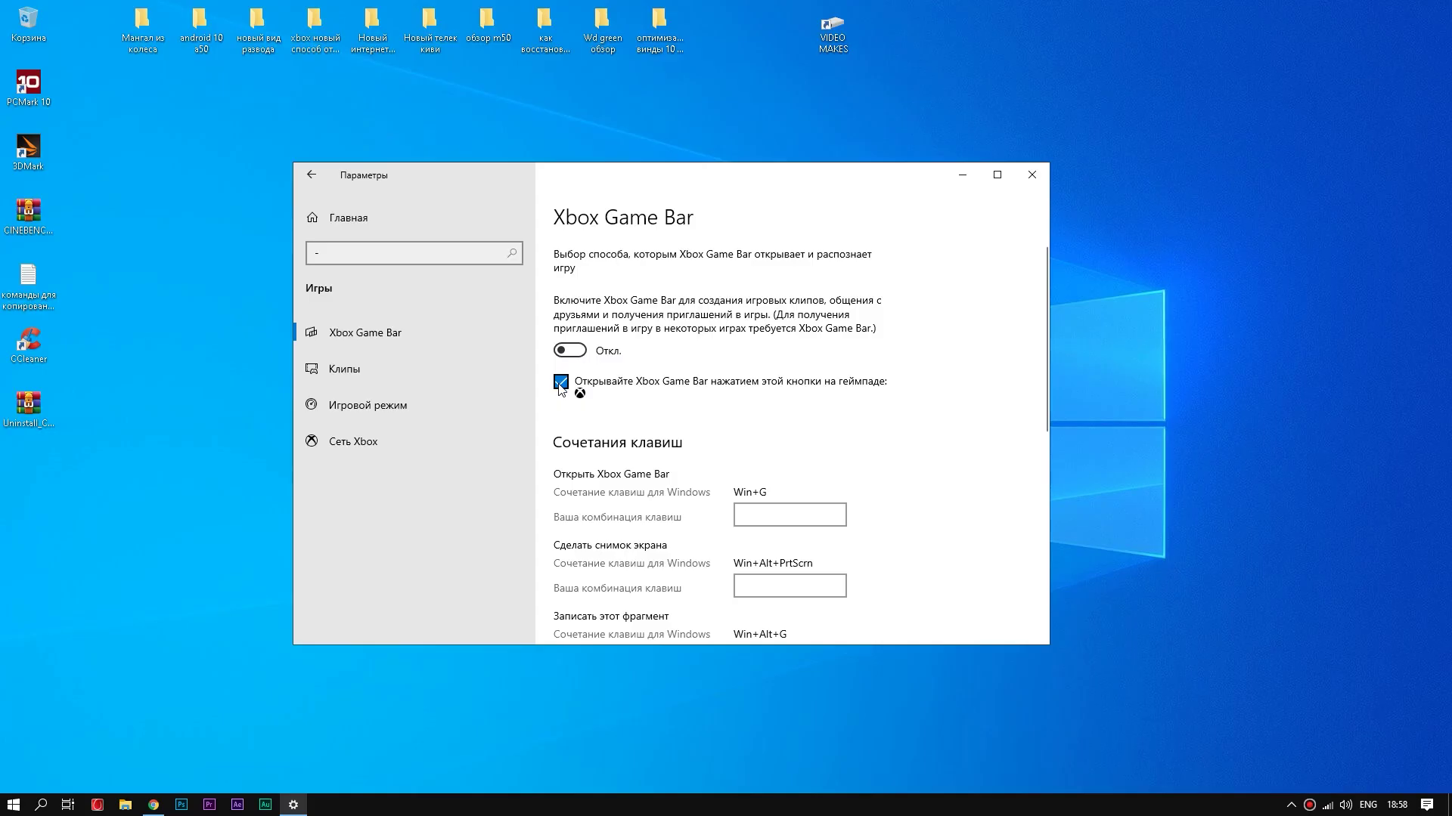
click(560, 384)
scroll(592, 396, down, 6)
Step: Turn off background recording during games in the Clips settings and open the Game Mode page
click(341, 377)
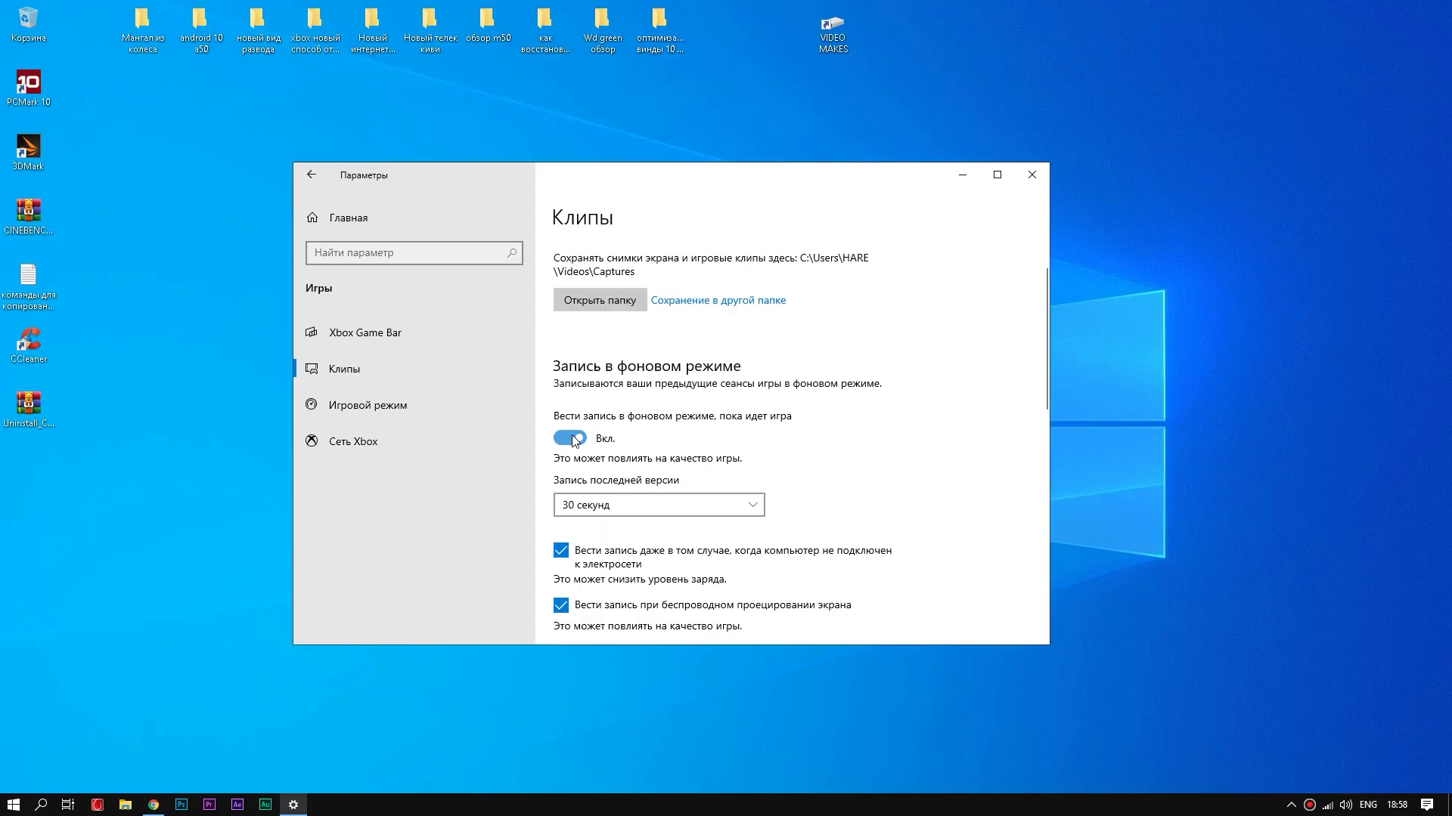
click(572, 438)
scroll(617, 481, down, 10)
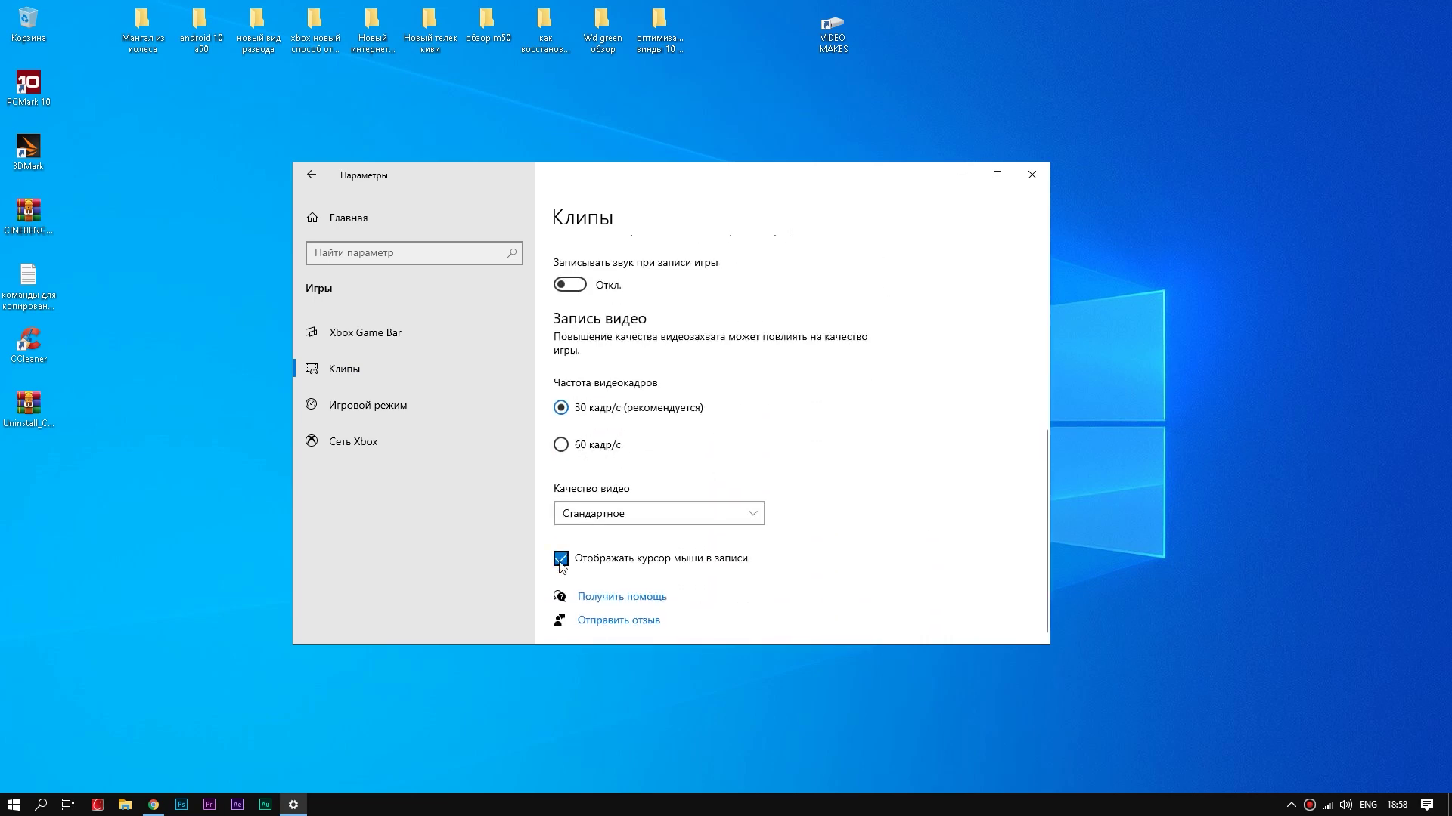
click(363, 409)
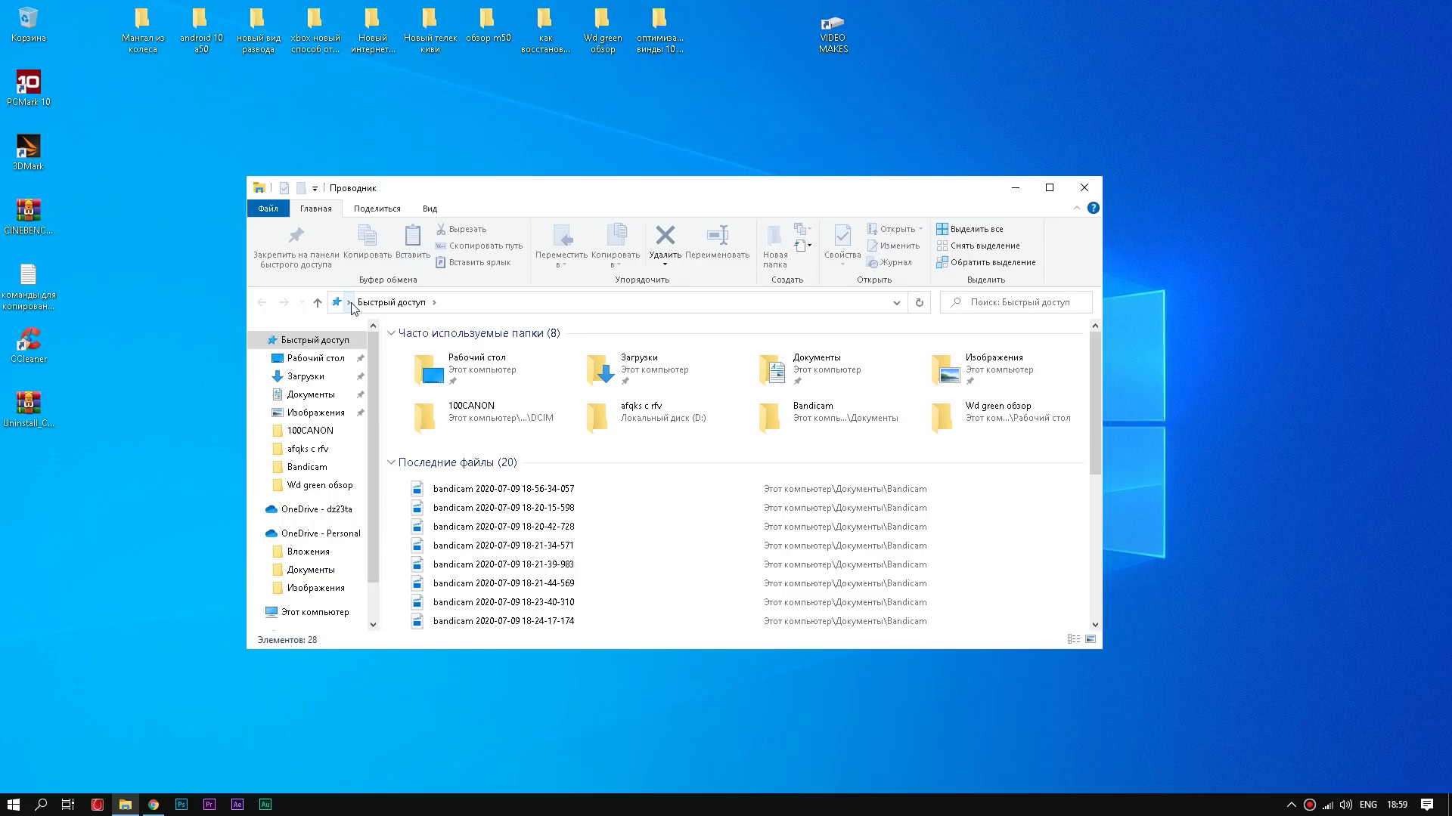
Step: Open Control Panel from File Explorer and display all its items as large icons
click(348, 302)
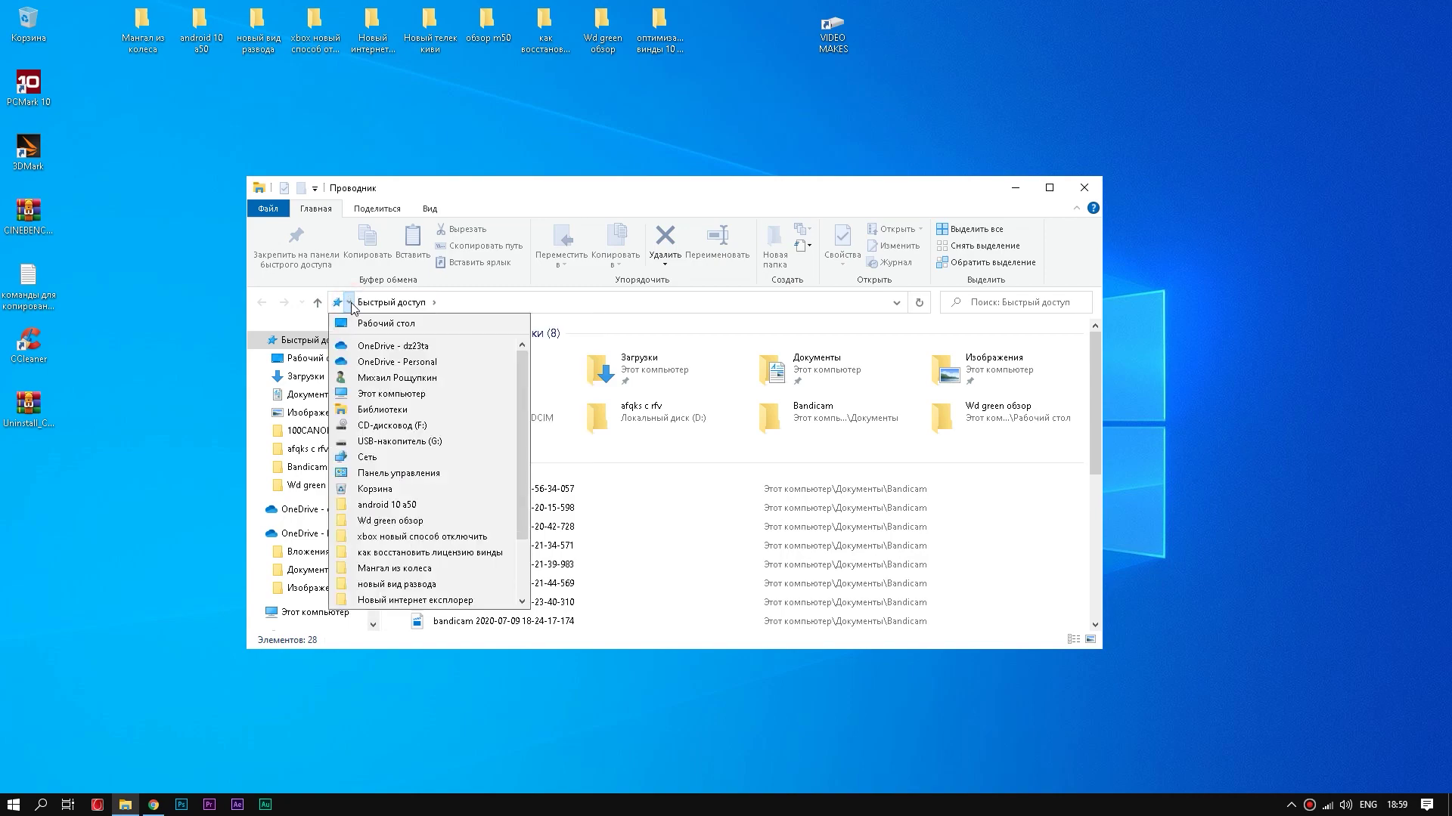
click(398, 472)
click(948, 76)
click(963, 116)
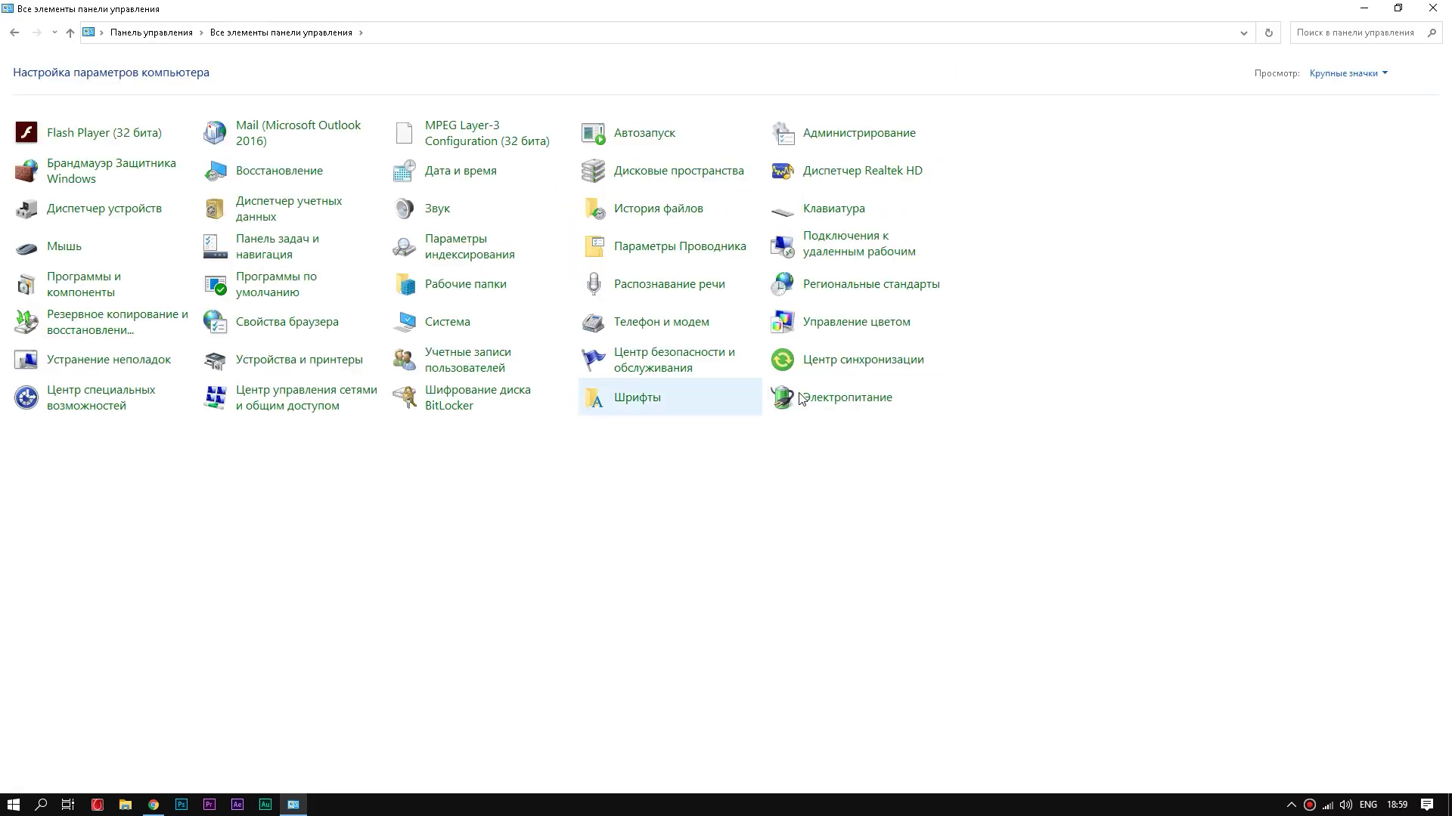
Step: Open Power Options in Control Panel and show the additional power plans
click(797, 395)
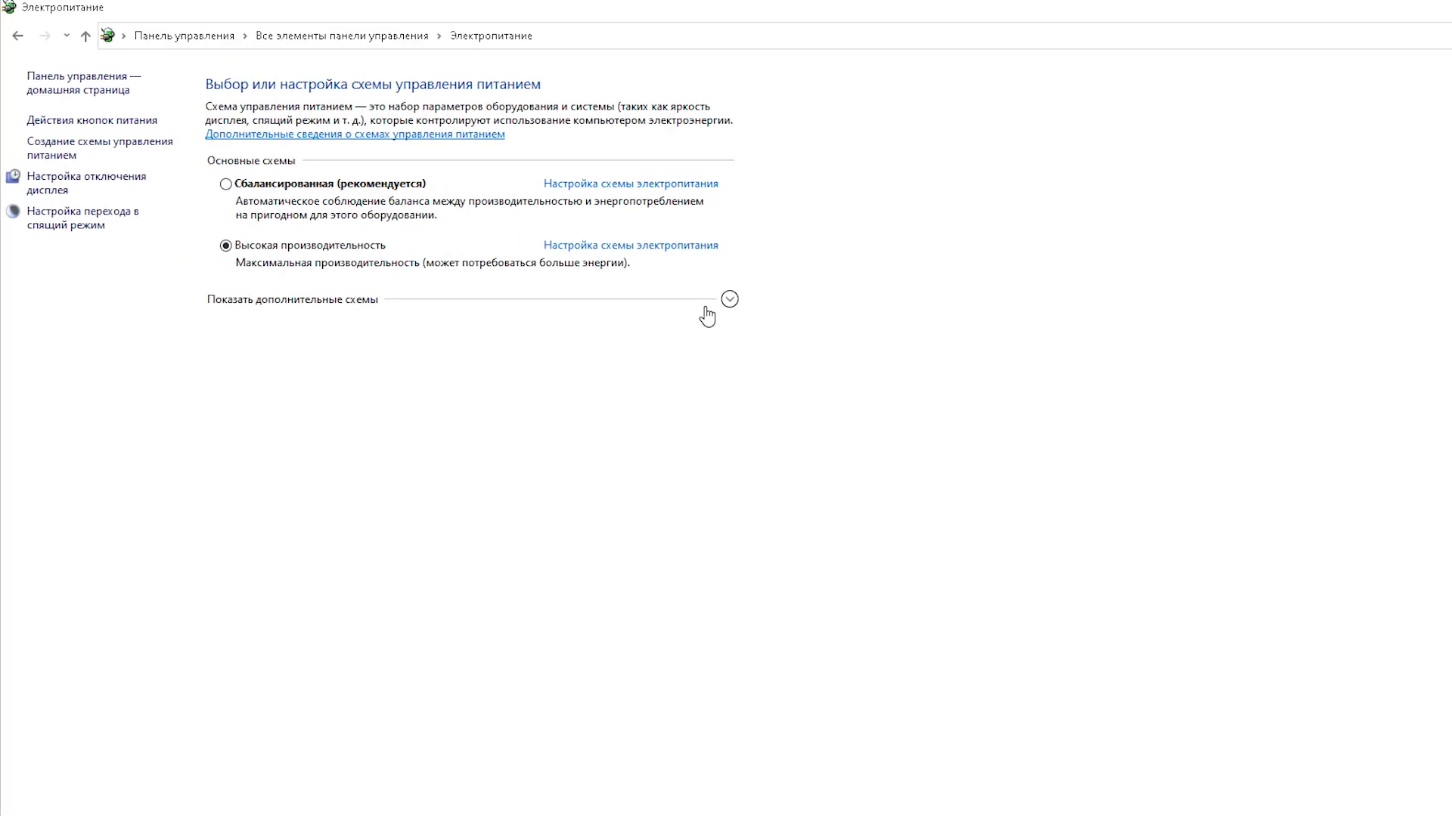
click(729, 299)
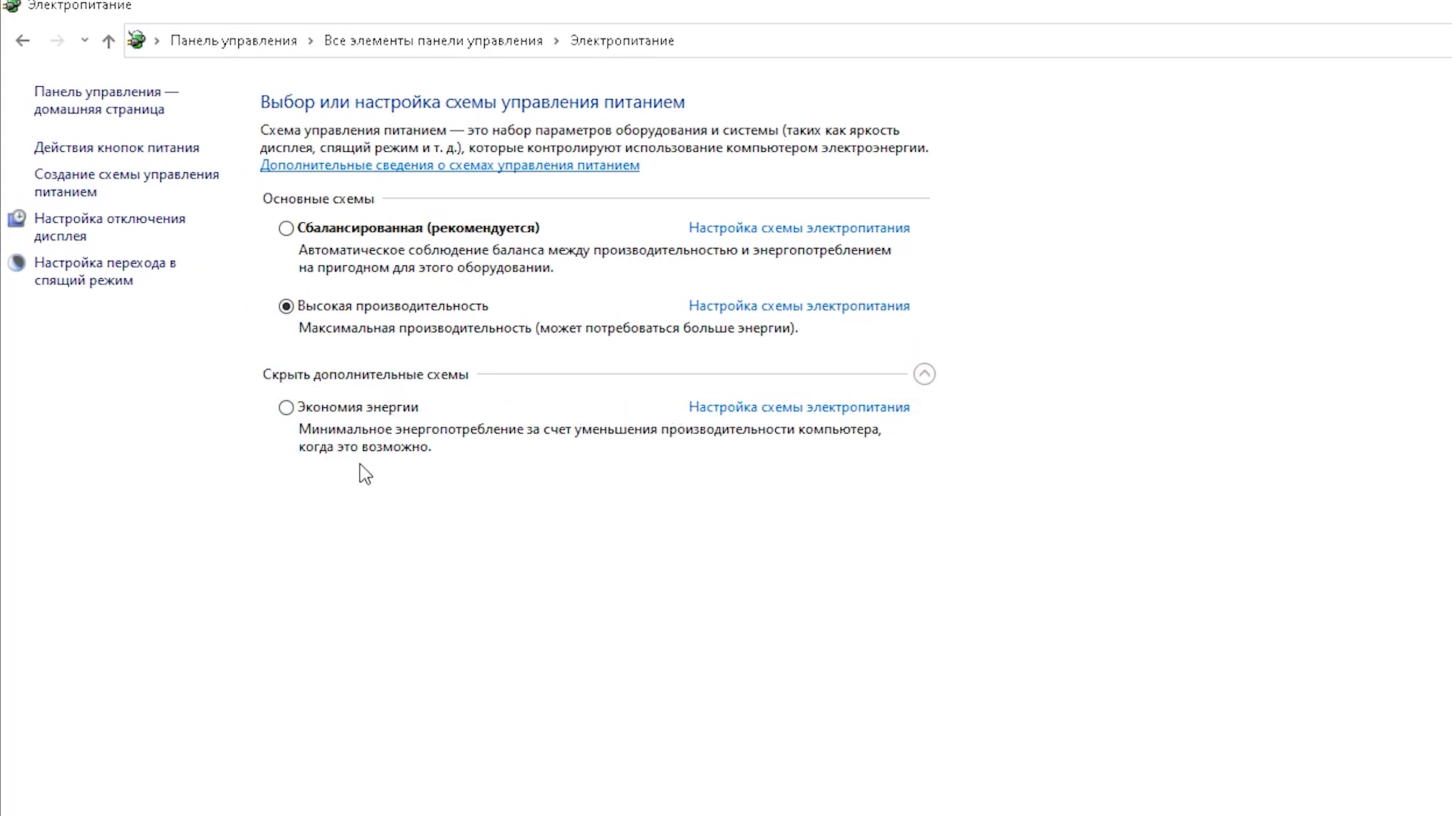
click(74, 183)
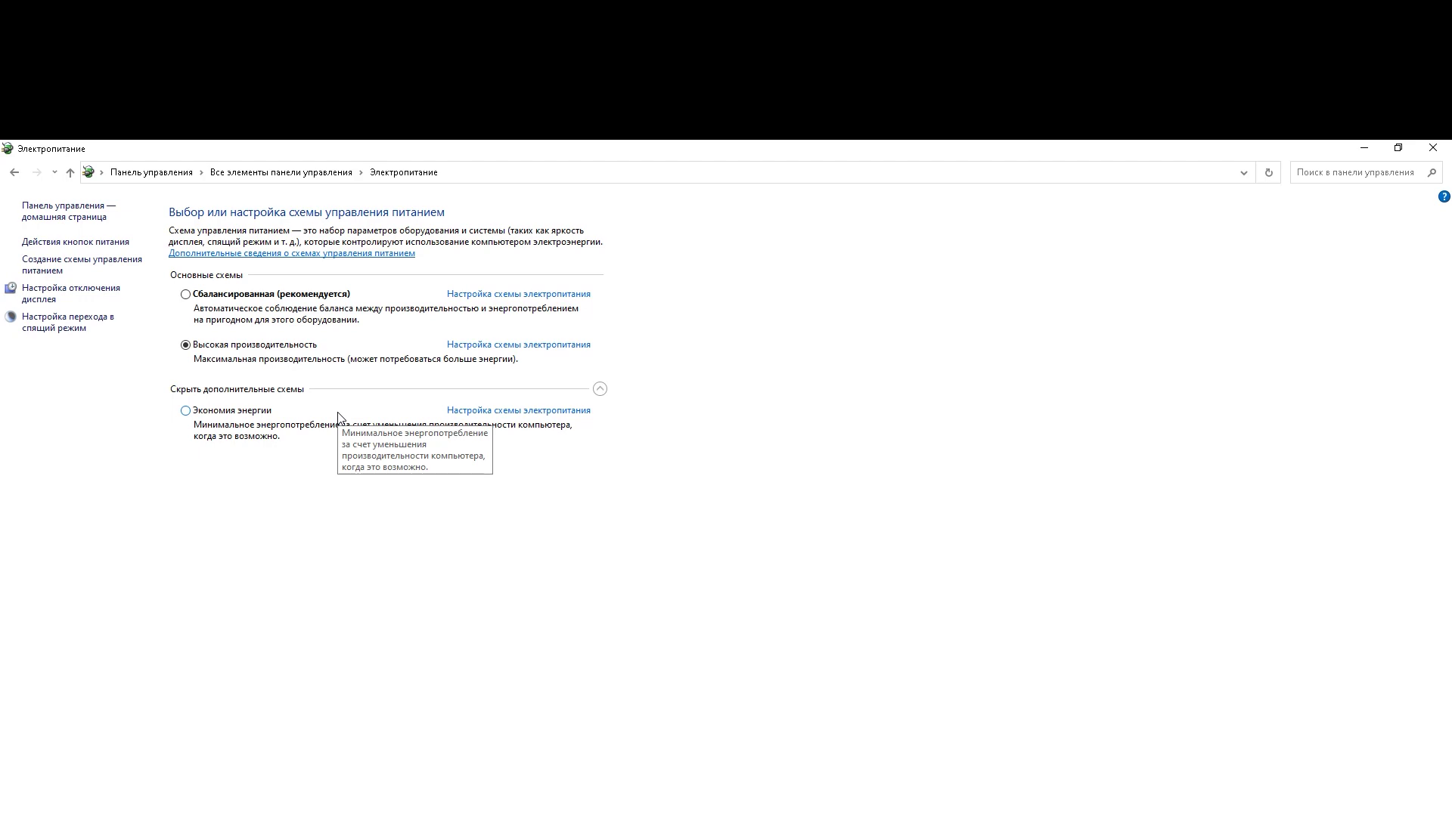
Step: In the High performance plan's advanced power settings, set the hard disk turn-off time to 0 minutes and apply it
click(514, 345)
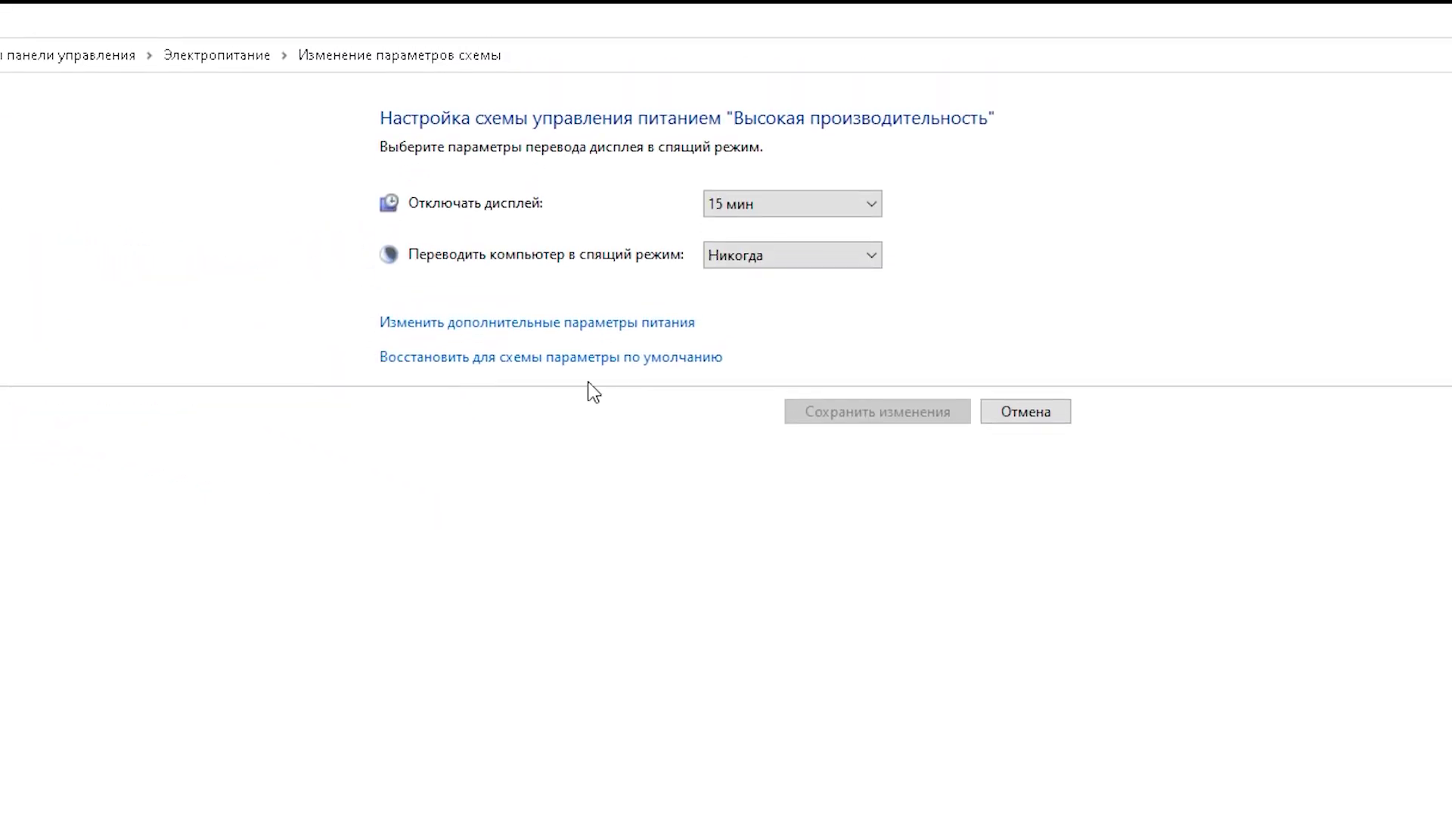
click(468, 325)
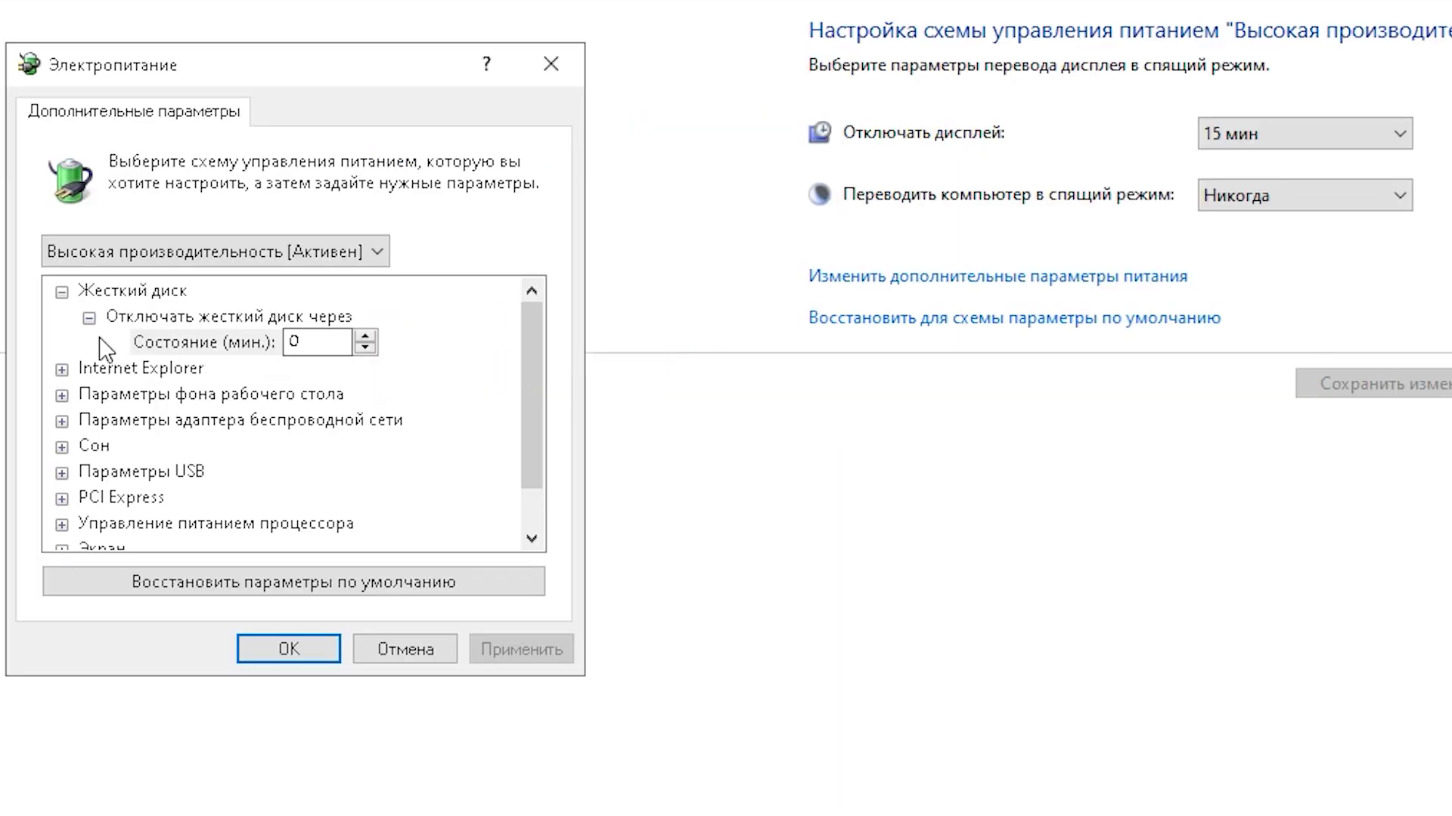
click(308, 343)
click(307, 342)
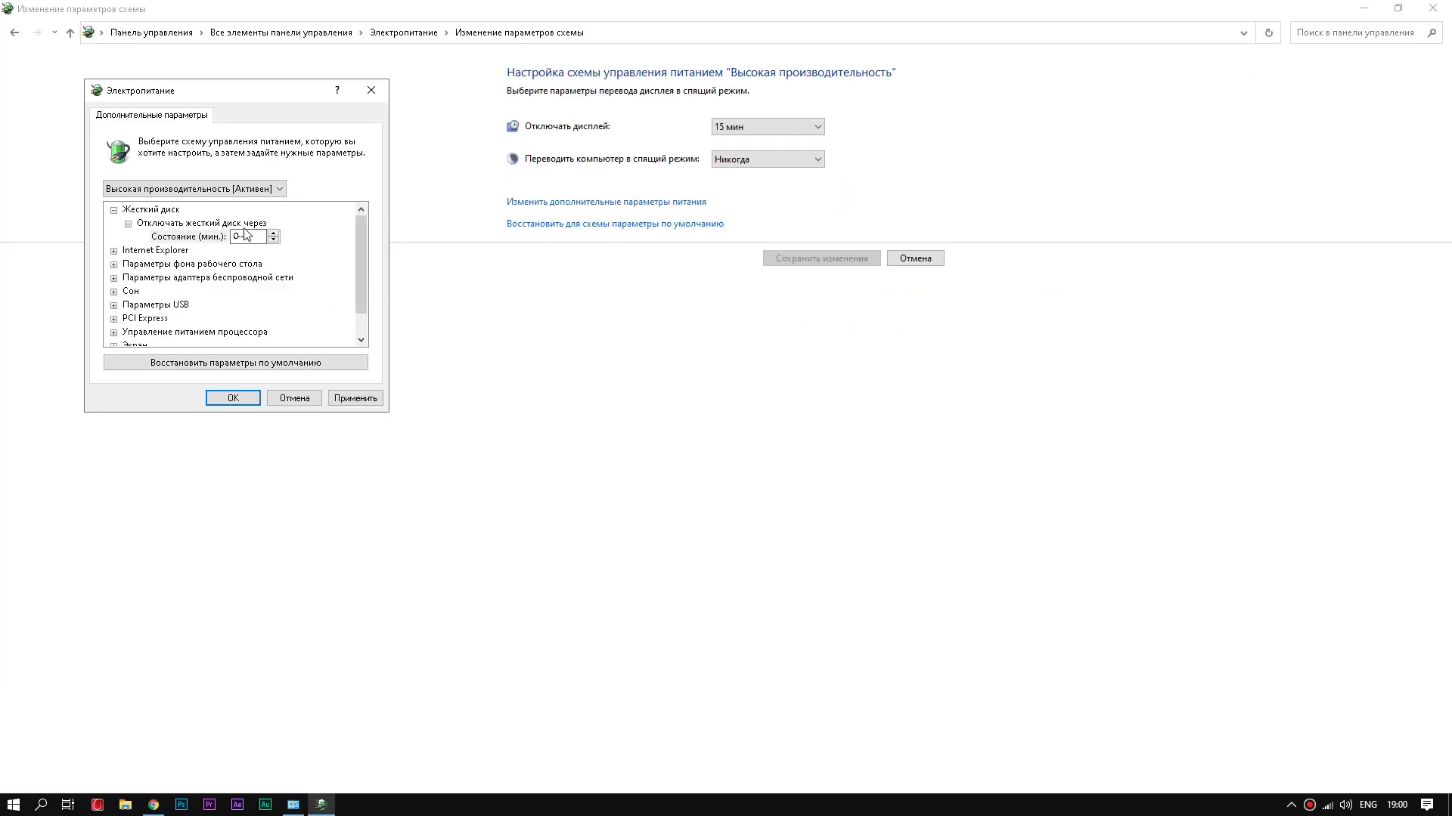
click(246, 236)
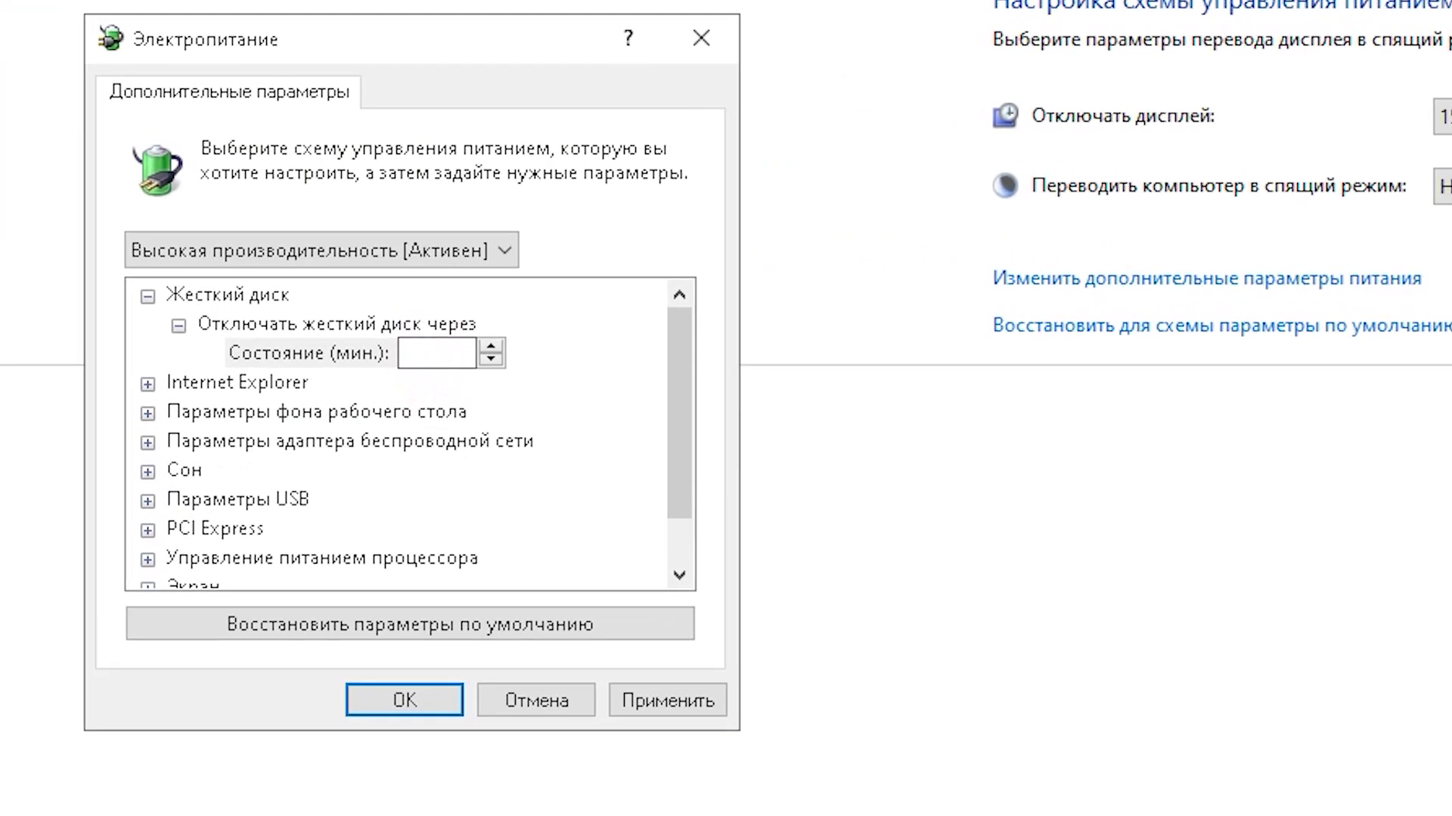
text(9999)
key(BackSpace)
key(BackSpace)
key(BackSpace)
key(BackSpace)
key(BackSpace)
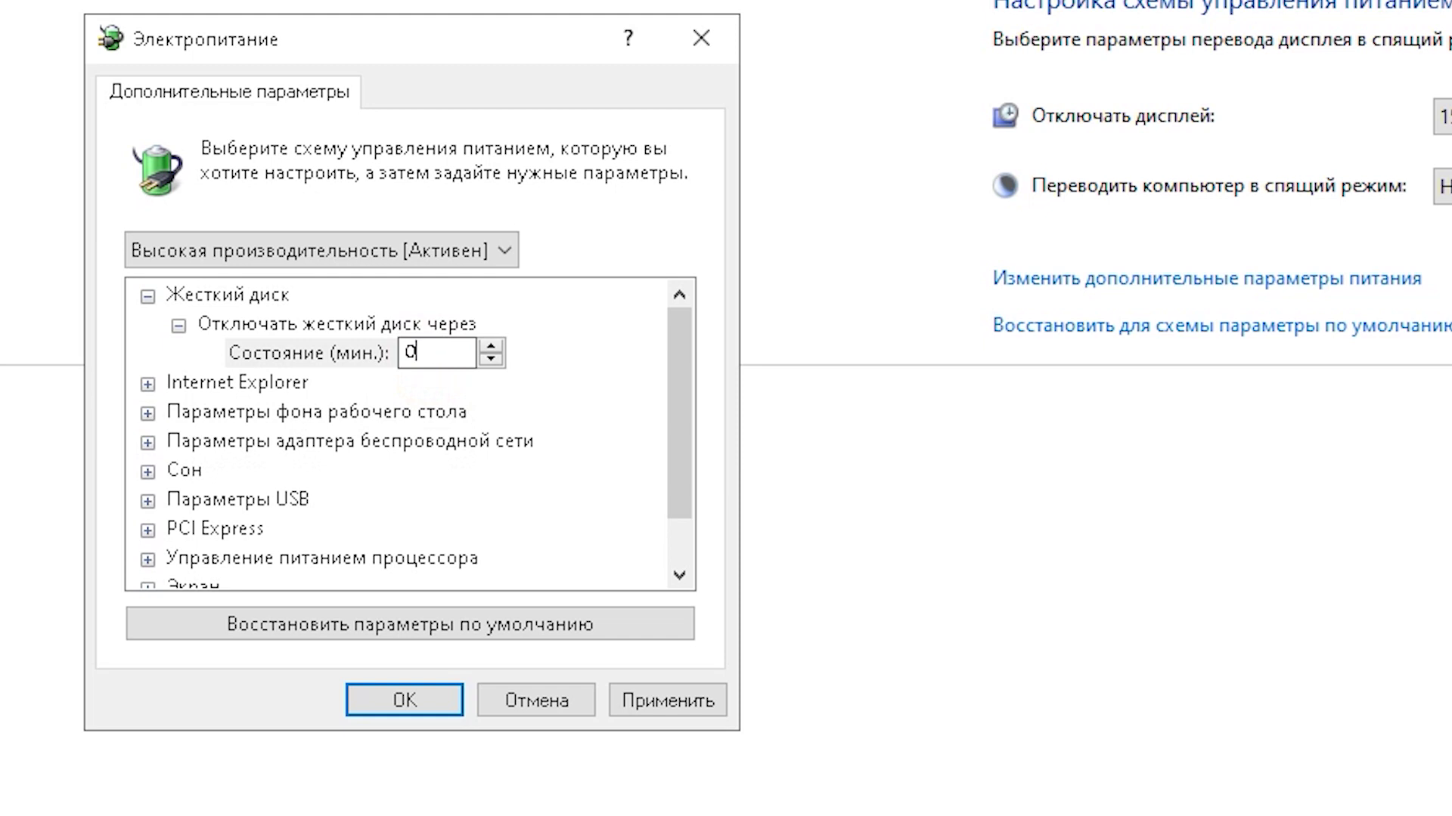
click(668, 702)
click(232, 399)
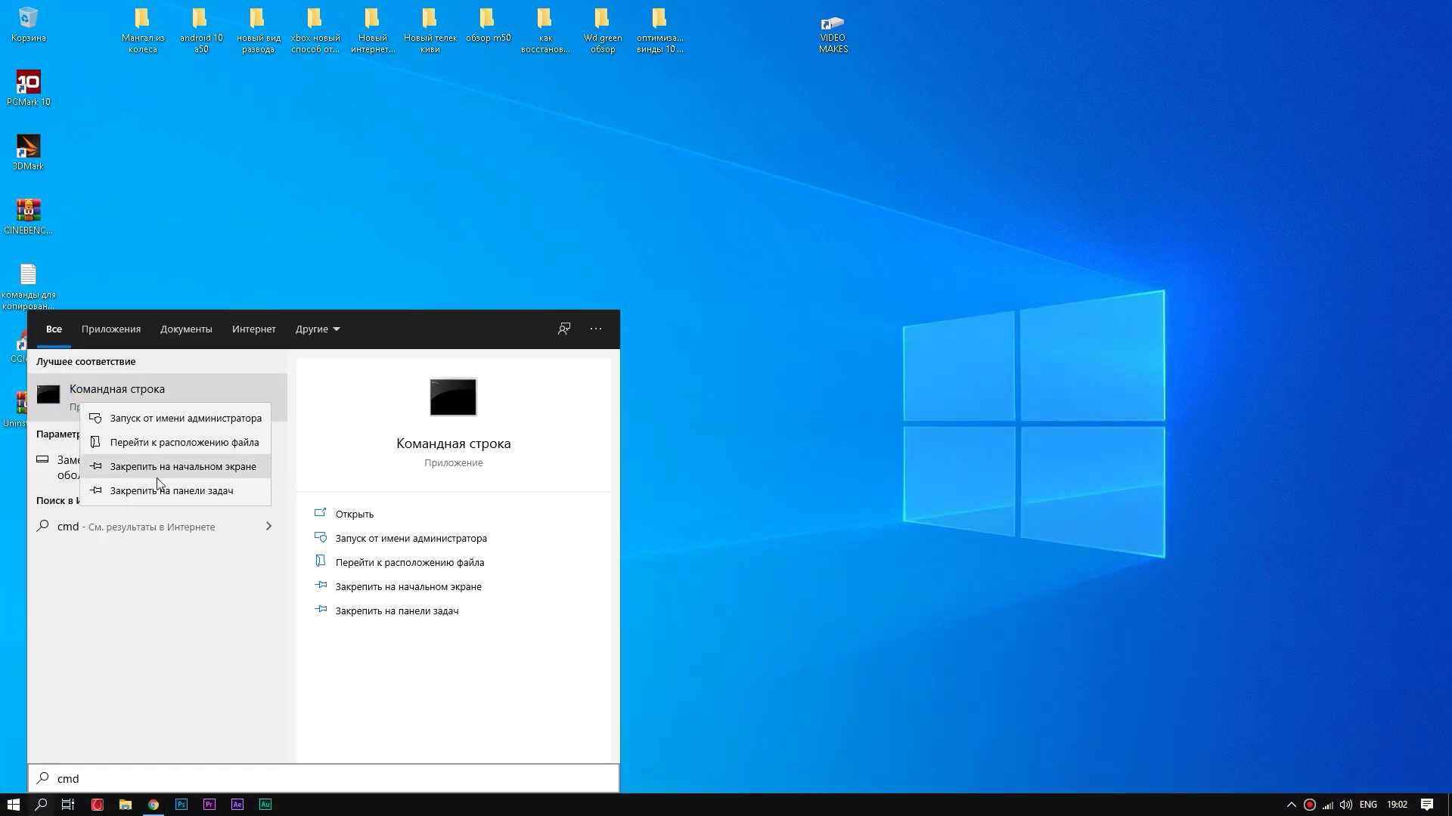
Step: Open Command Prompt as administrator and copy the command "powercfg -h off" from the desktop text file "команды для копирования"
click(146, 422)
double_click(28, 280)
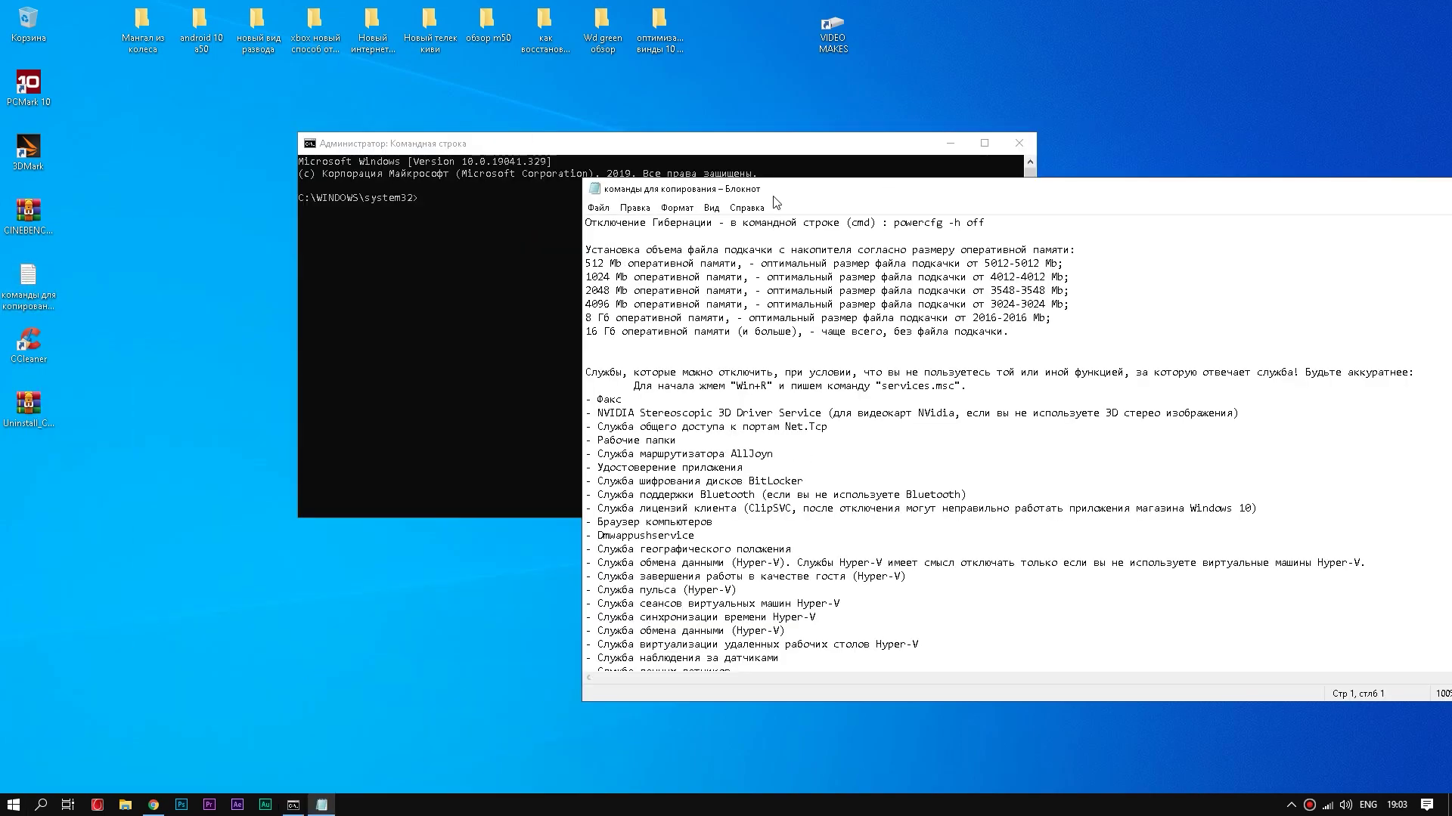
drag(985, 223, 892, 223)
right_click(893, 221)
click(926, 261)
Step: Paste and run the copied command "powercfg -h off" in Command Prompt to disable hibernation
click(447, 224)
click(427, 198)
right_click(428, 198)
key(Return)
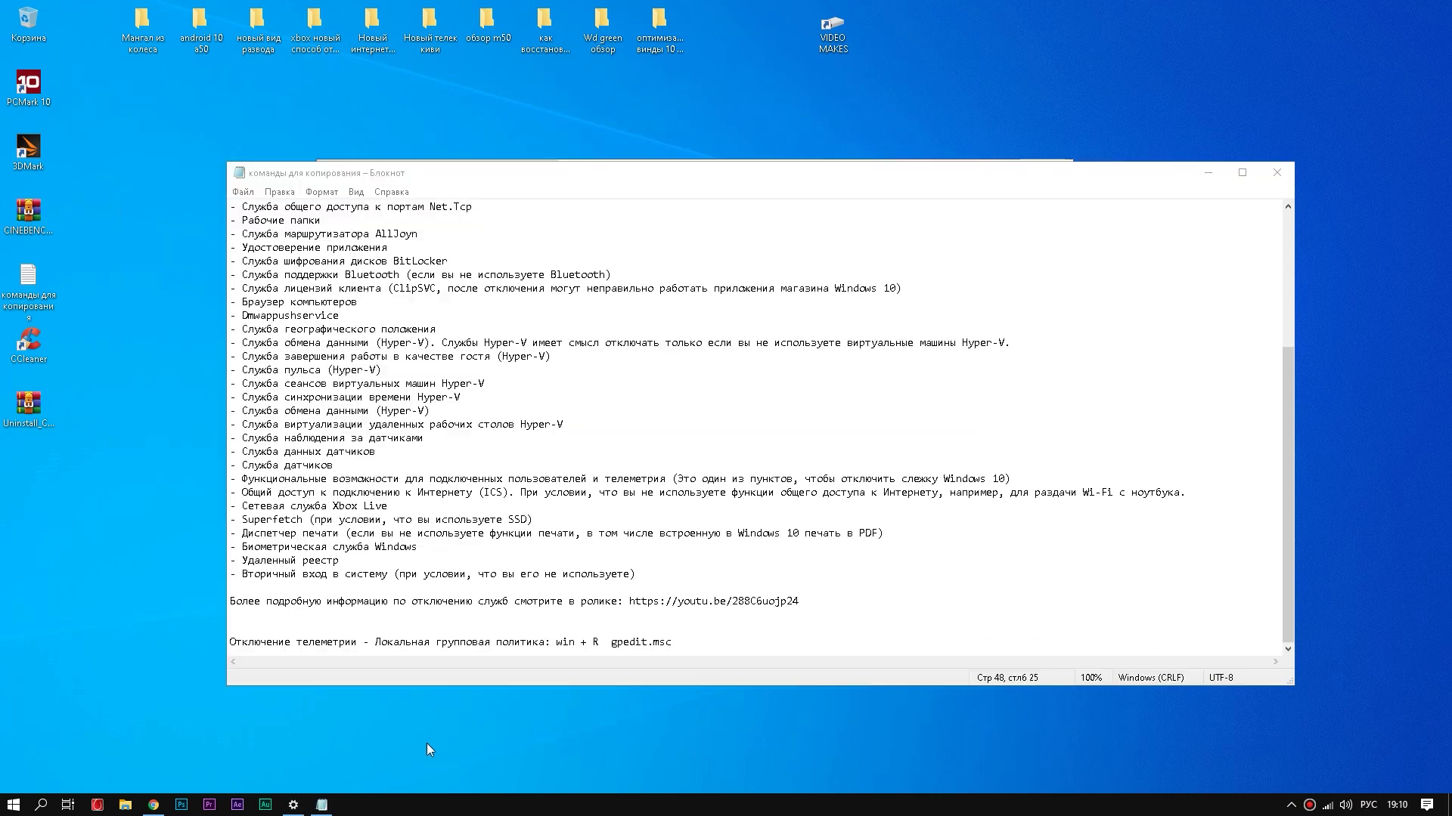
Step: Run gpedit.msc and open the data collection and preview builds folder under User Configuration, Administrative Templates, Windows Components
key(super+r)
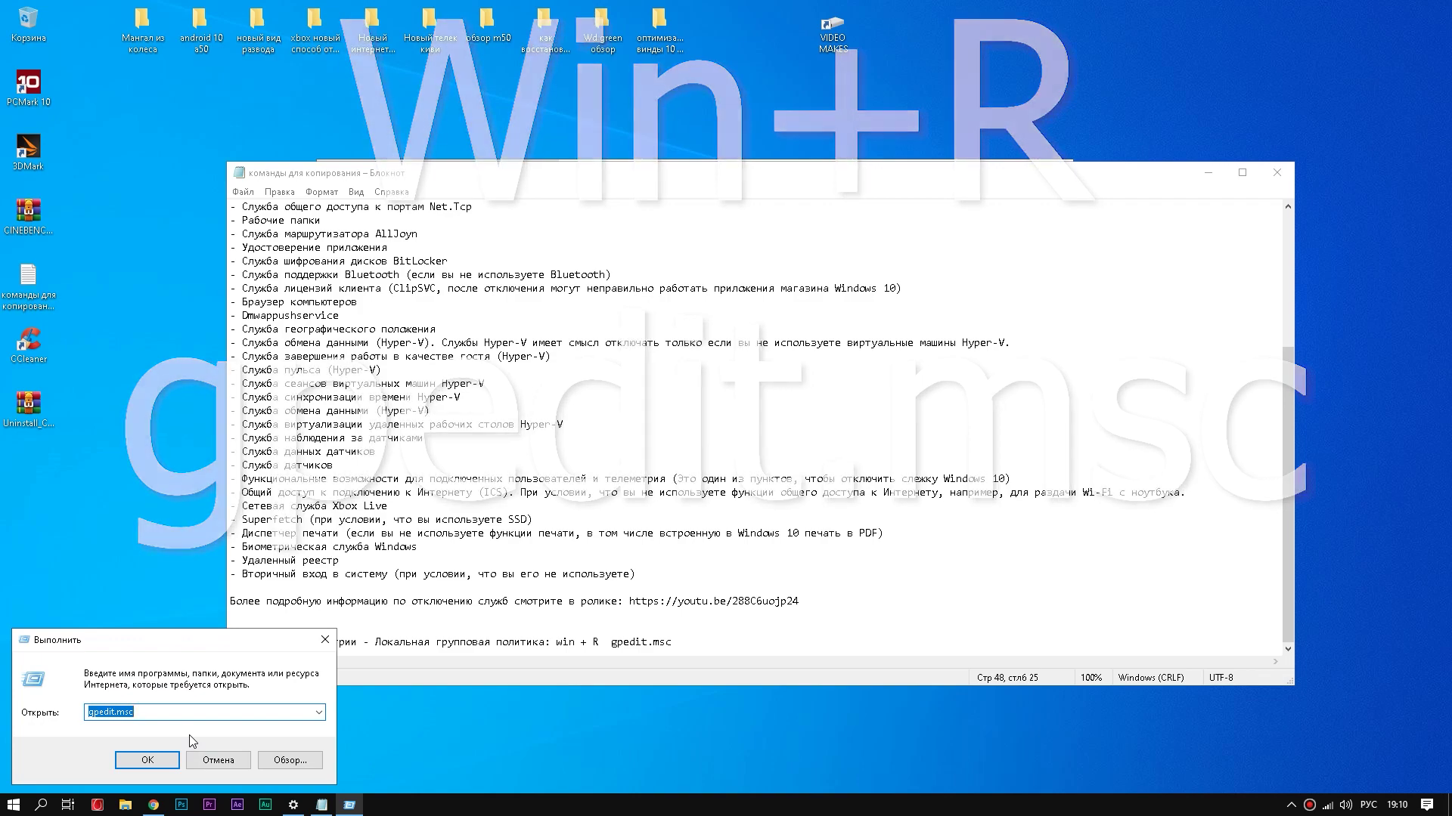
click(153, 758)
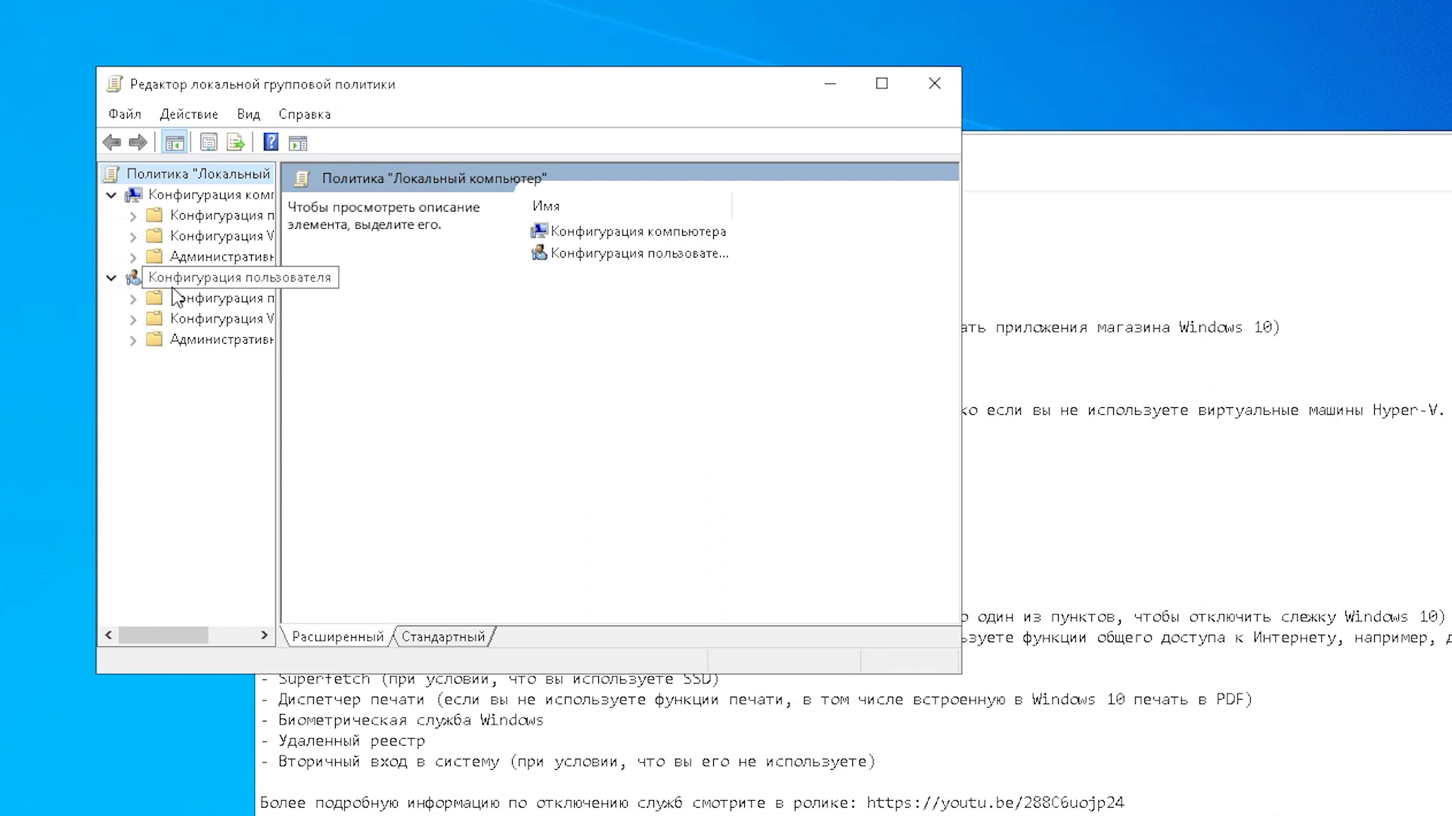
click(133, 340)
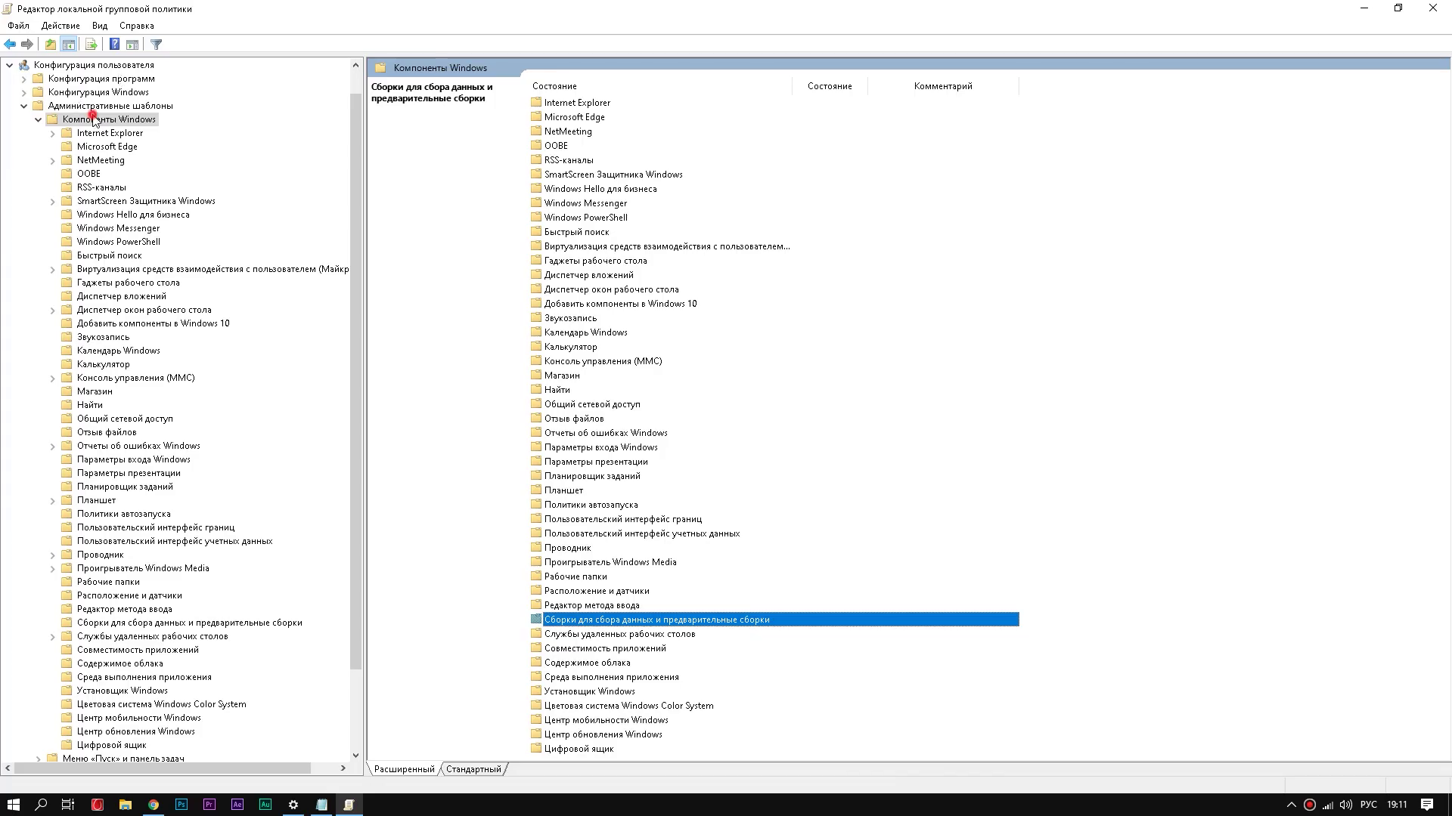
click(92, 119)
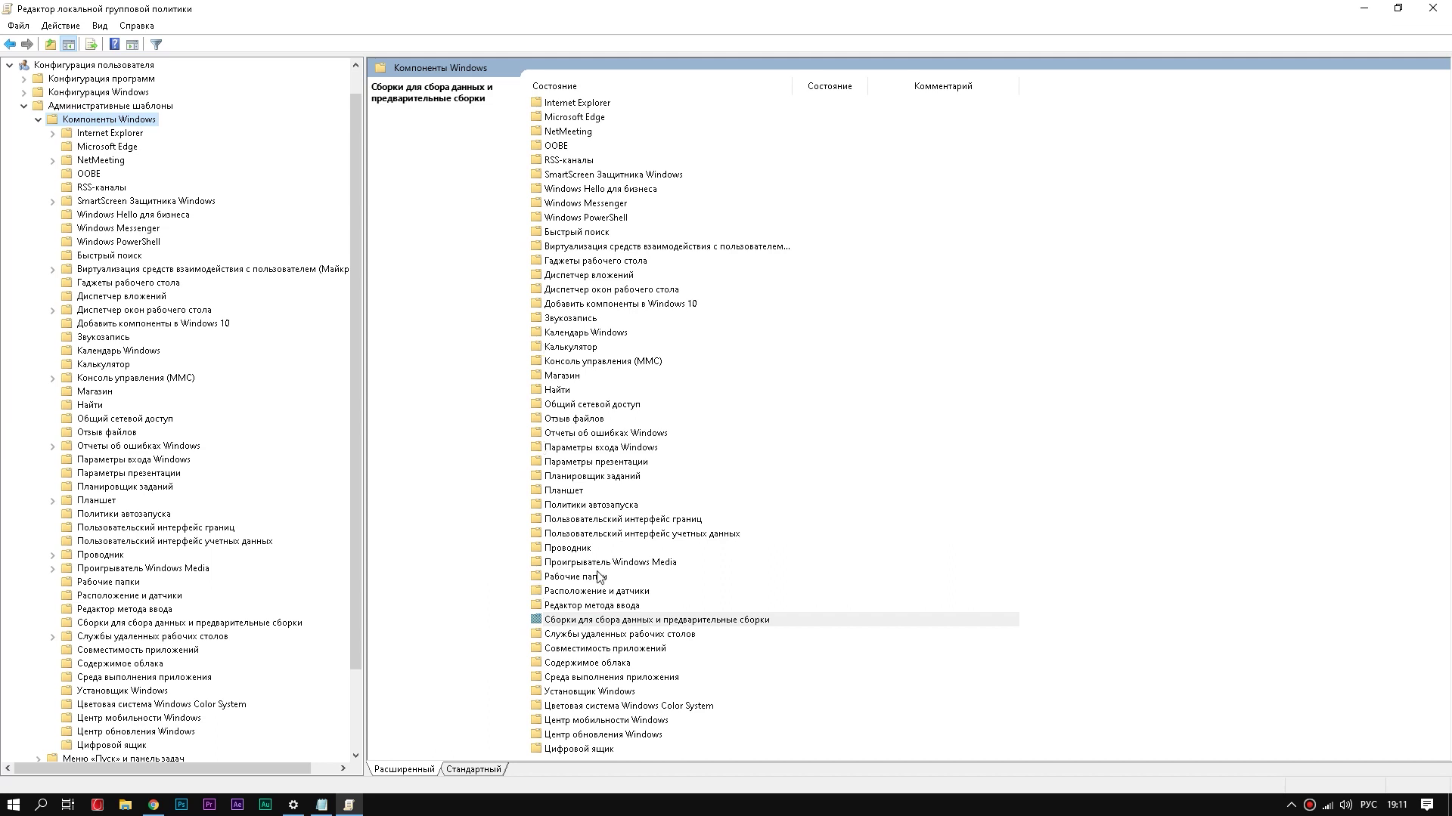
double_click(630, 626)
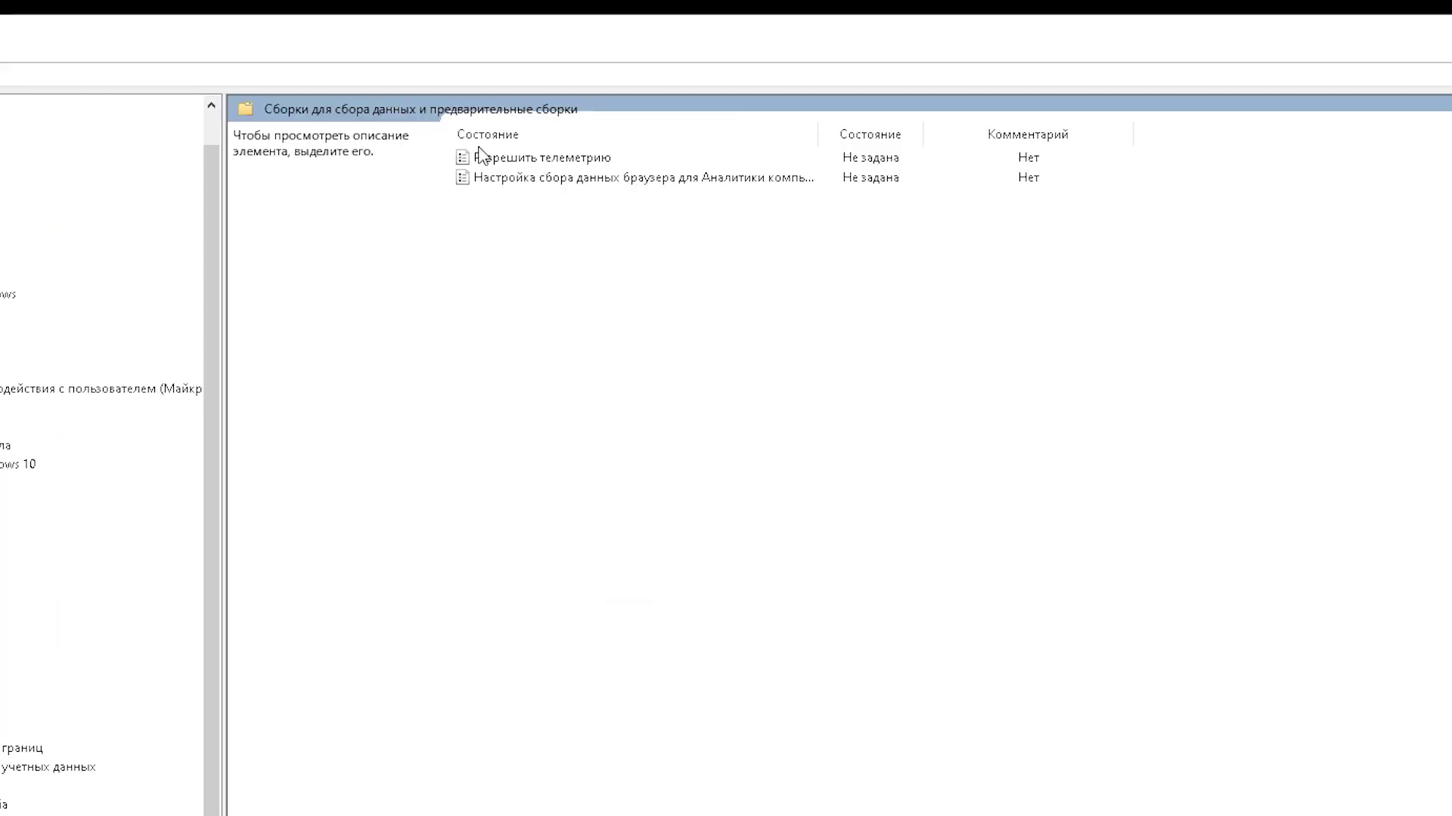
click(570, 107)
Step: Set the "Разрешить телеметрию" policy to Disabled and apply it
double_click(511, 163)
click(195, 300)
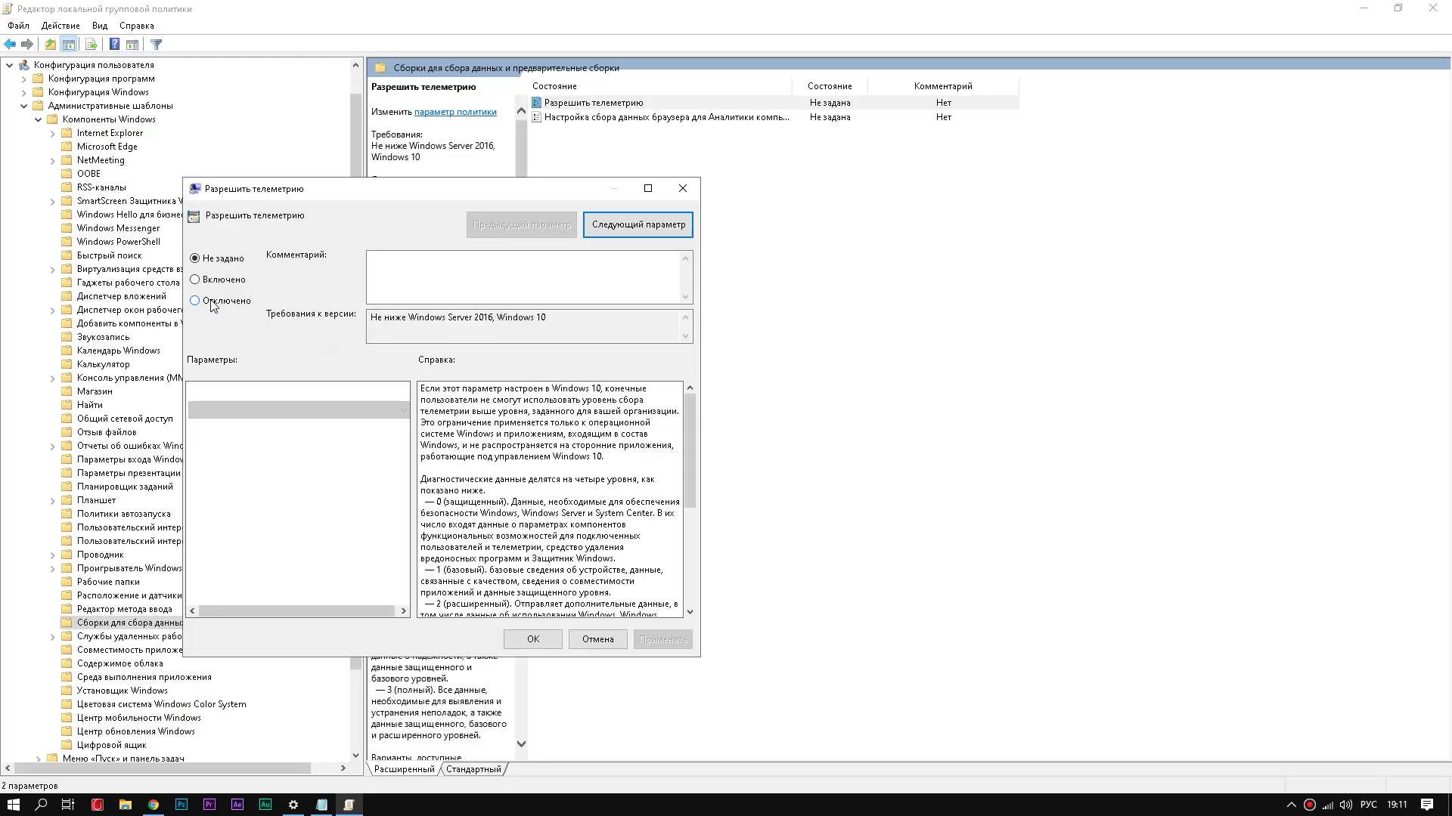
click(678, 647)
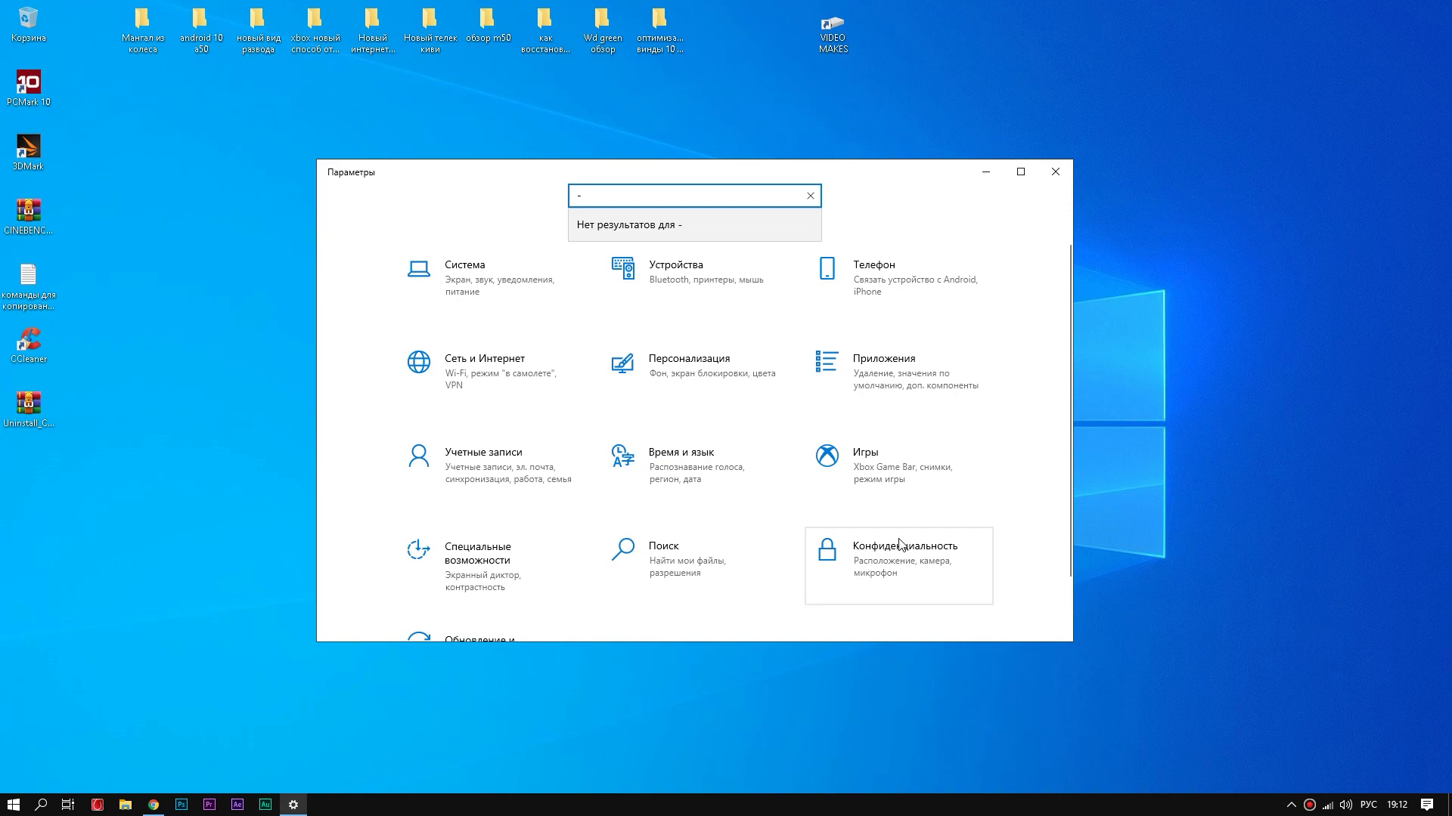
Step: In the General privacy settings, turn off the advertising ID, language list access, app launch tracking and suggested content
click(874, 563)
click(591, 346)
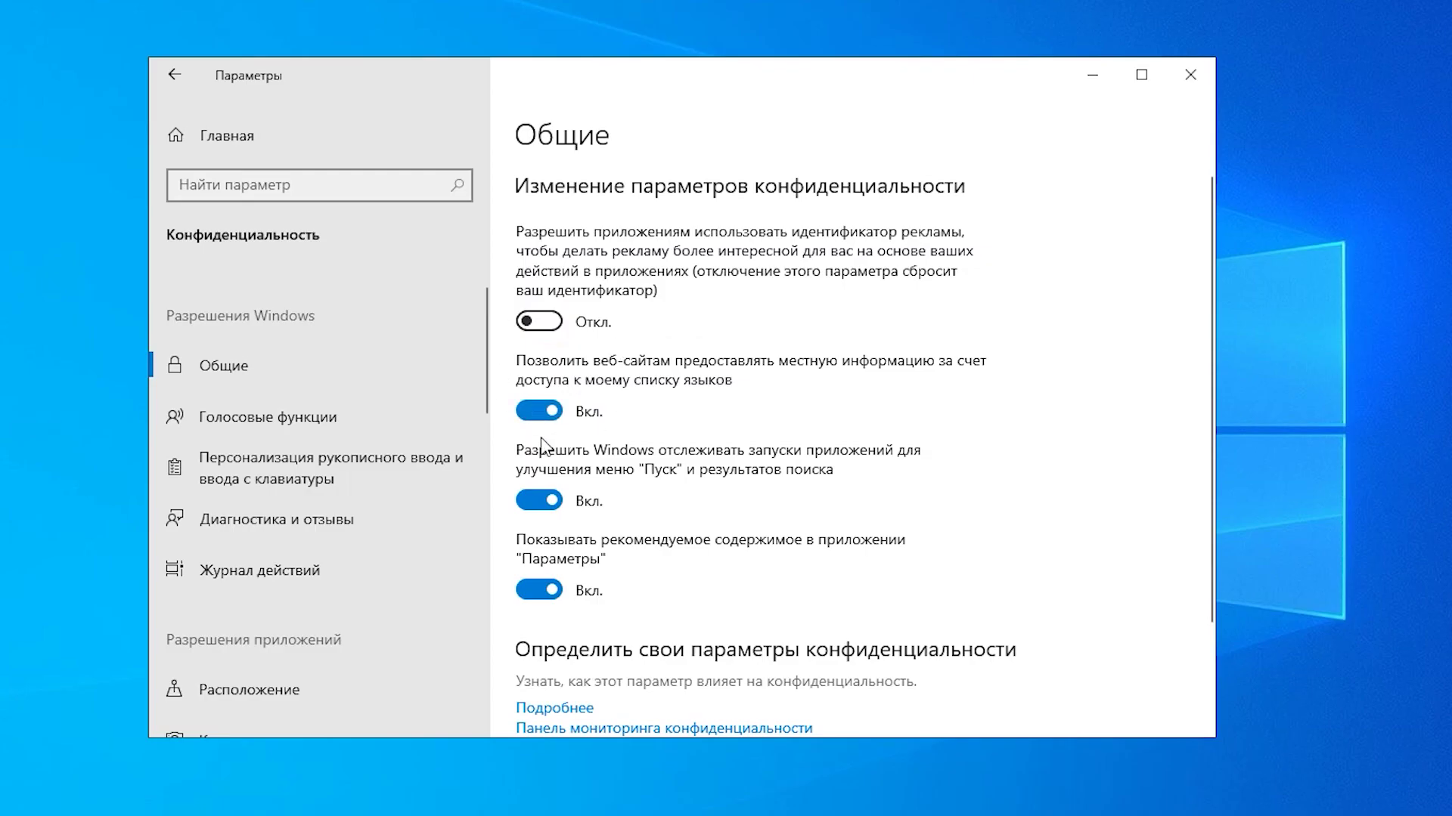
click(540, 411)
click(540, 499)
click(539, 590)
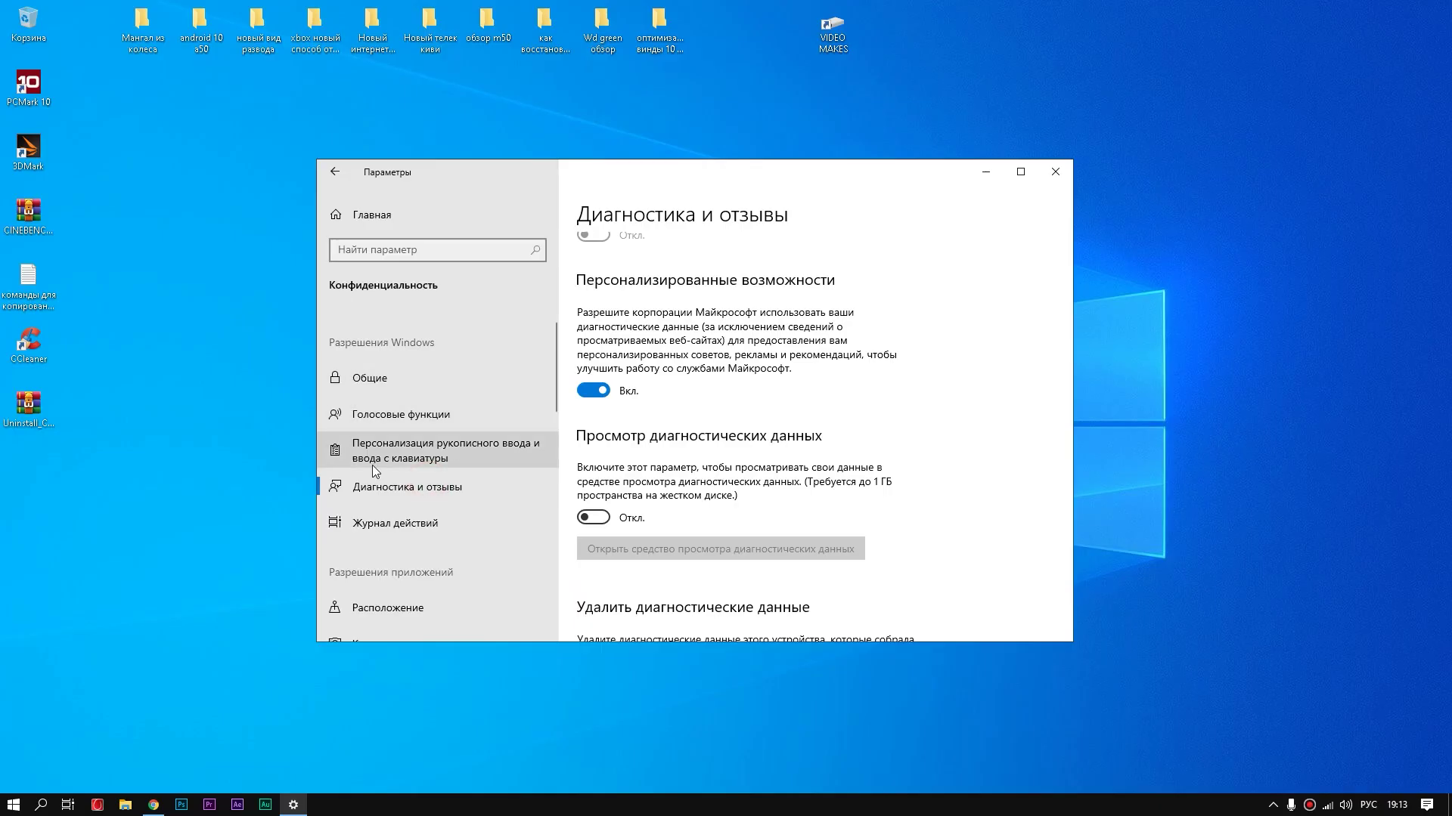
Step: Turn off personalized experiences under Diagnostics & feedback and open the Activity history page
click(599, 397)
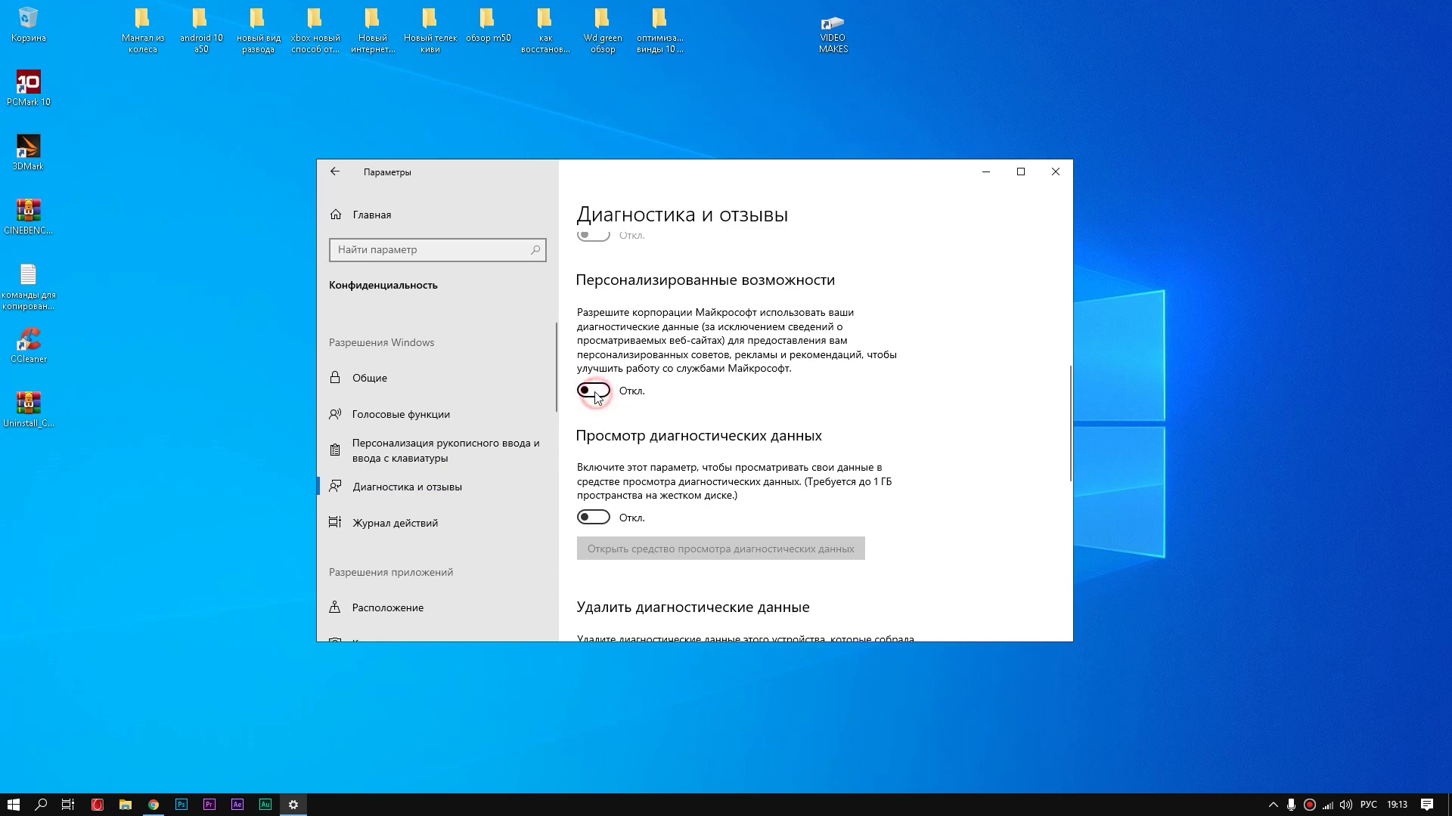
scroll(622, 403, down, 2)
click(395, 523)
scroll(410, 323, down, 3)
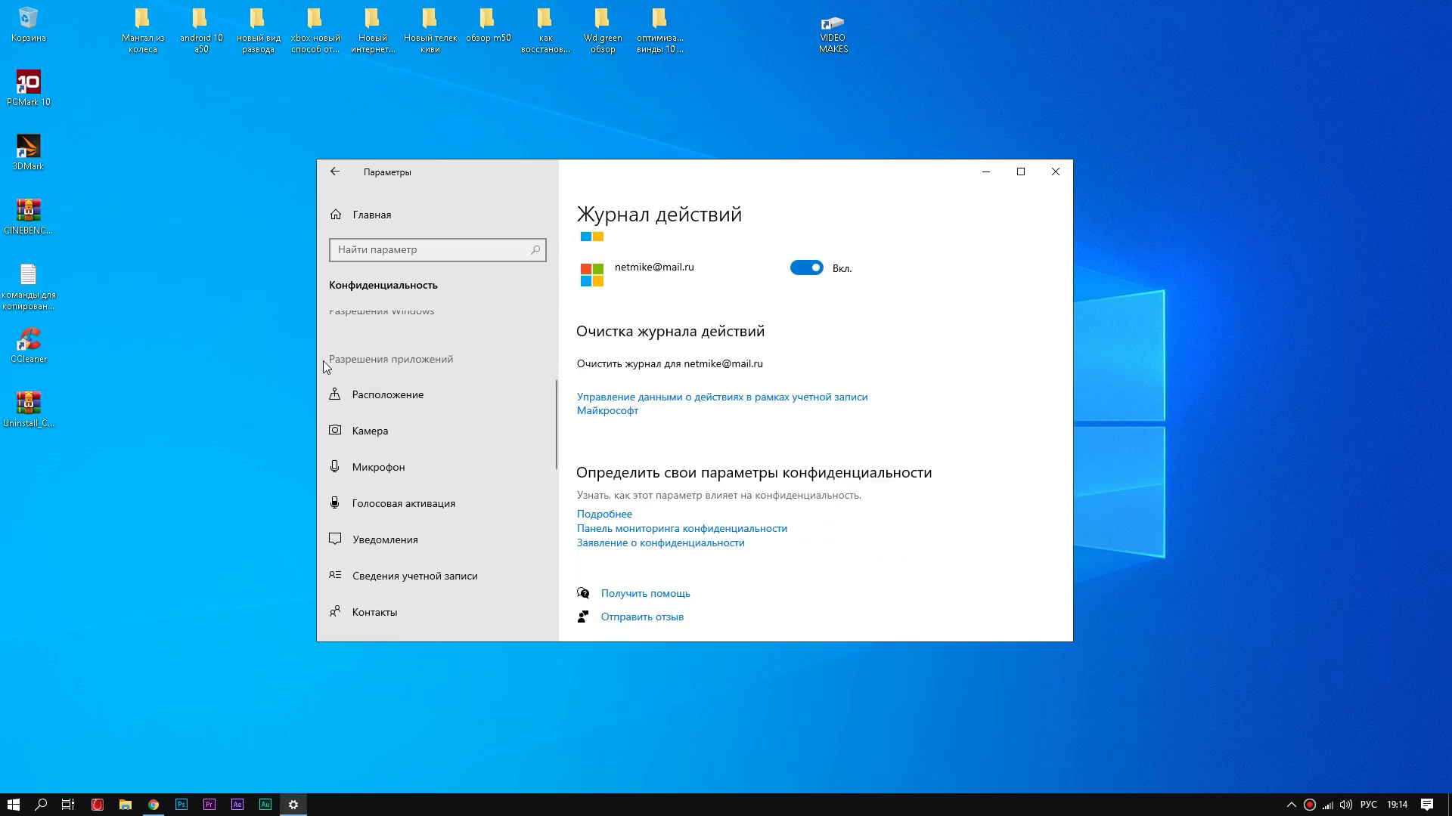
Step: Open the Location privacy page and review the device, app and desktop app location access settings
click(374, 393)
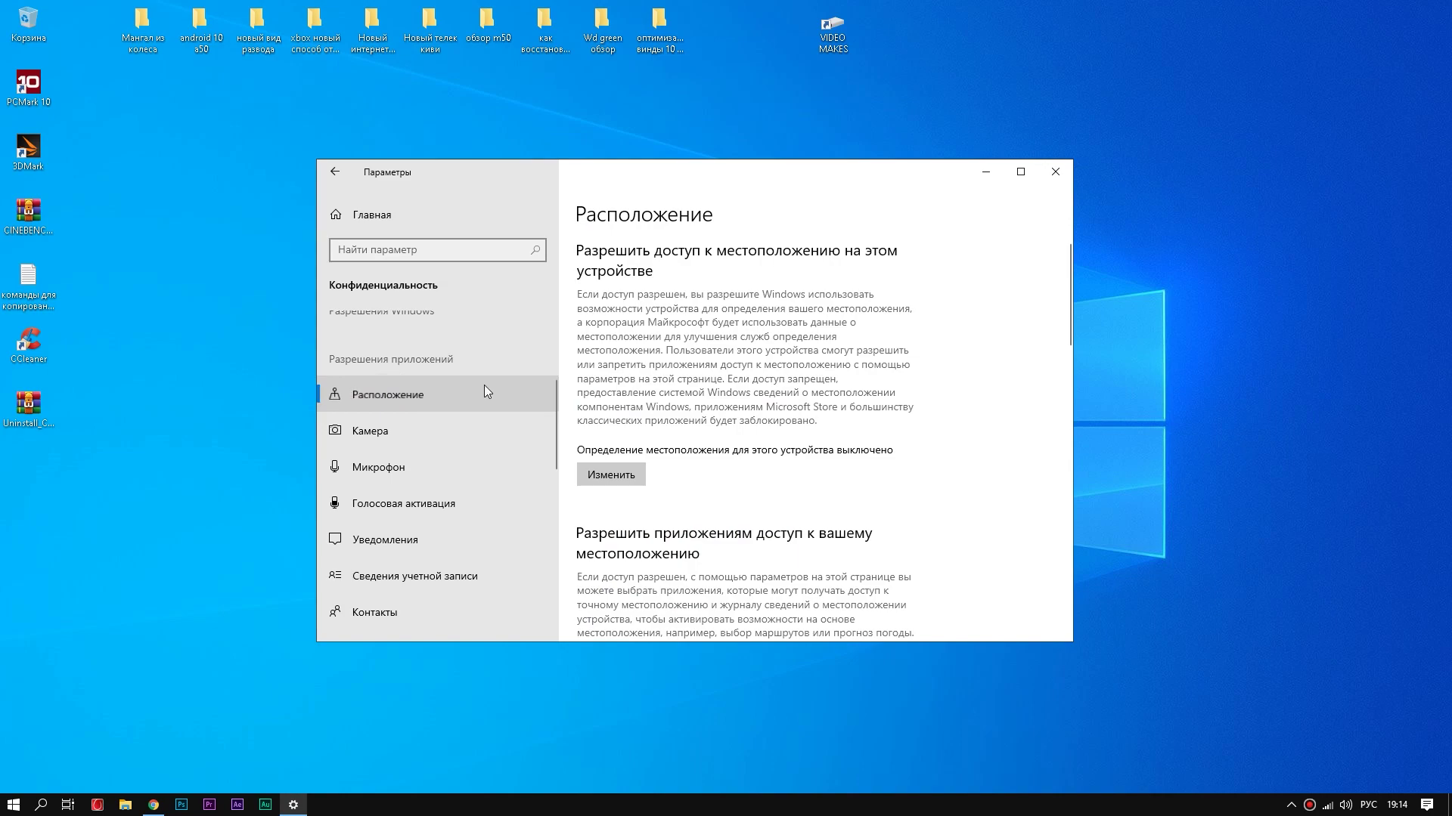
scroll(607, 353, down, 2)
scroll(605, 353, down, 10)
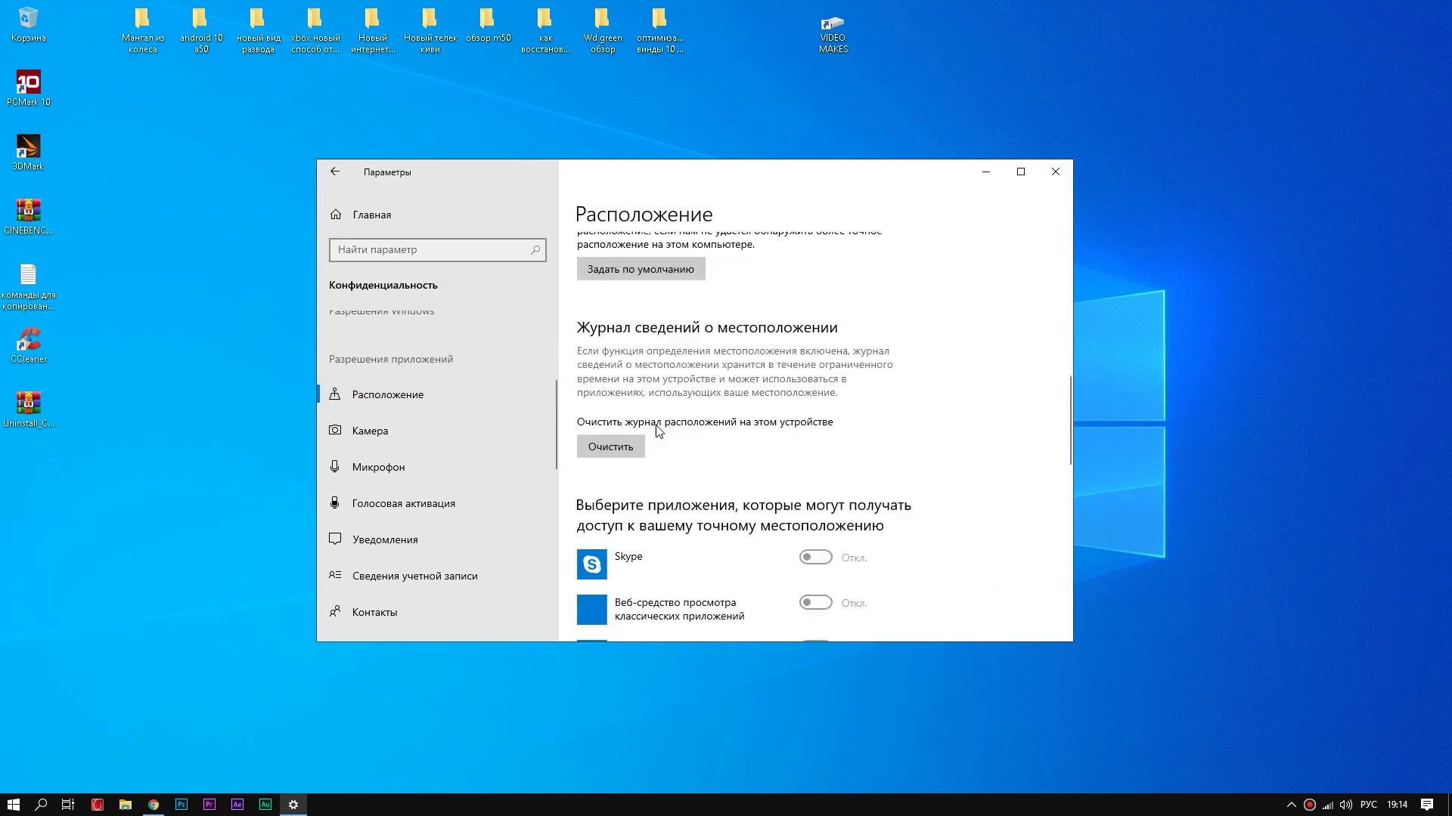
scroll(790, 306, up, 2)
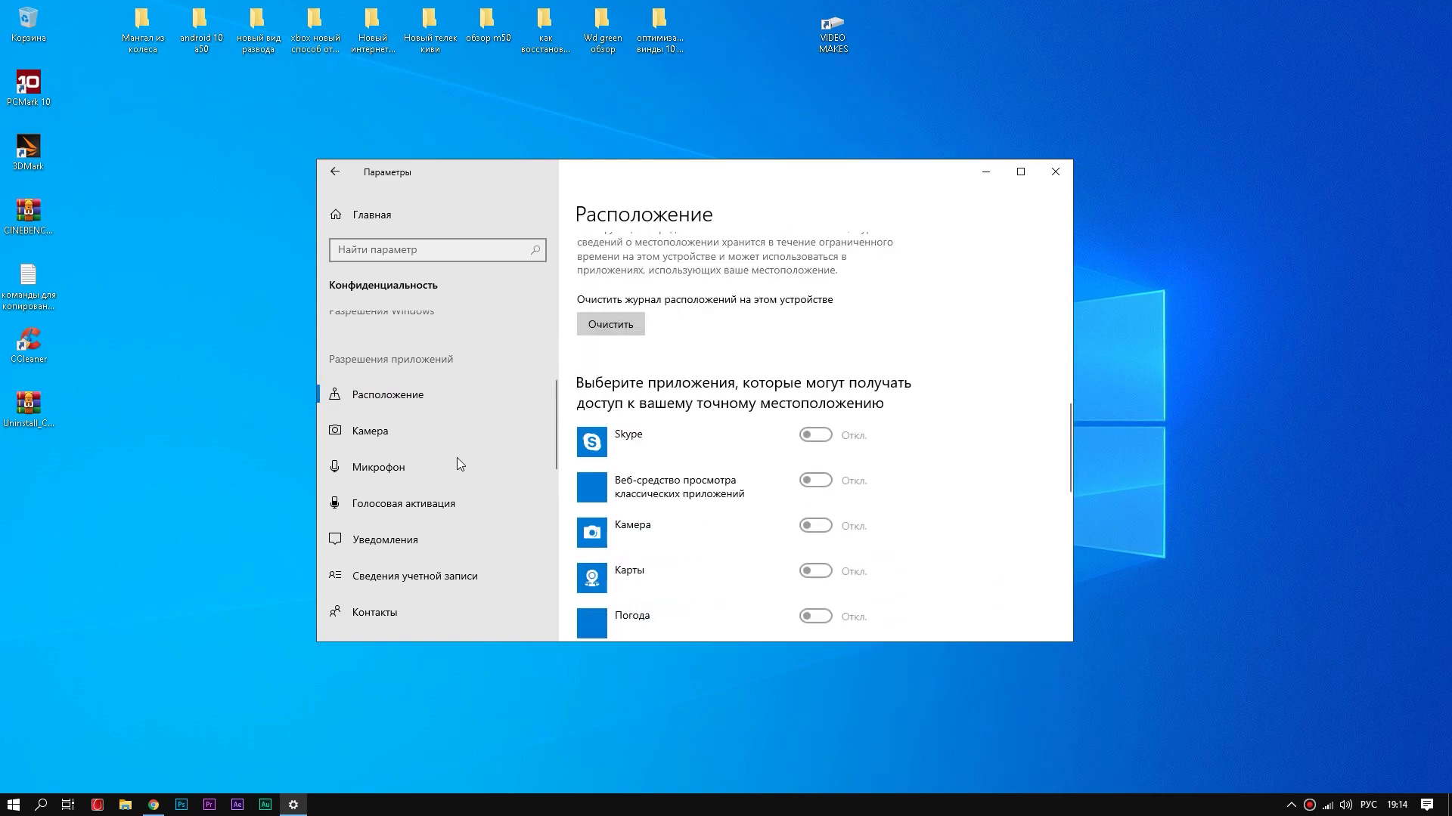
scroll(716, 469, up, 3)
scroll(717, 469, down, 5)
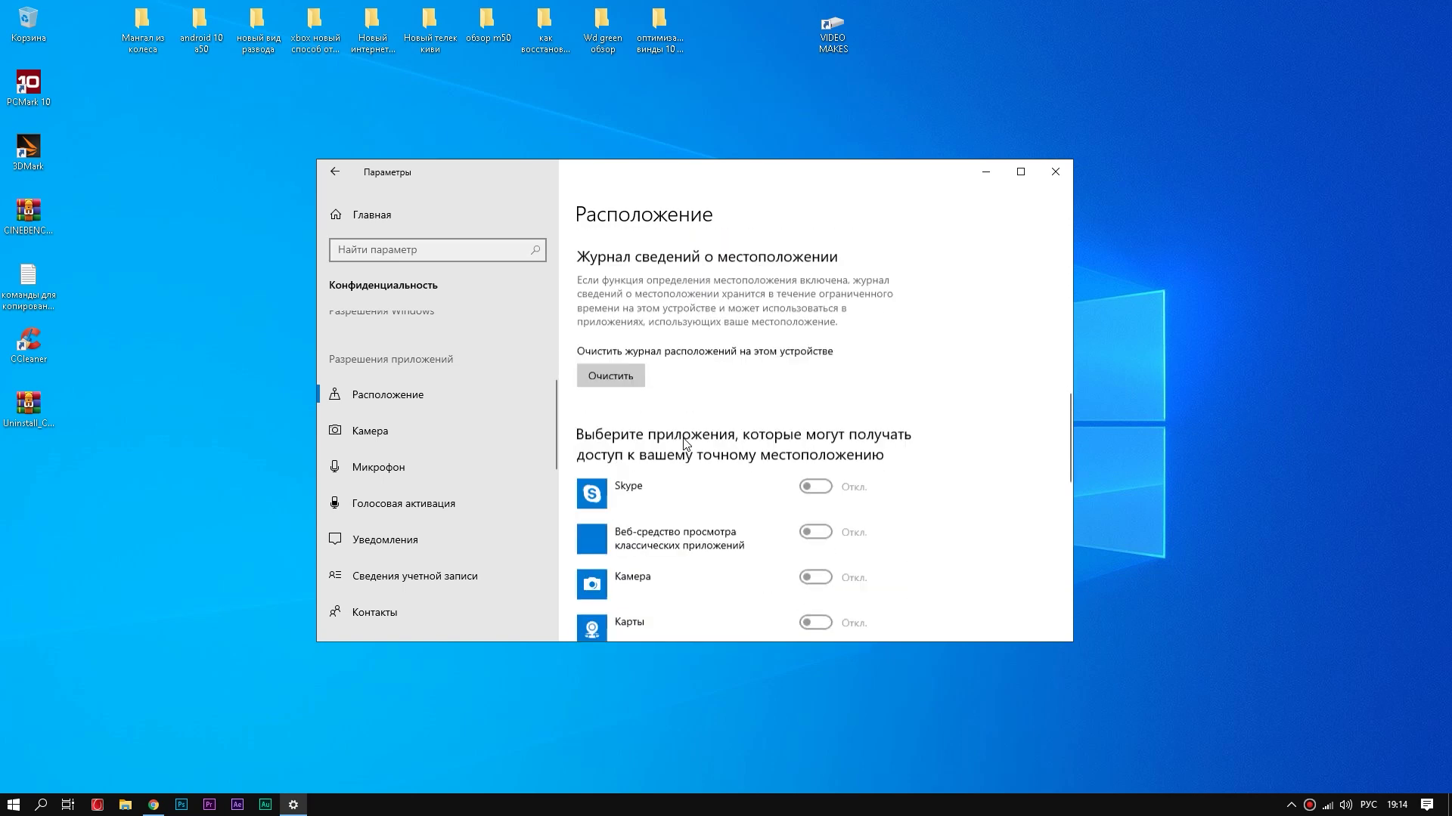
scroll(793, 591, down, 3)
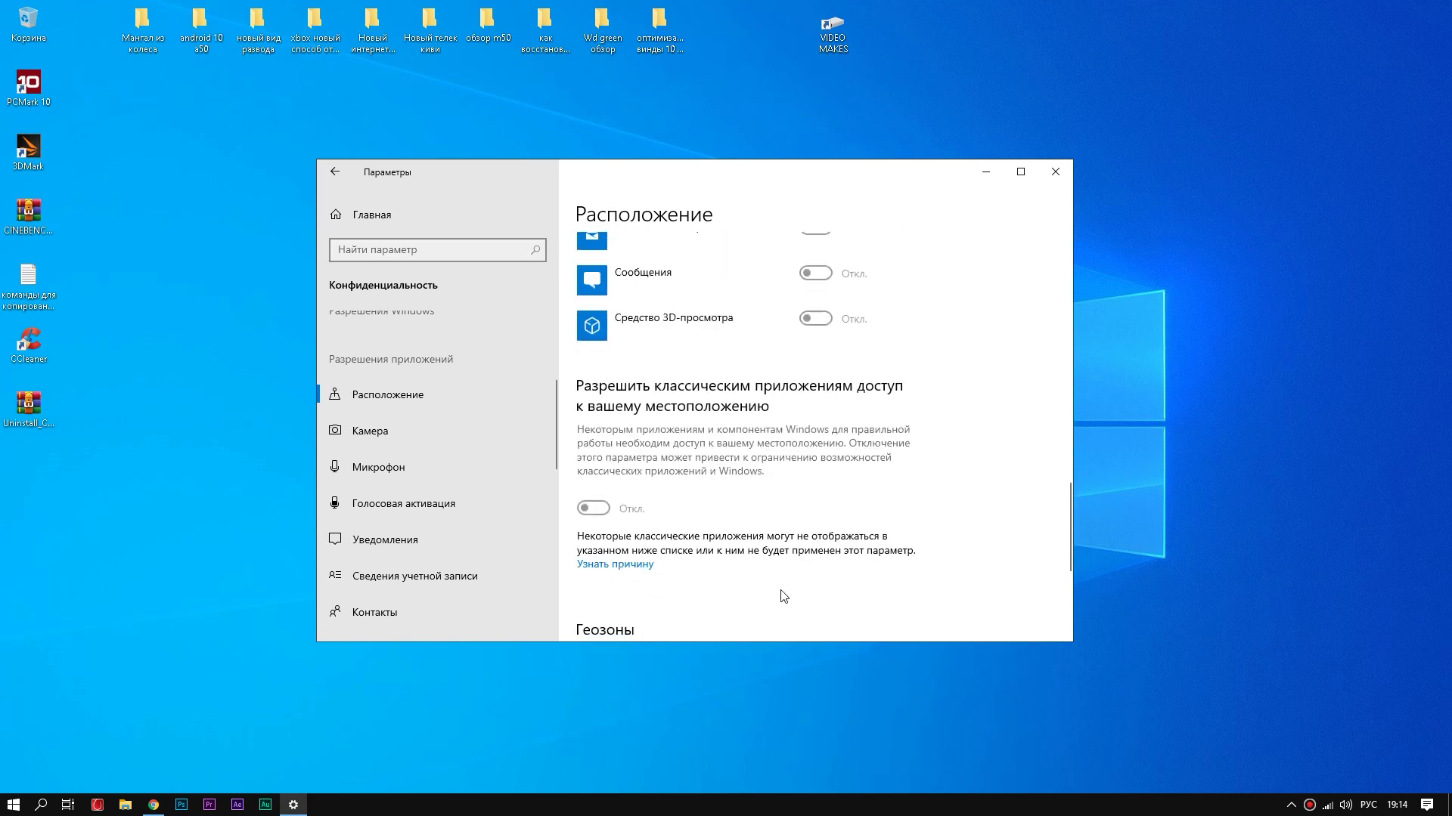
Step: Open the Camera privacy page and review the device and app camera access settings
click(365, 425)
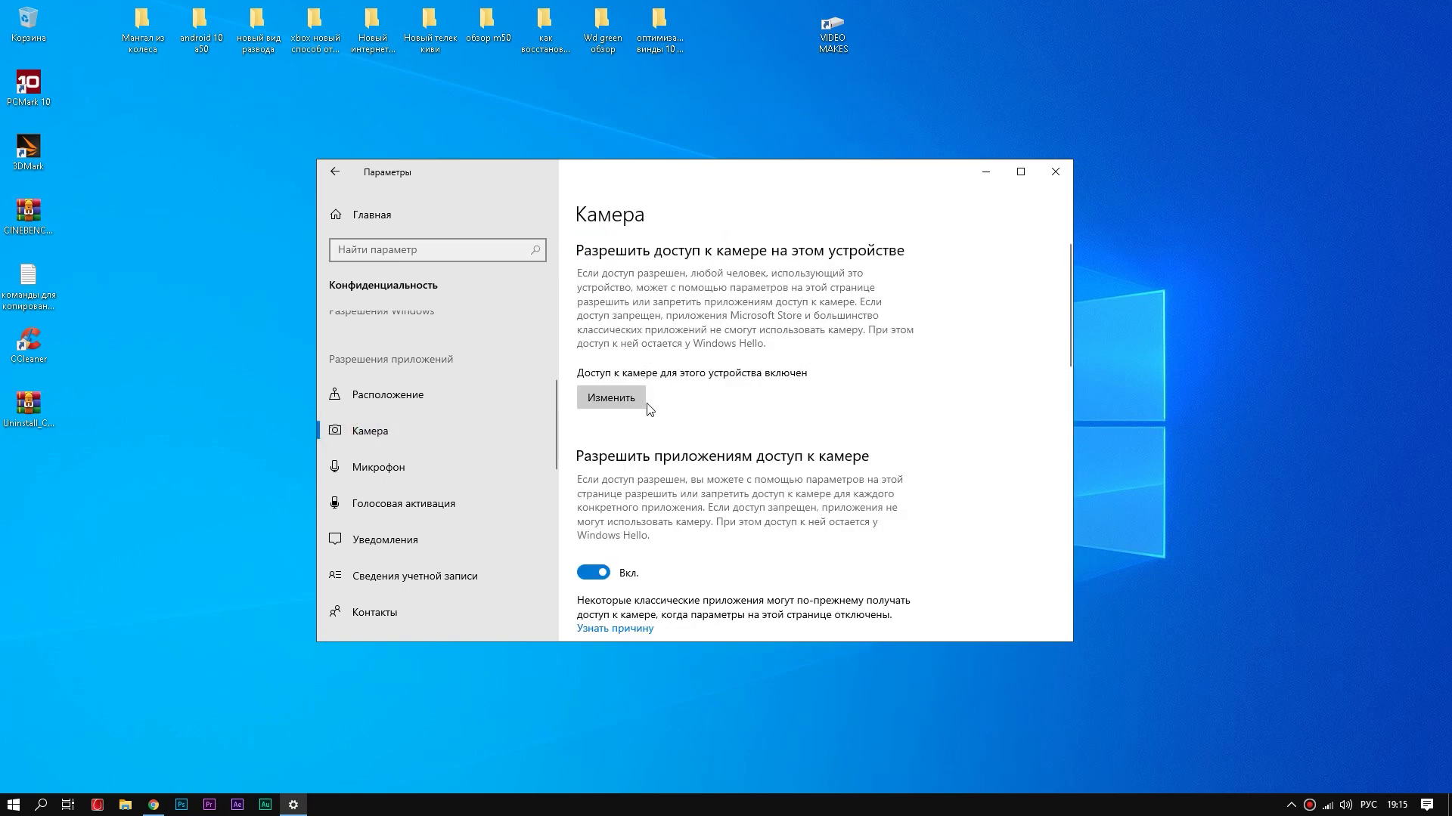
scroll(627, 362, down, 5)
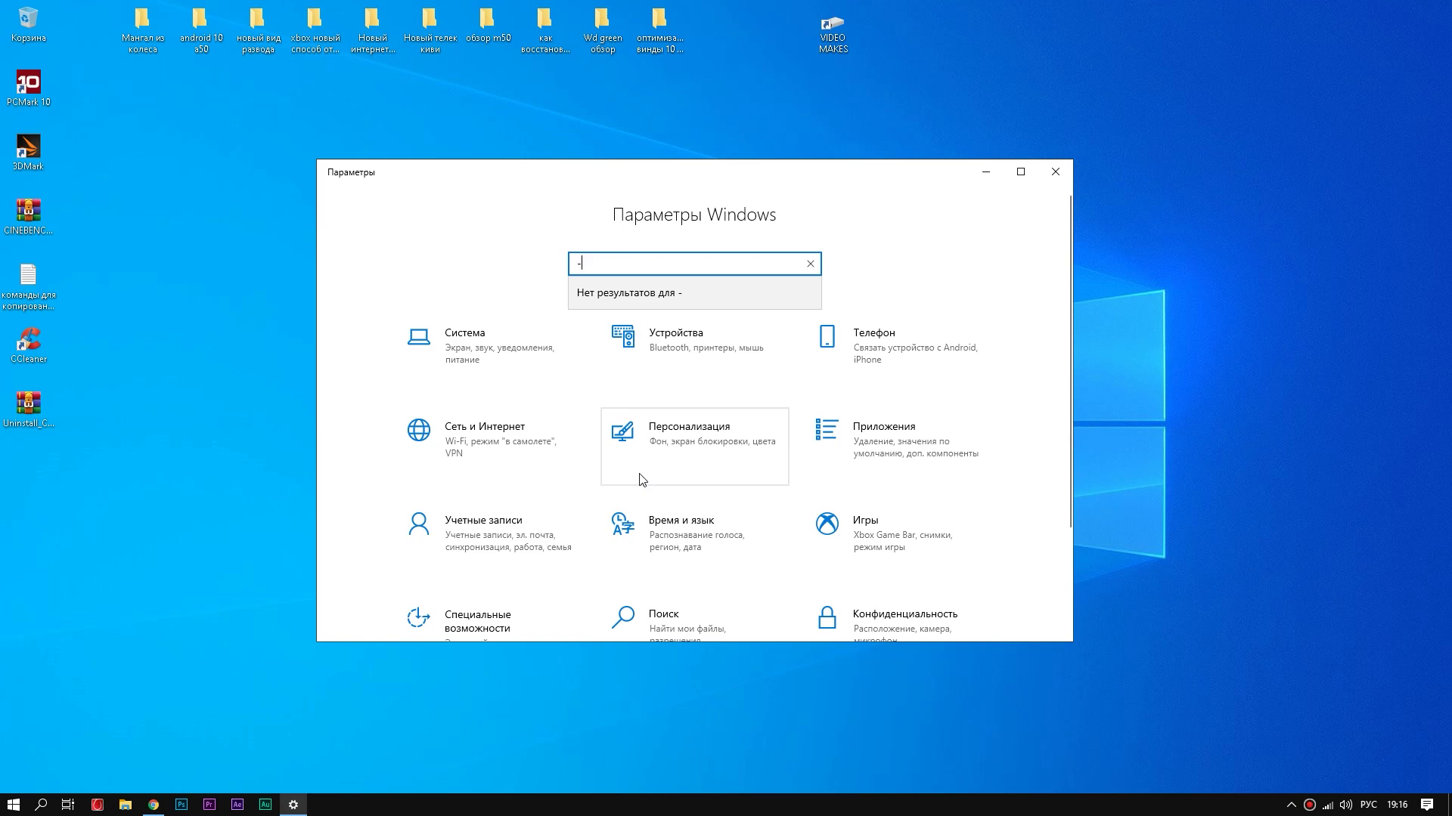
Step: In the advanced Windows Update options, pause updates until 13 августа 2020 г
scroll(488, 529, down, 2)
click(486, 578)
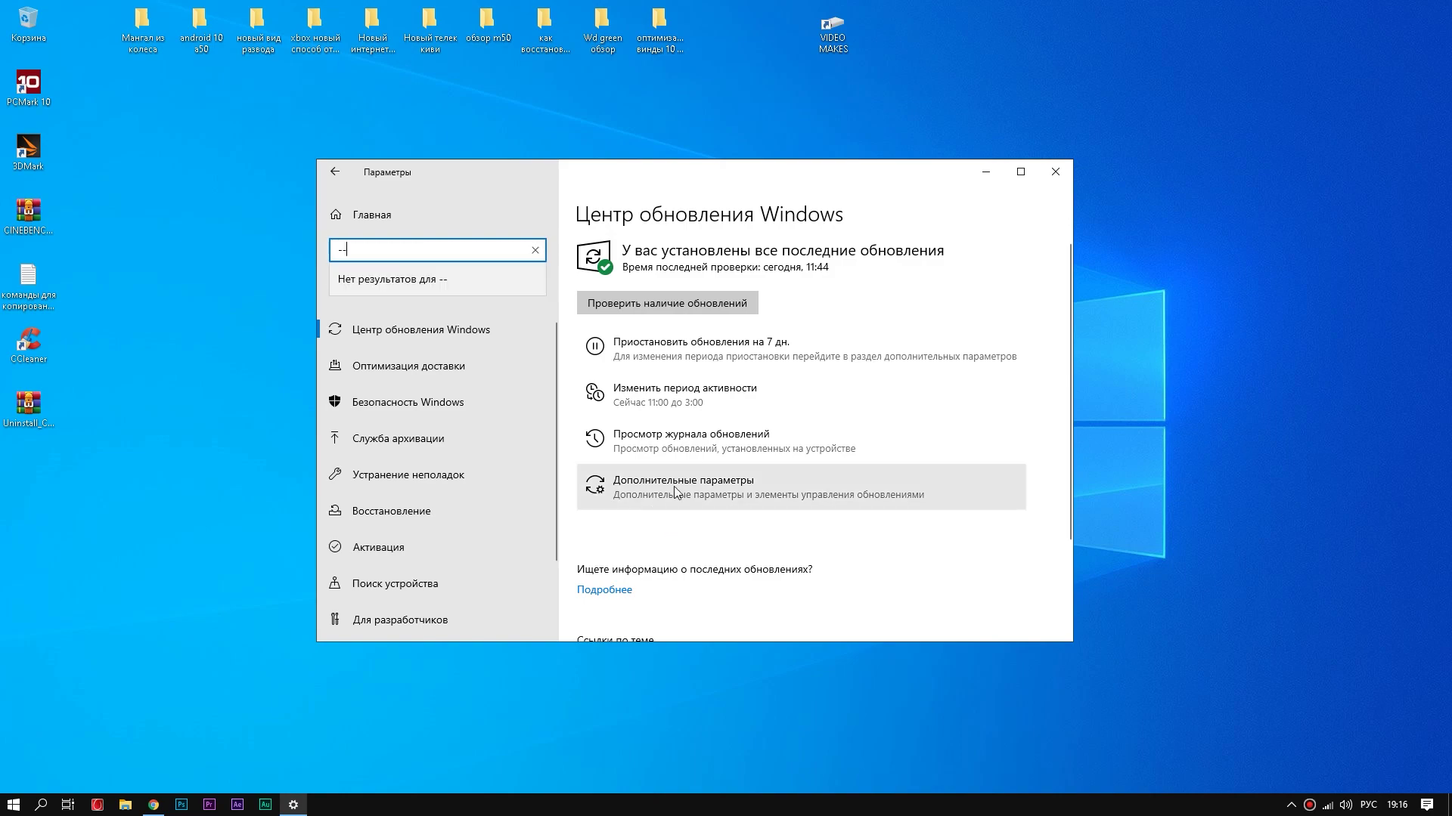
click(643, 493)
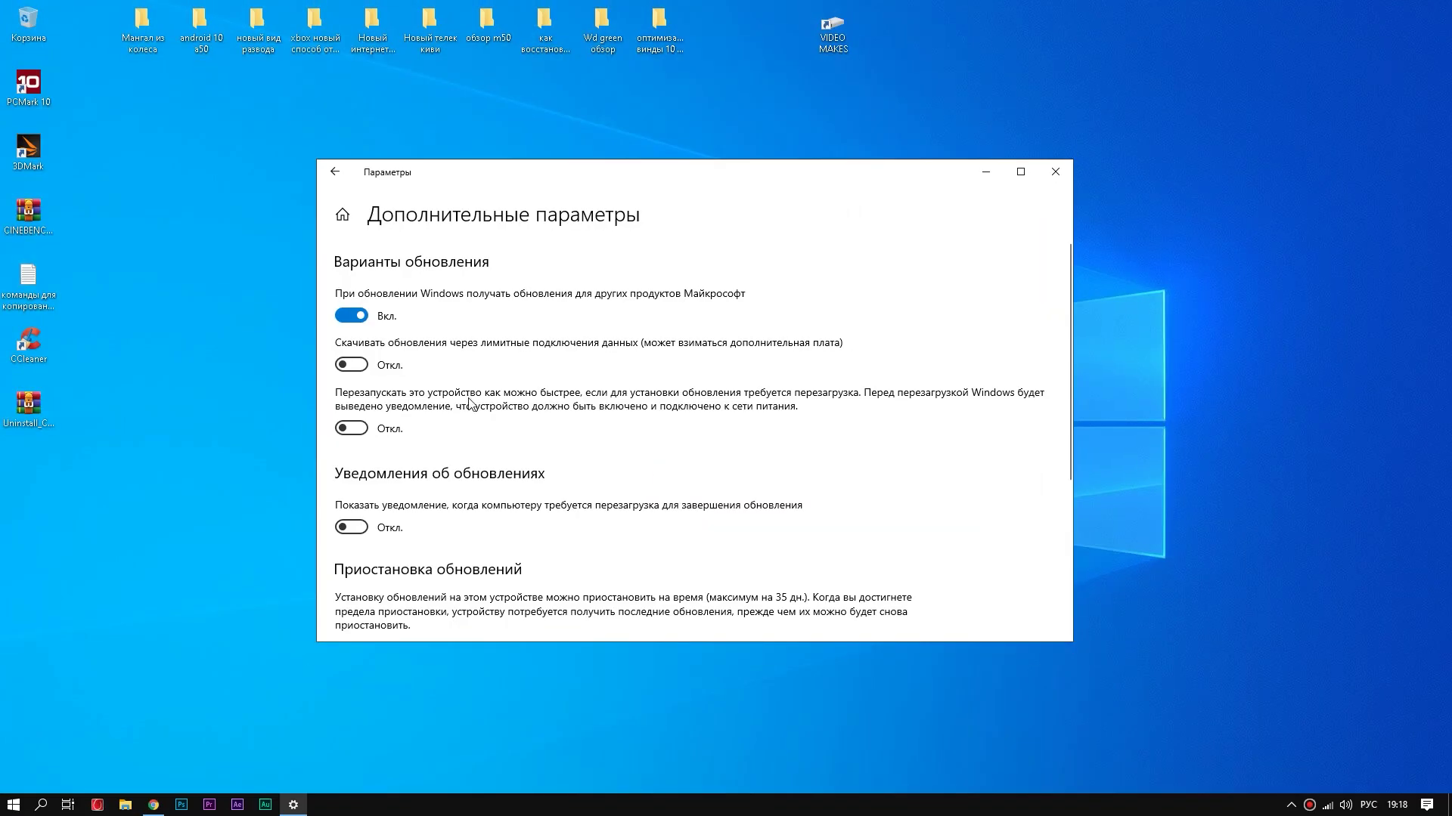
scroll(470, 420, down, 3)
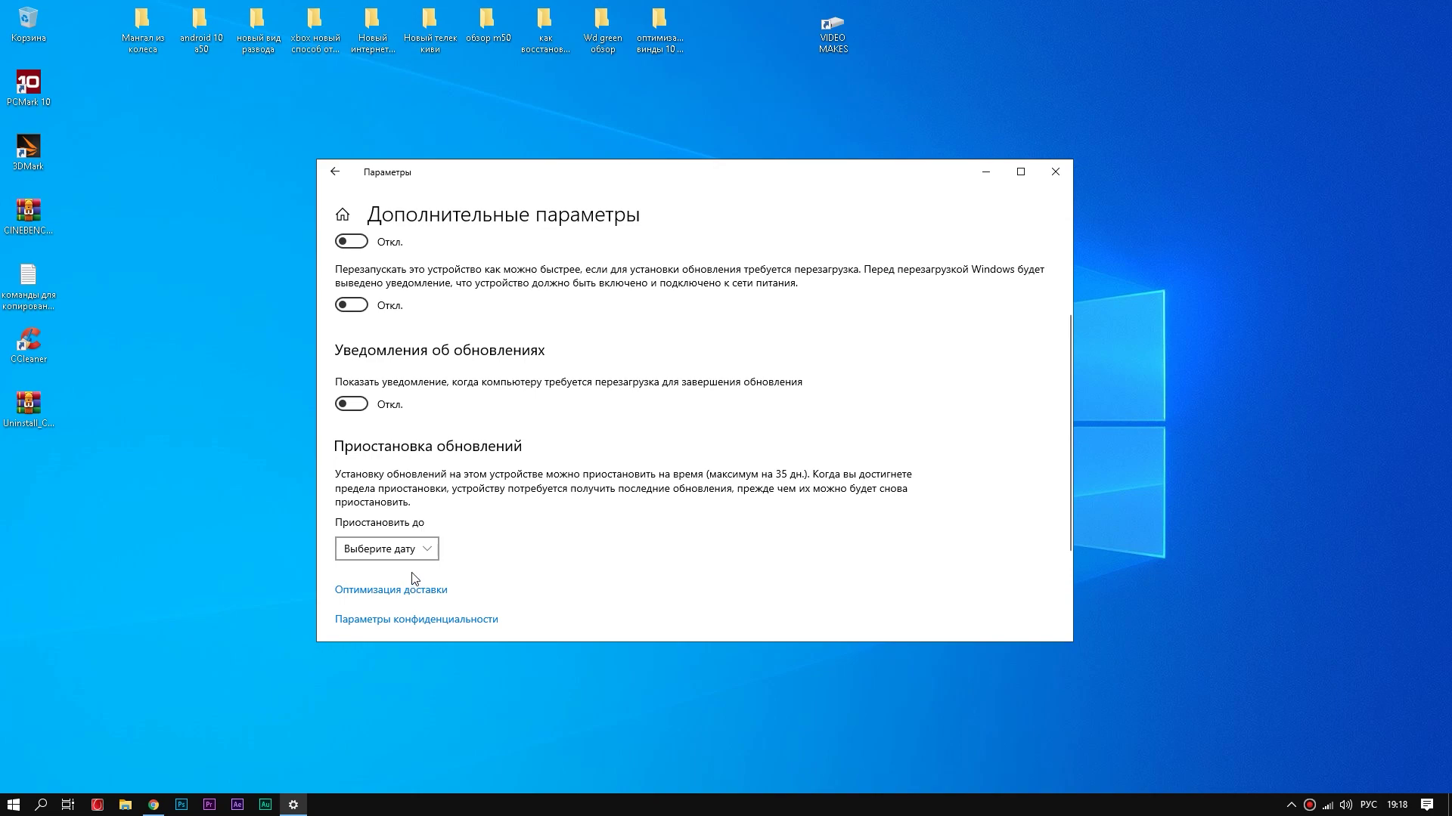
click(418, 549)
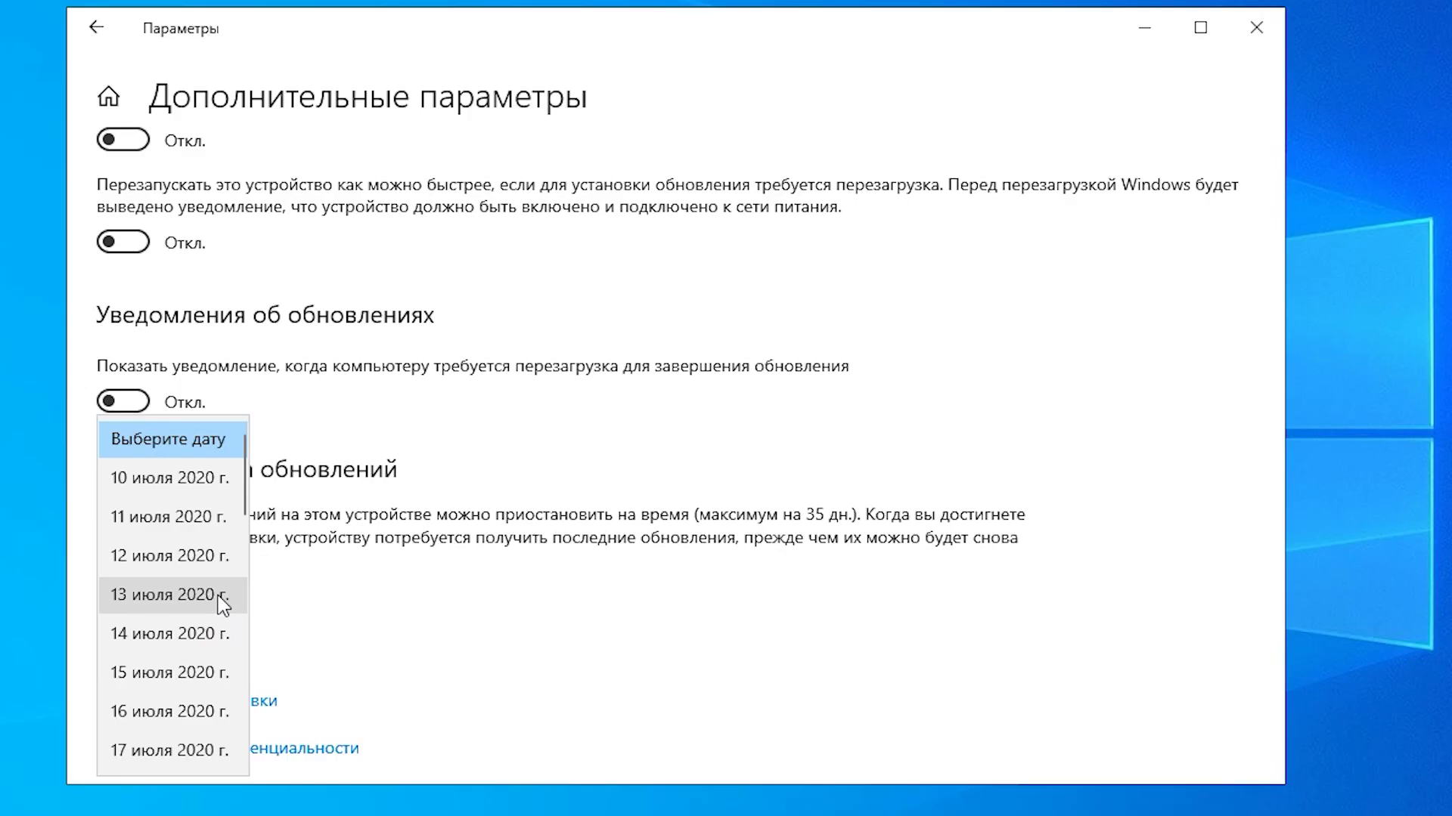
scroll(222, 603, down, 8)
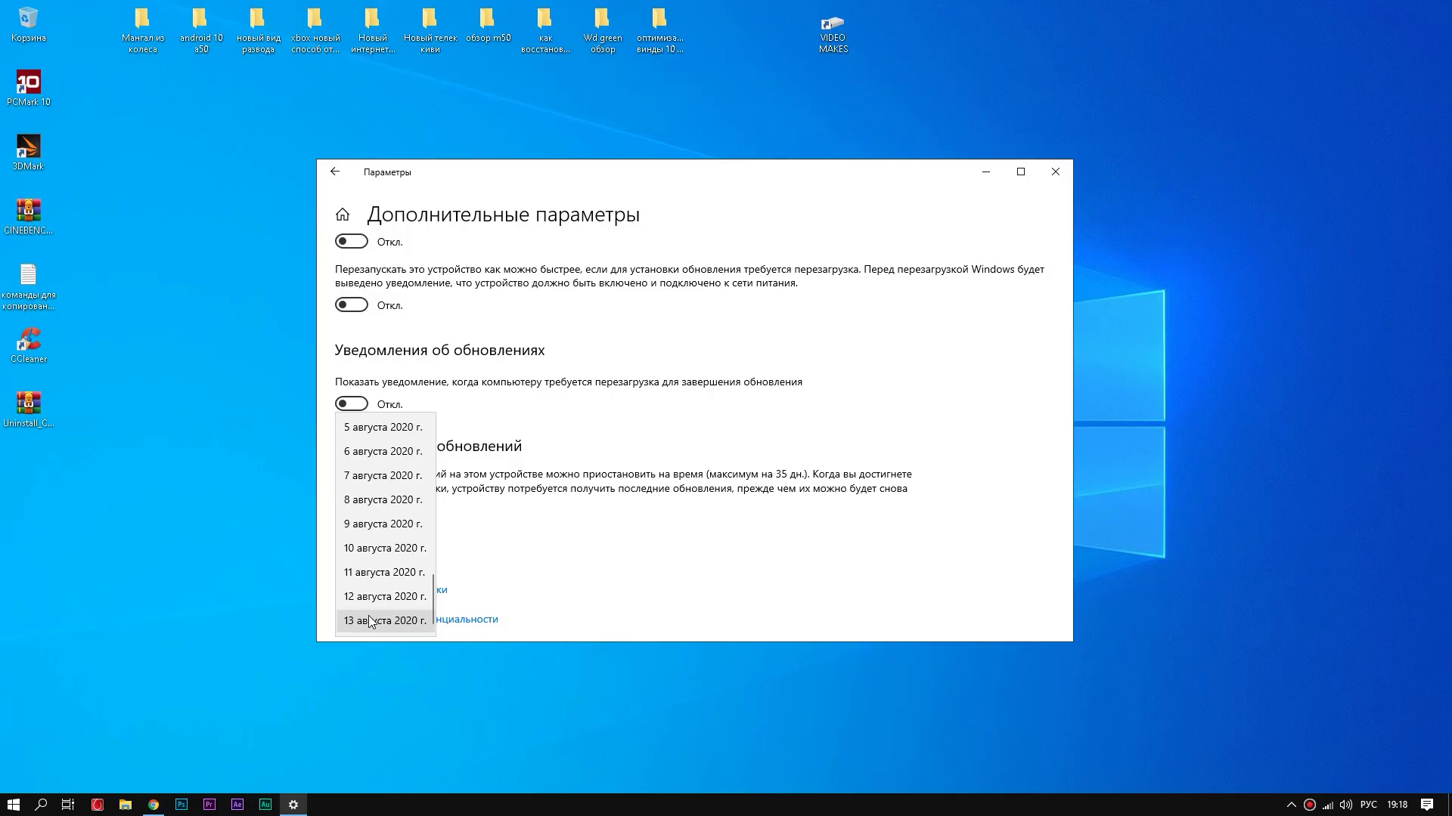
click(366, 621)
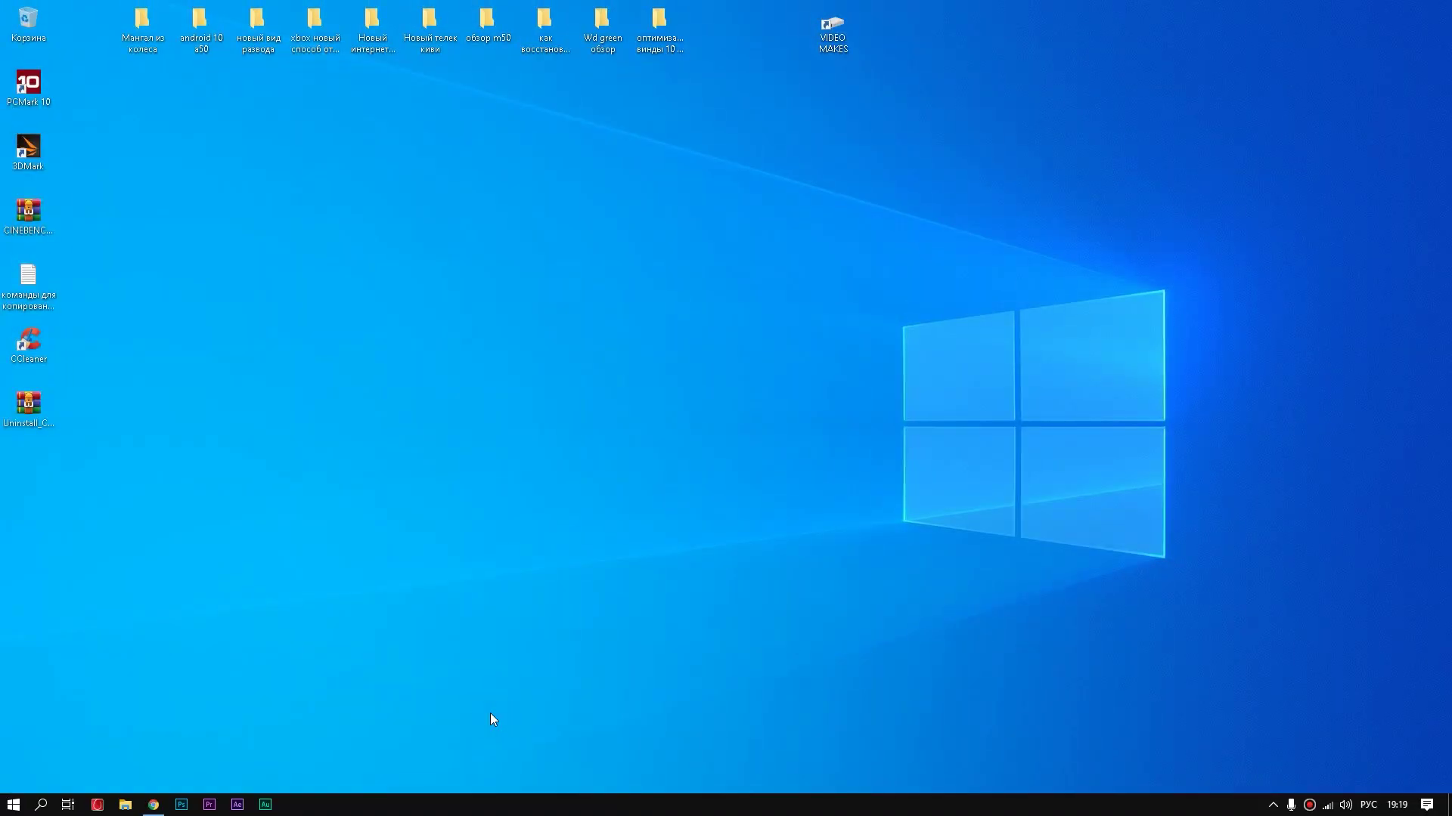
Step: Switch to AMD Radeon Software and examine the detailed hardware information for the graphics card on the system page
click(13, 804)
mouse_move(21, 785)
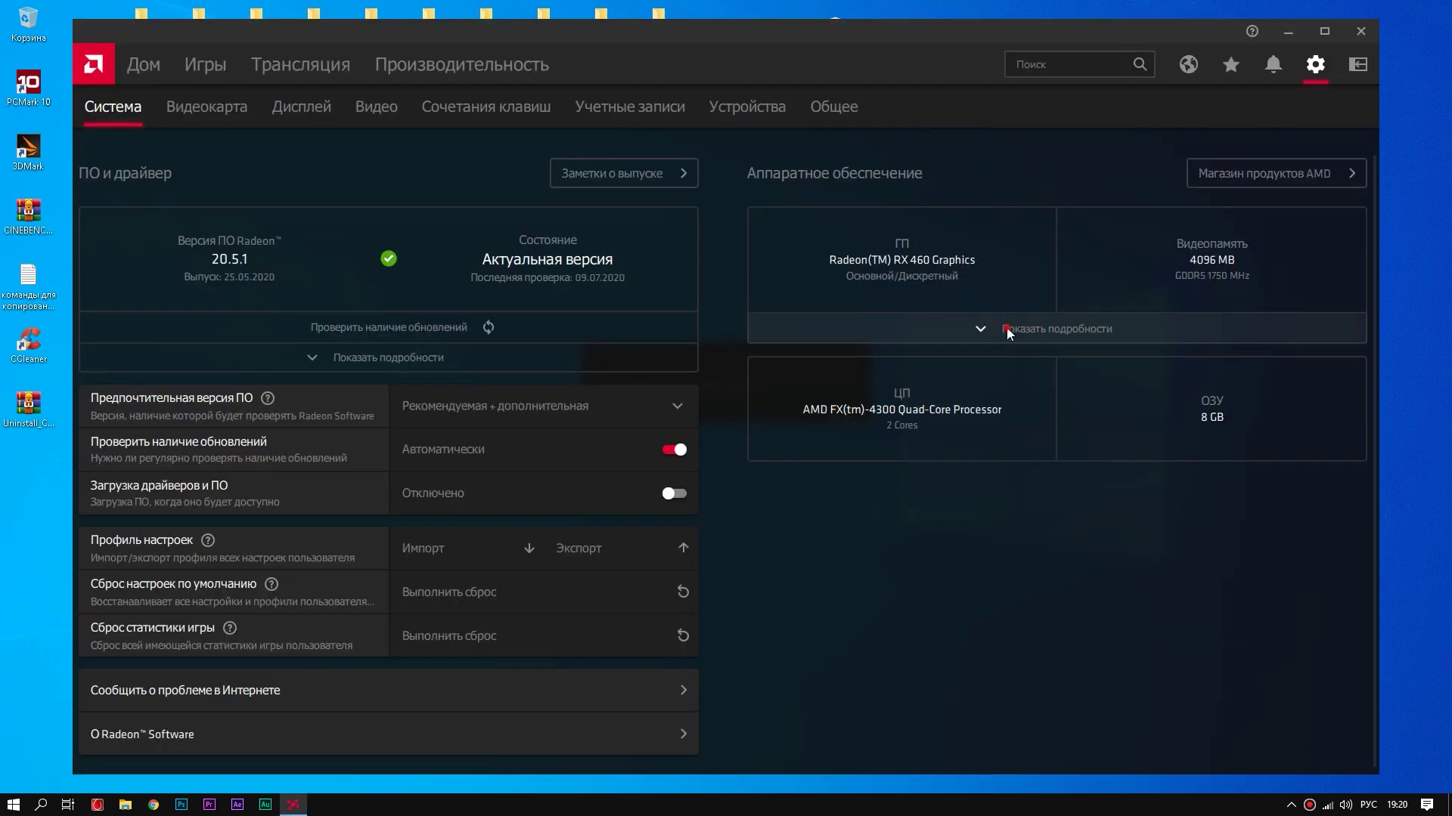
click(1006, 328)
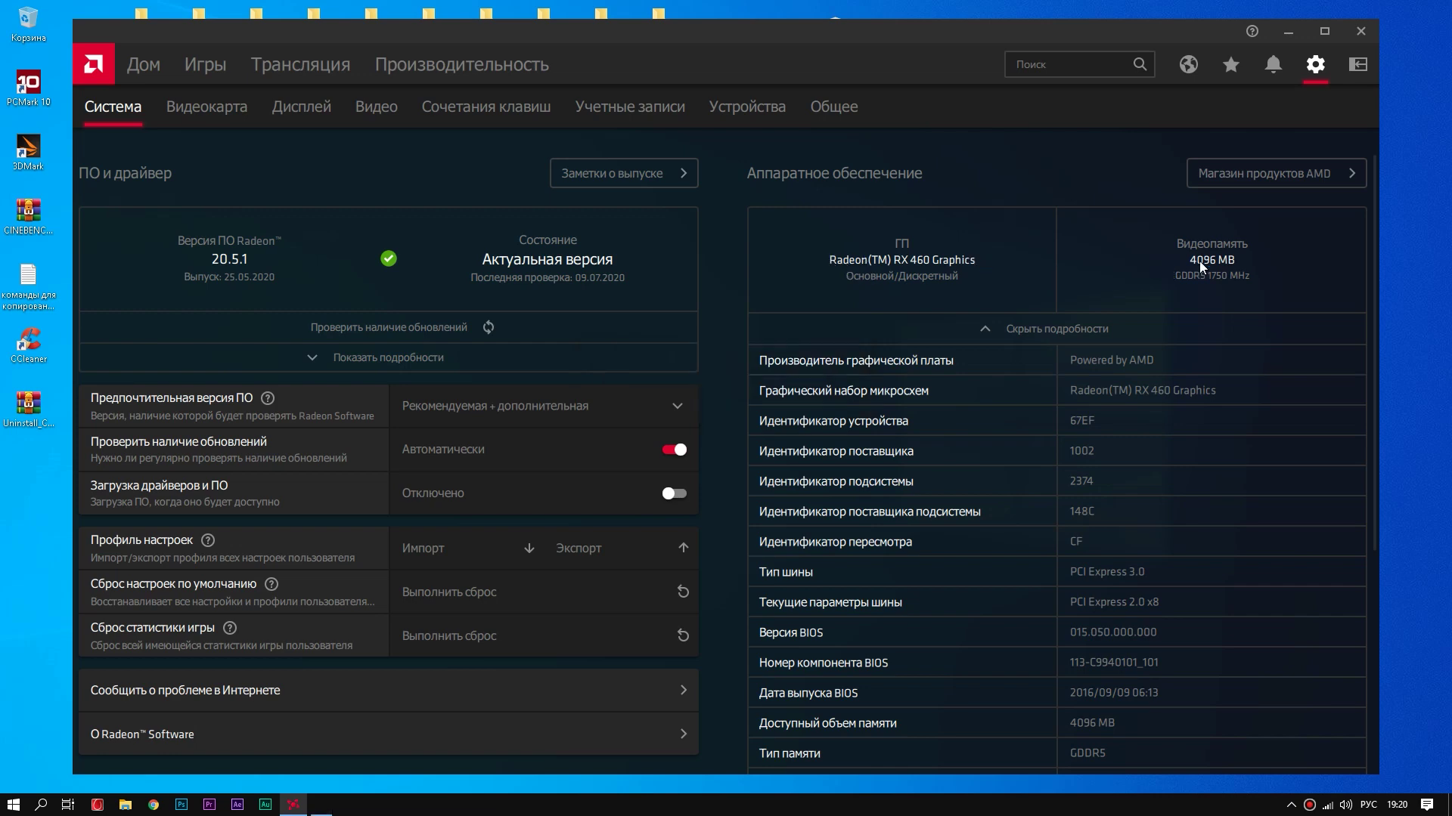
scroll(1024, 236, down, 5)
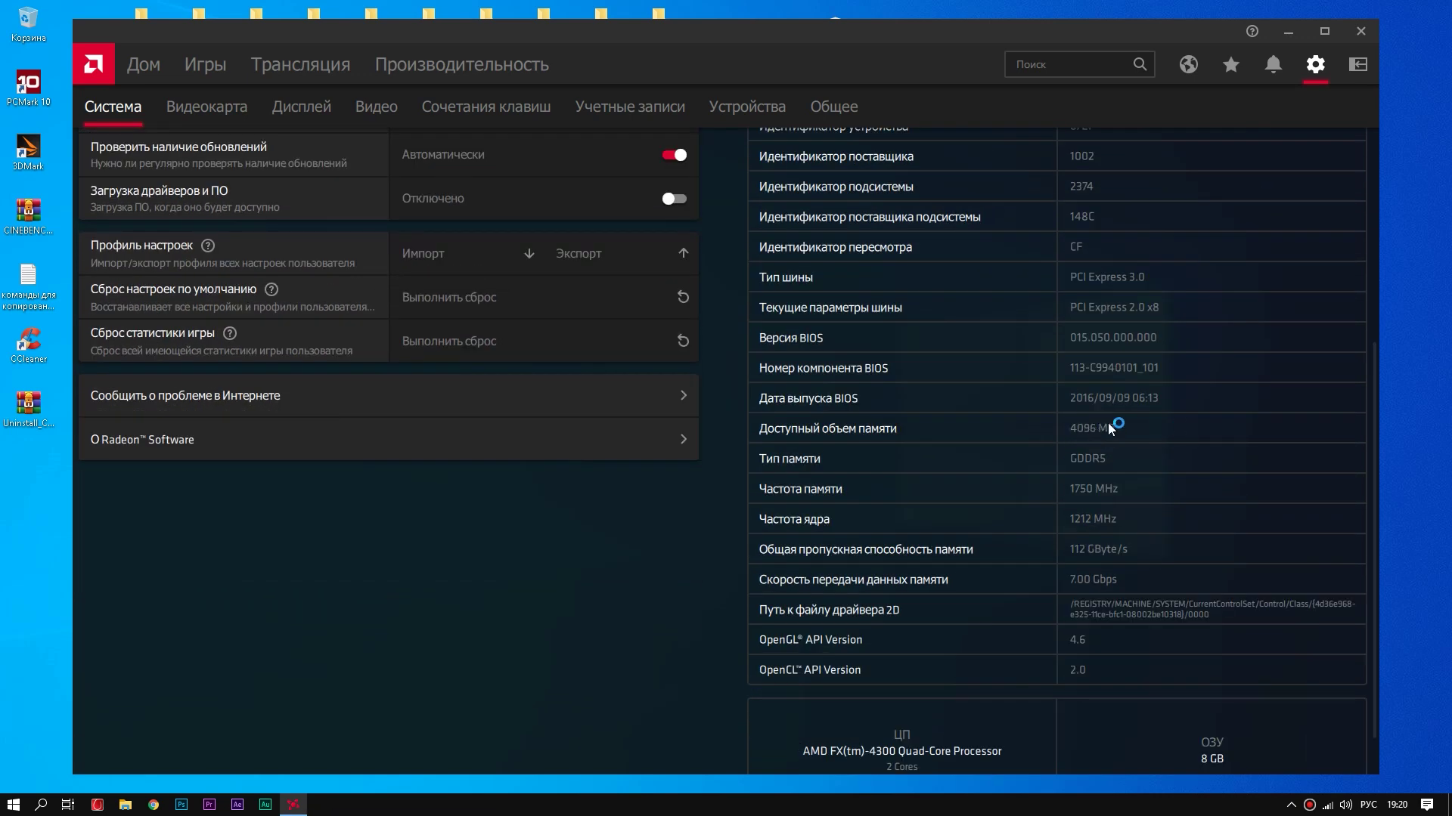